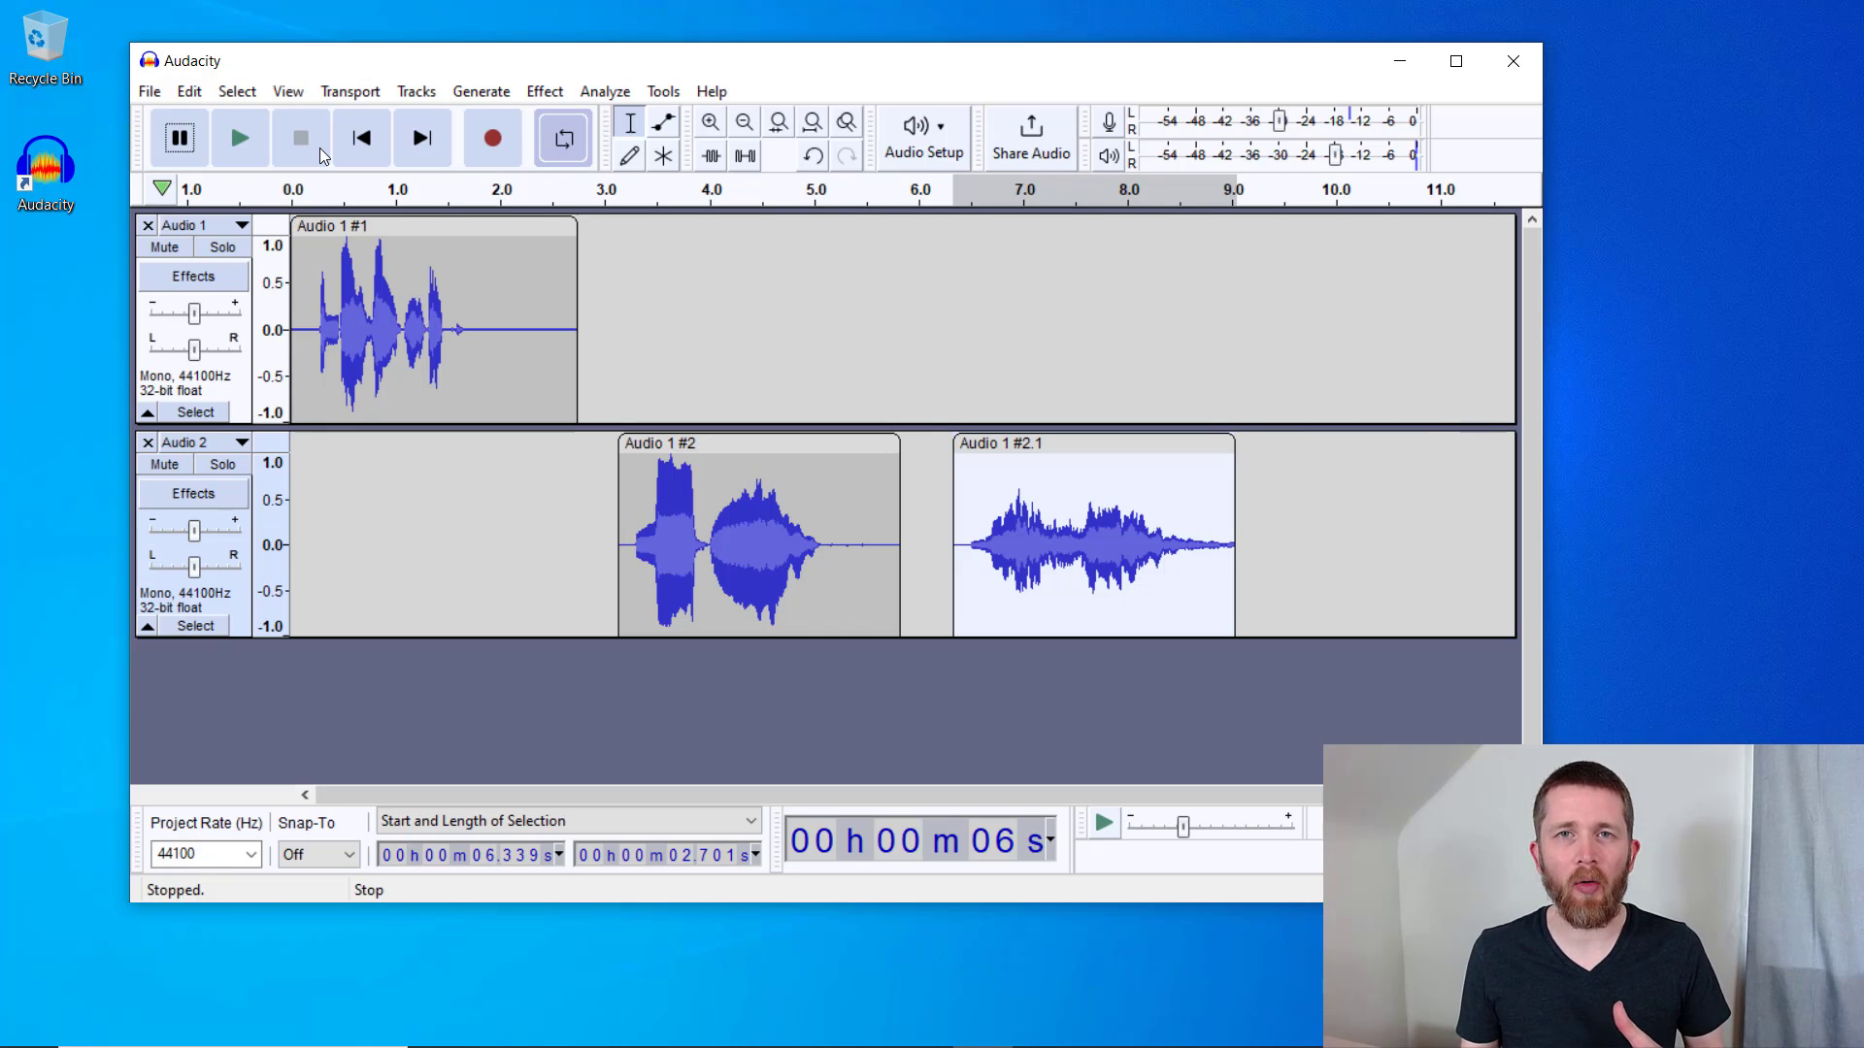
# Play back the Audio 1 #2.1 clip from about 6.5 s and stop playback.
pyautogui.click(968, 185)
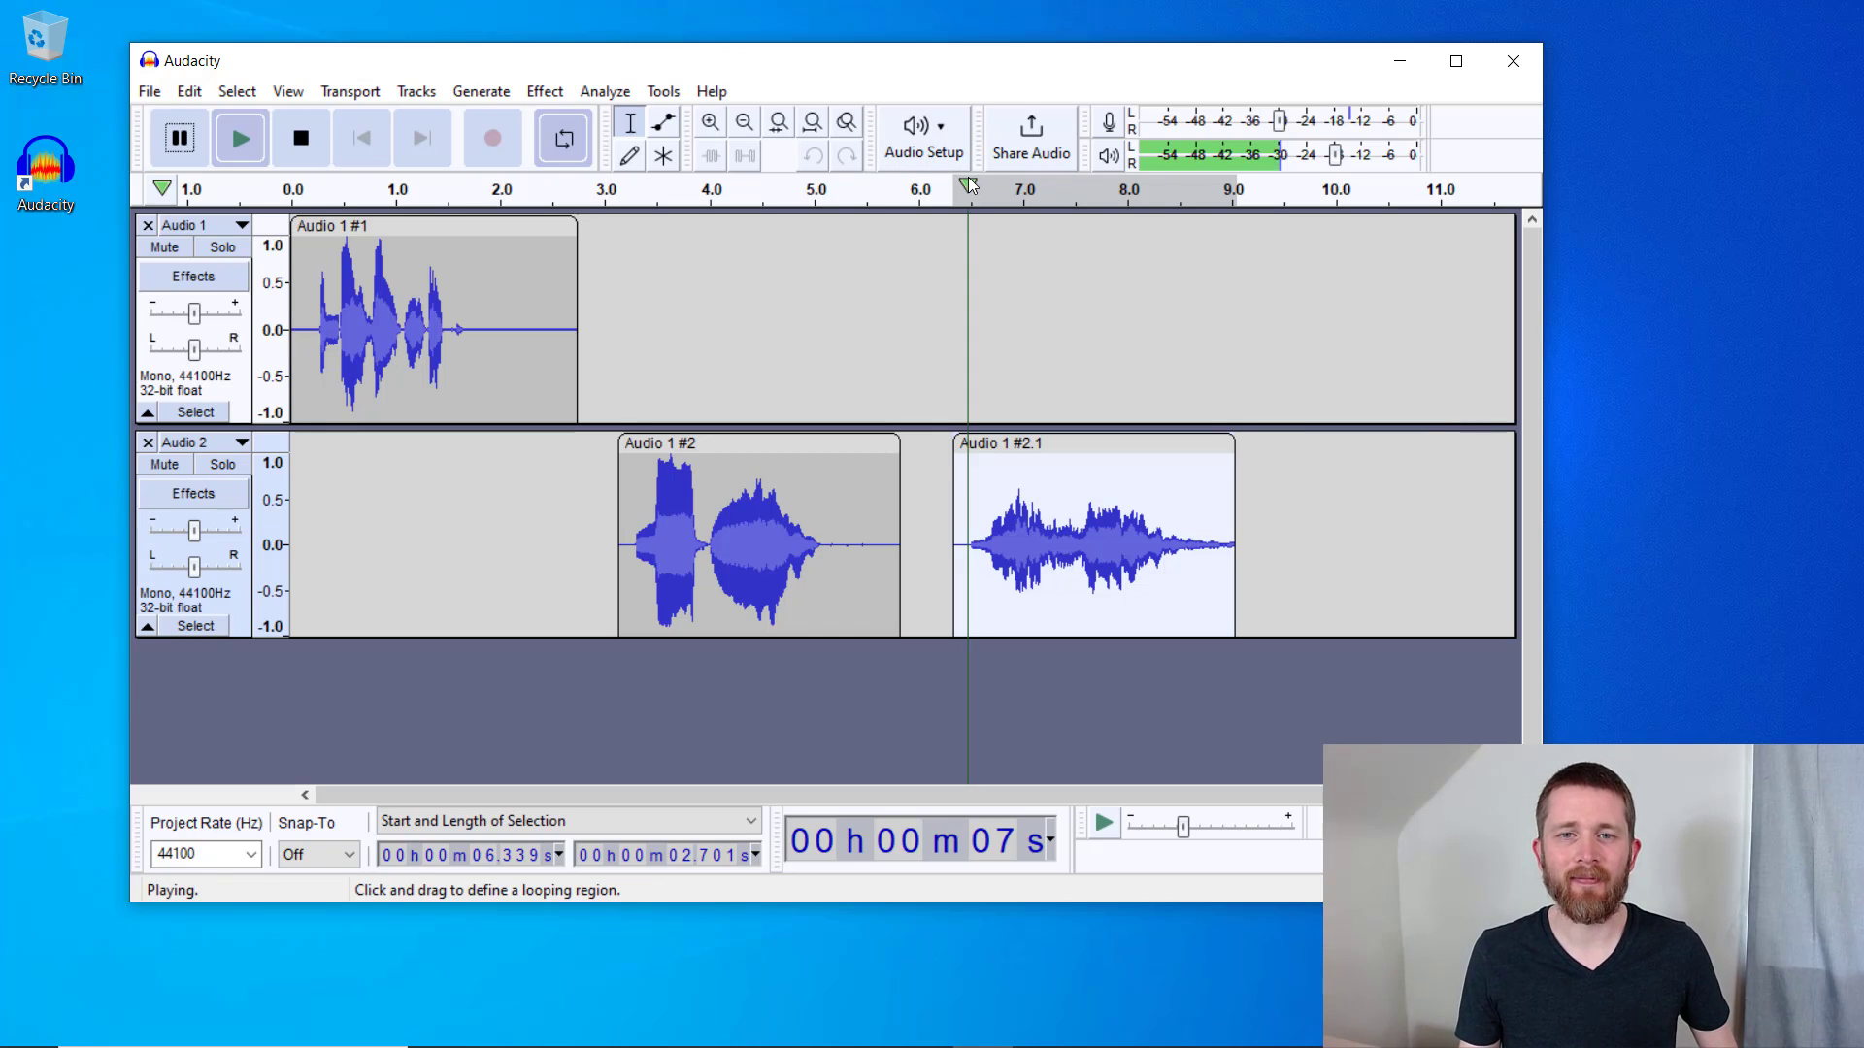
pyautogui.click(318, 144)
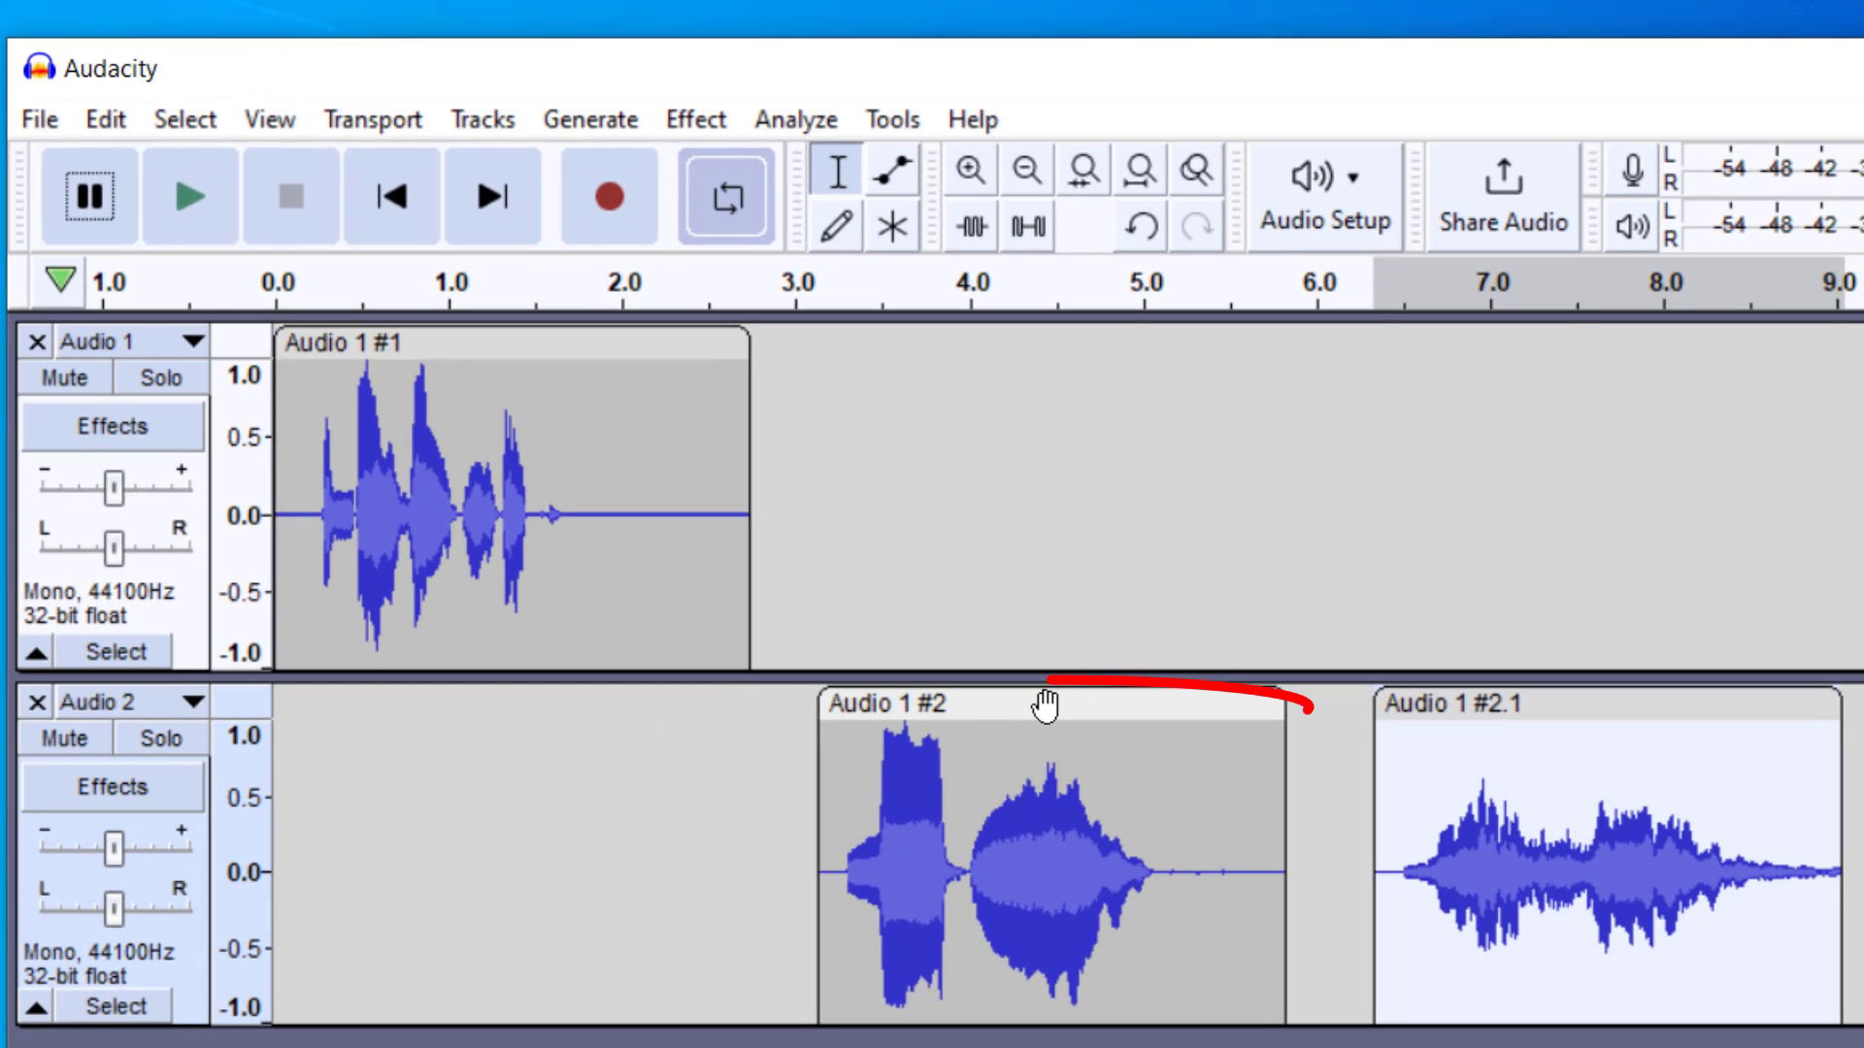
# Try selecting the Audio 1 #2 clip, the whole Audio 2 track, and the clip's portion from about 4.0 to 5.3 s.
pyautogui.click(1046, 706)
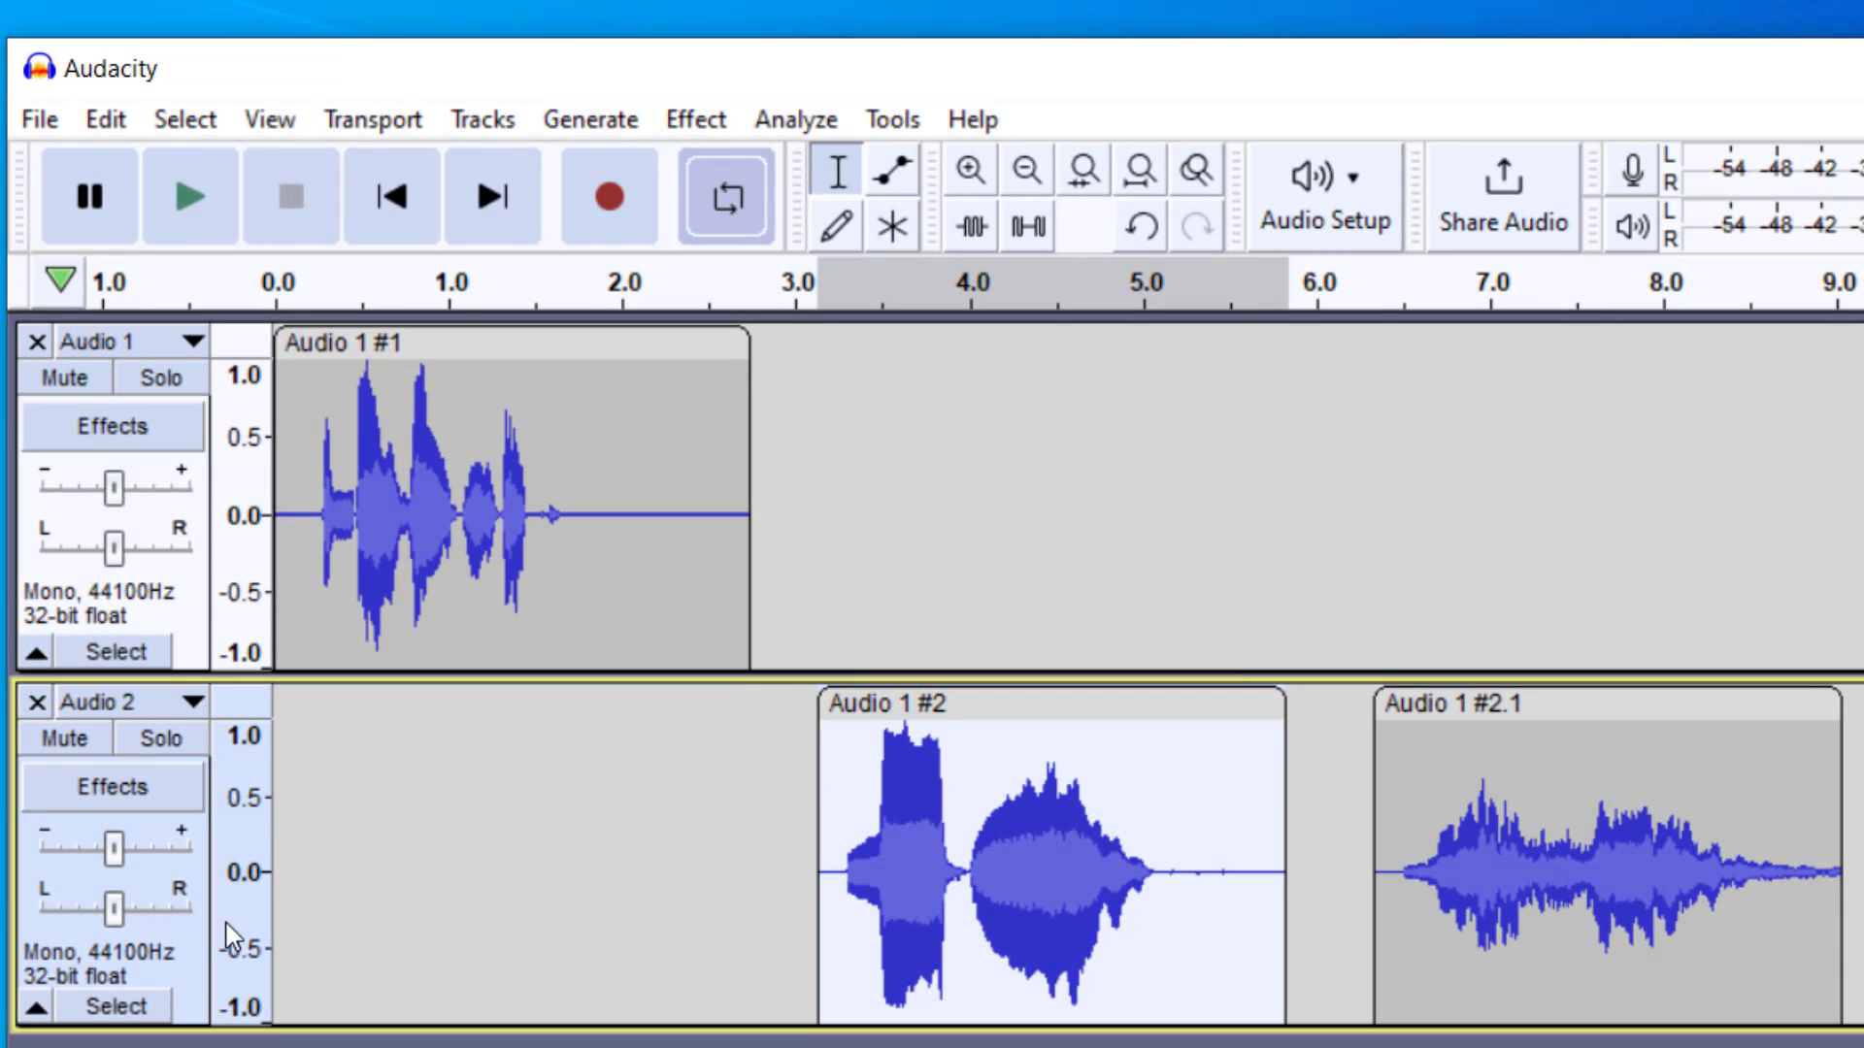
pyautogui.click(108, 951)
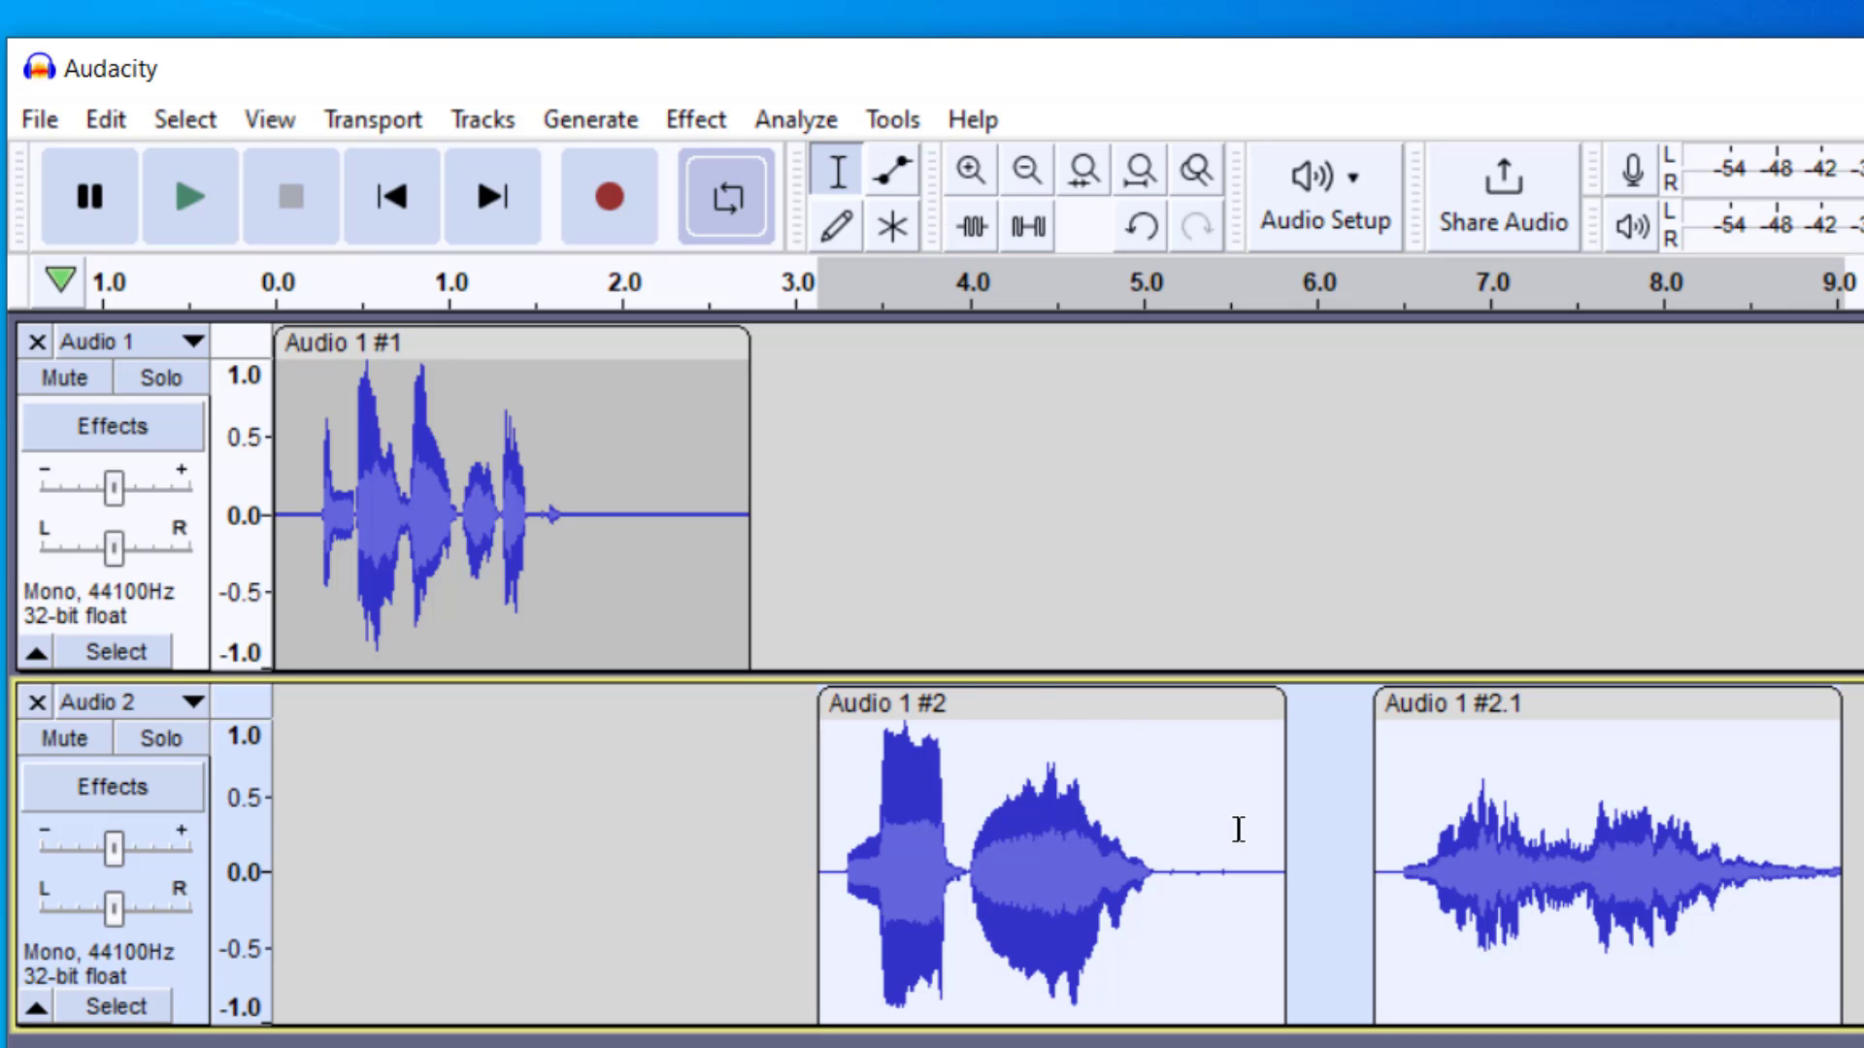
pyautogui.moveTo(1201, 815); pyautogui.dragTo(968, 815)
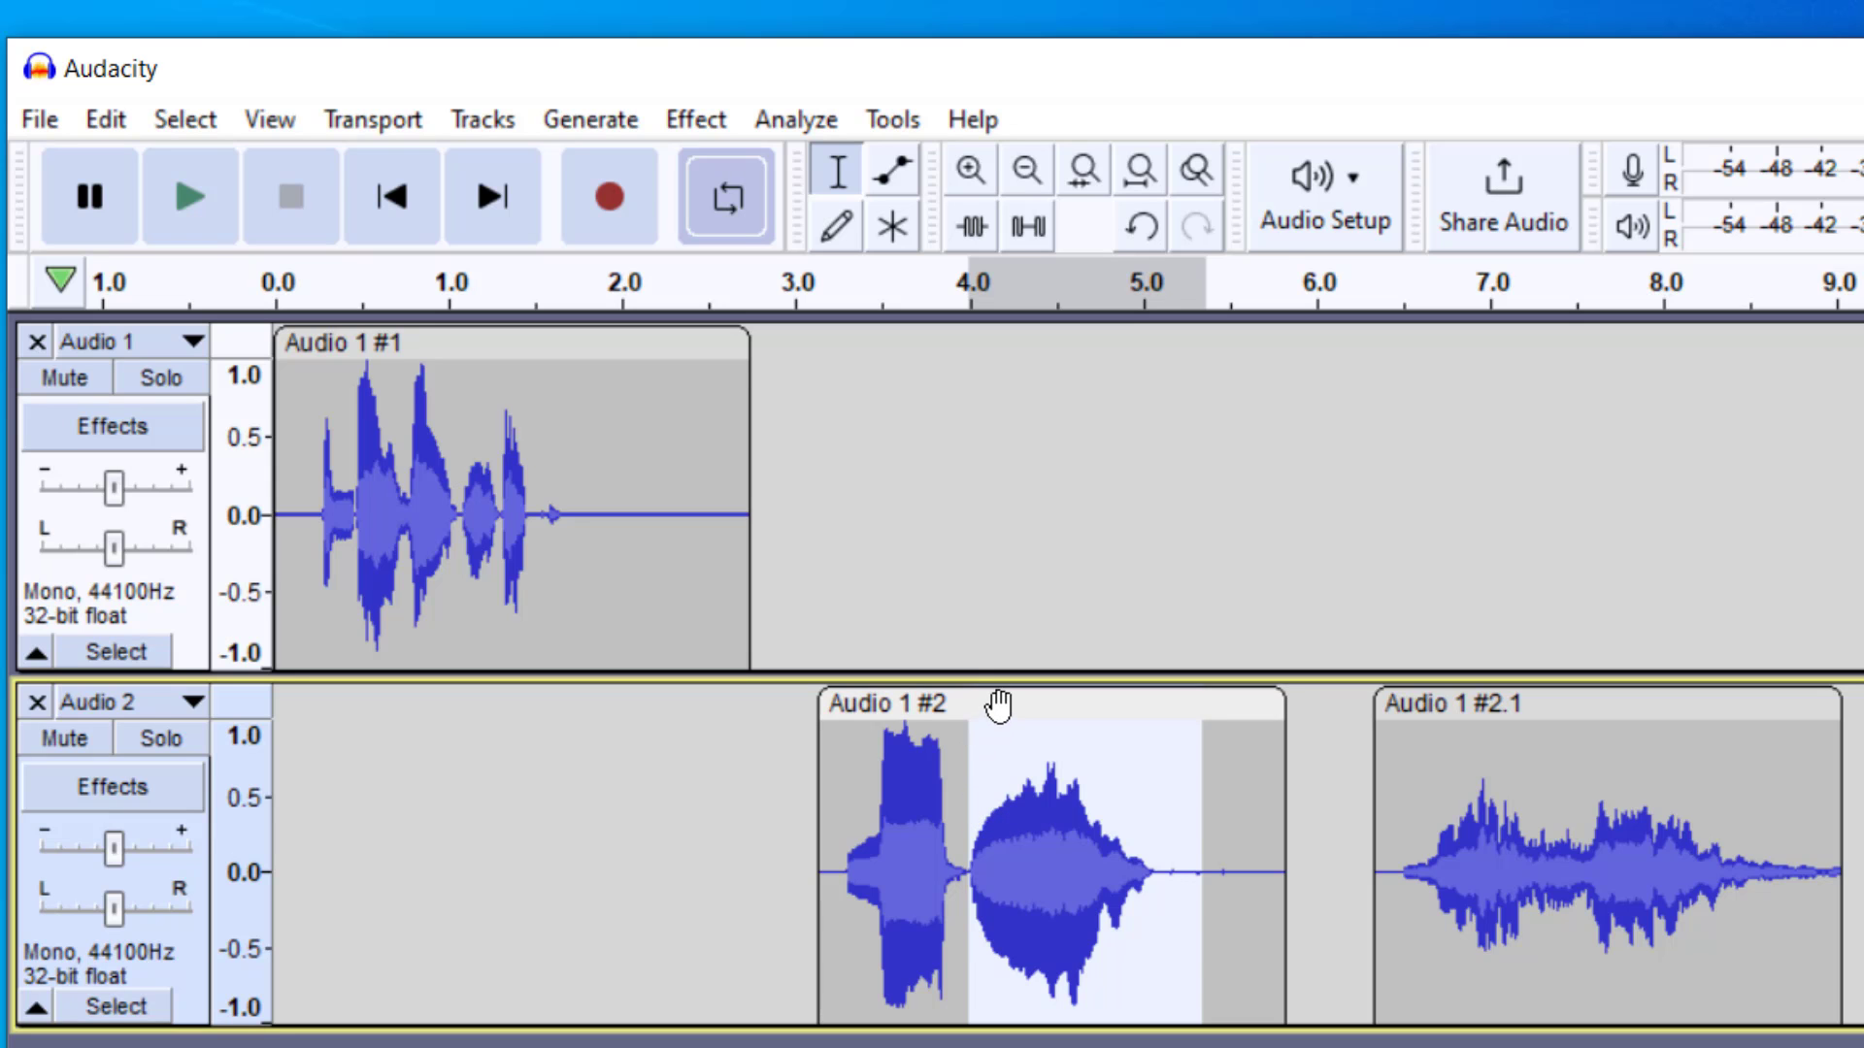
# Select the entire Audio 1 #2 clip and open the Reverb effect for it.
pyautogui.click(999, 706)
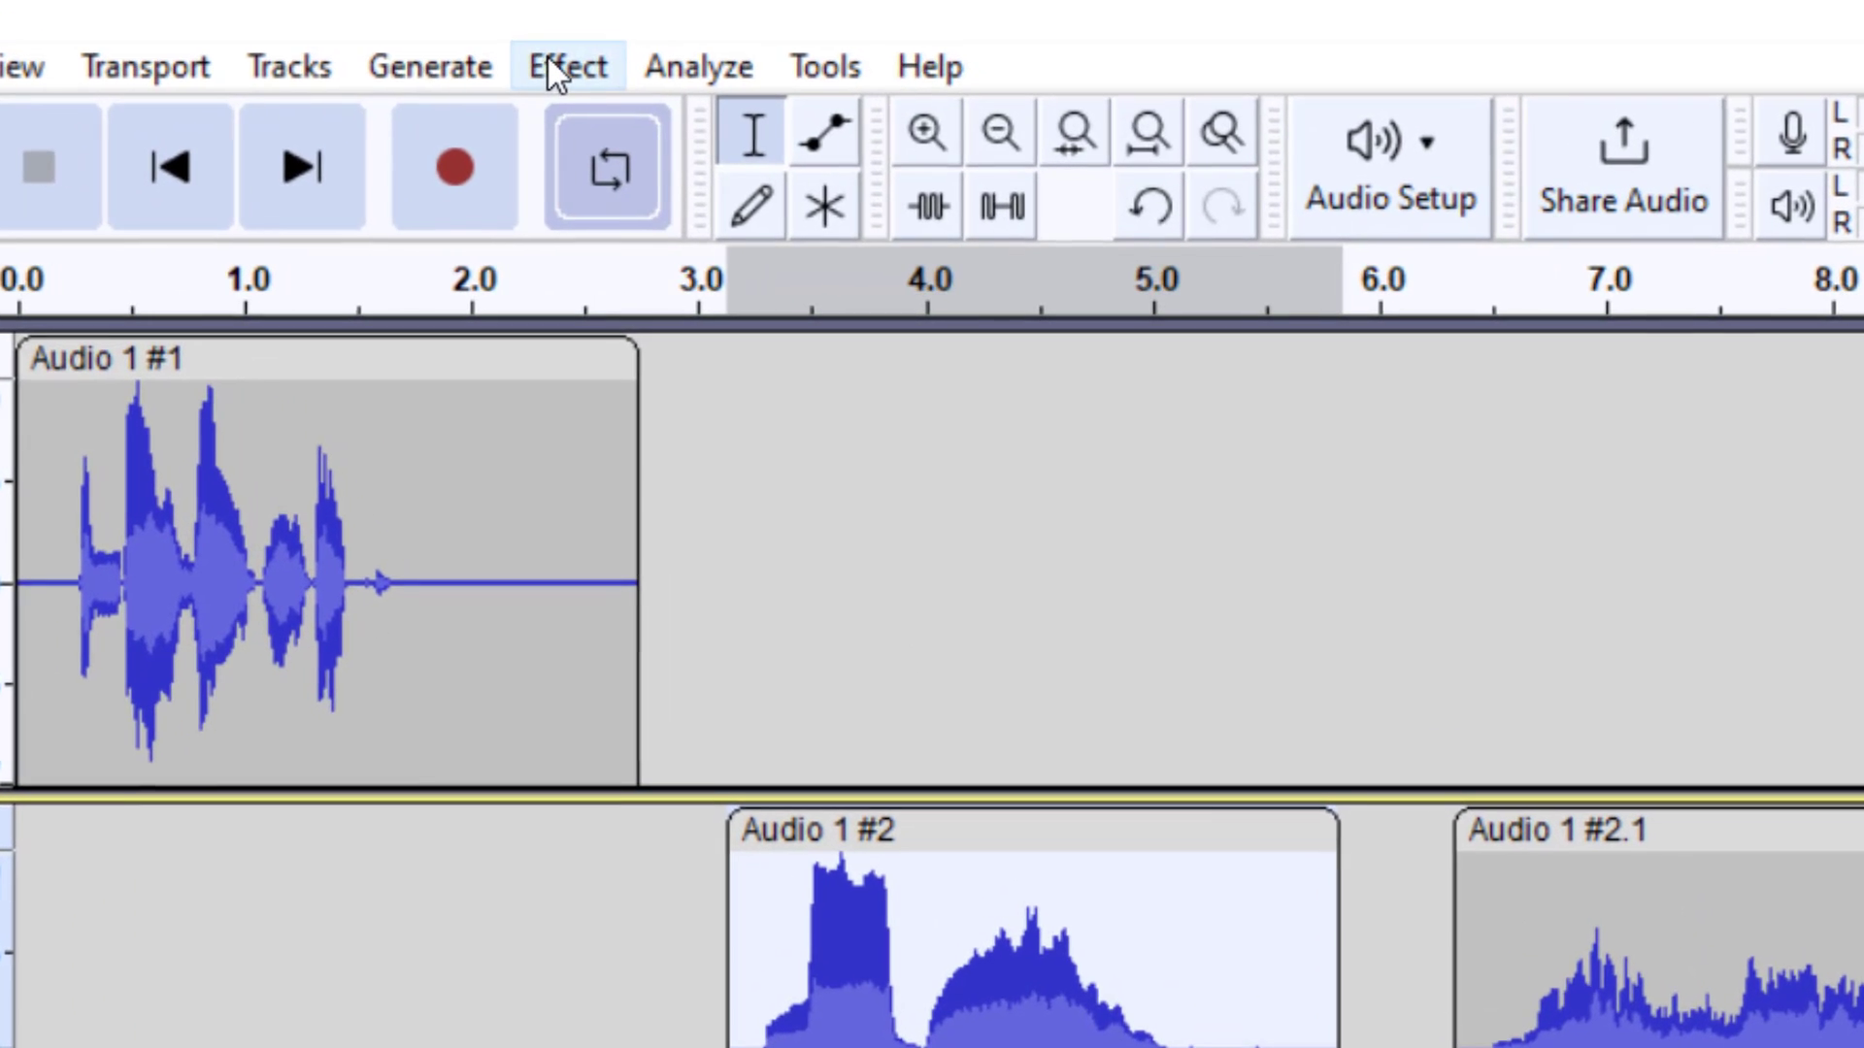
pyautogui.click(681, 113)
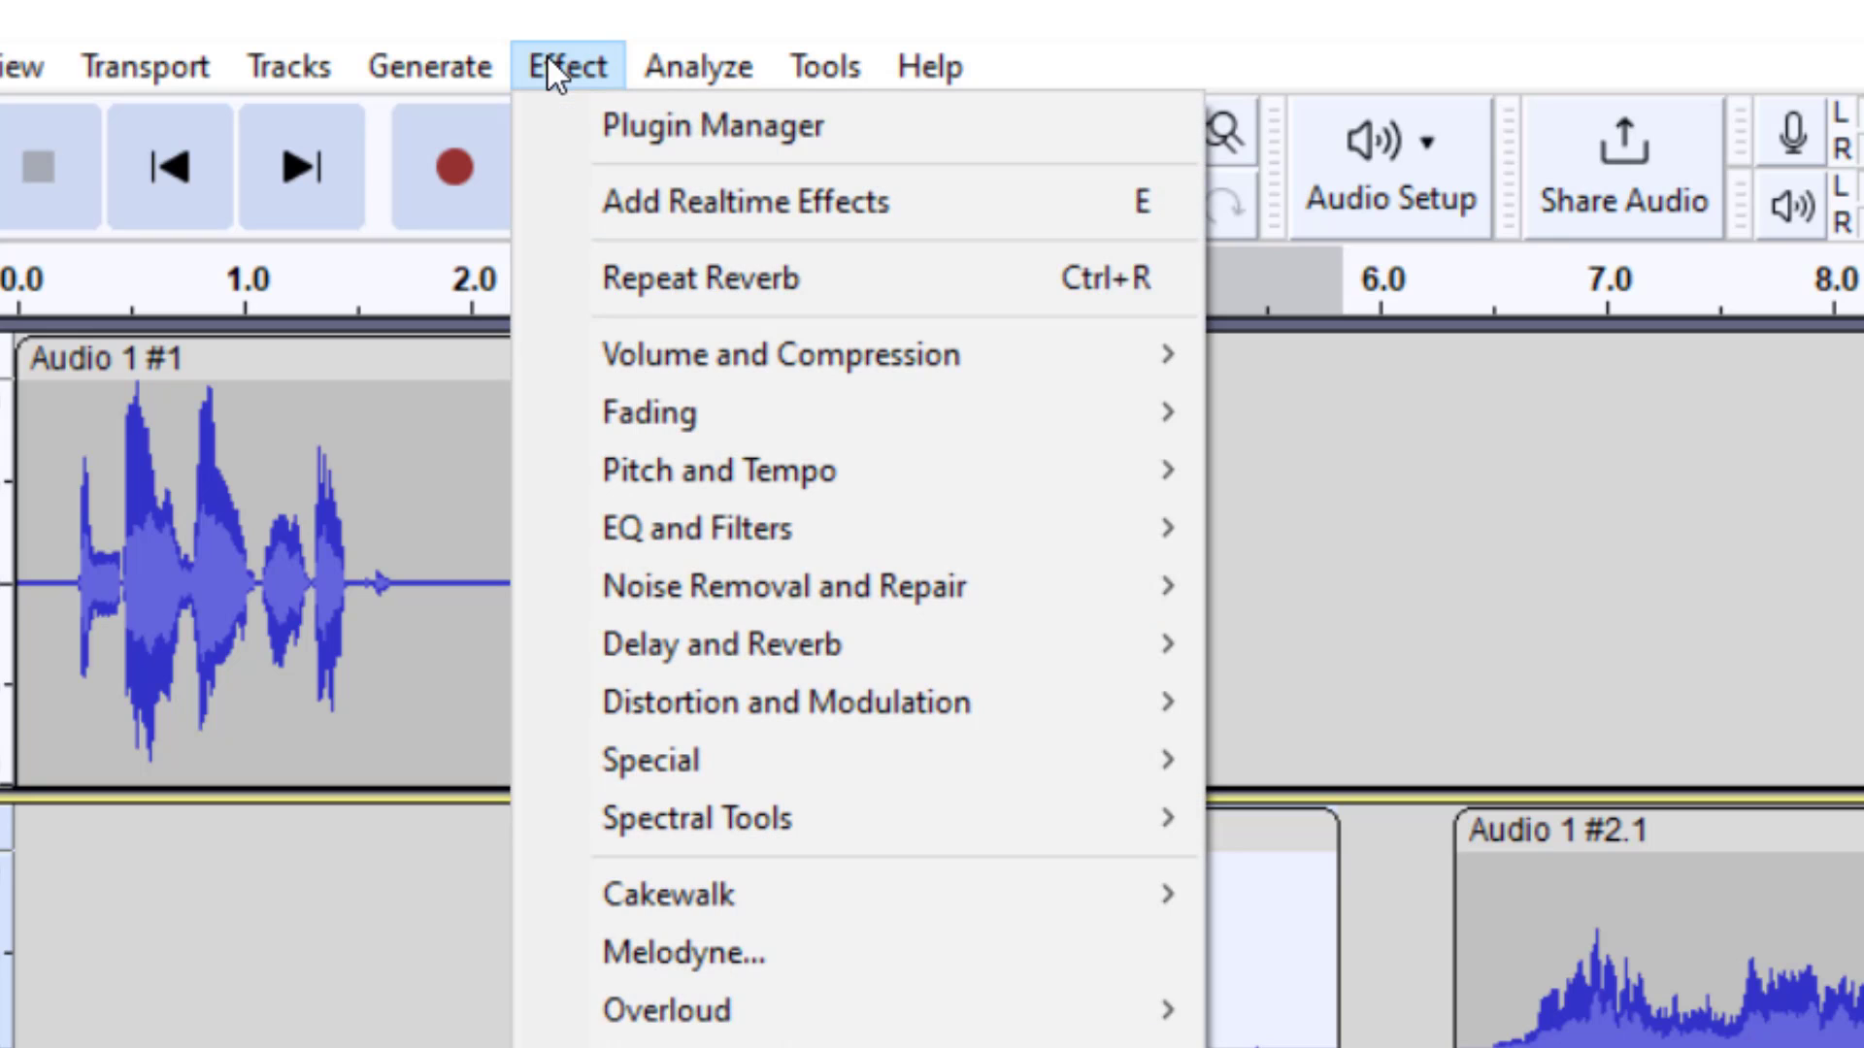
pyautogui.moveTo(787, 636)
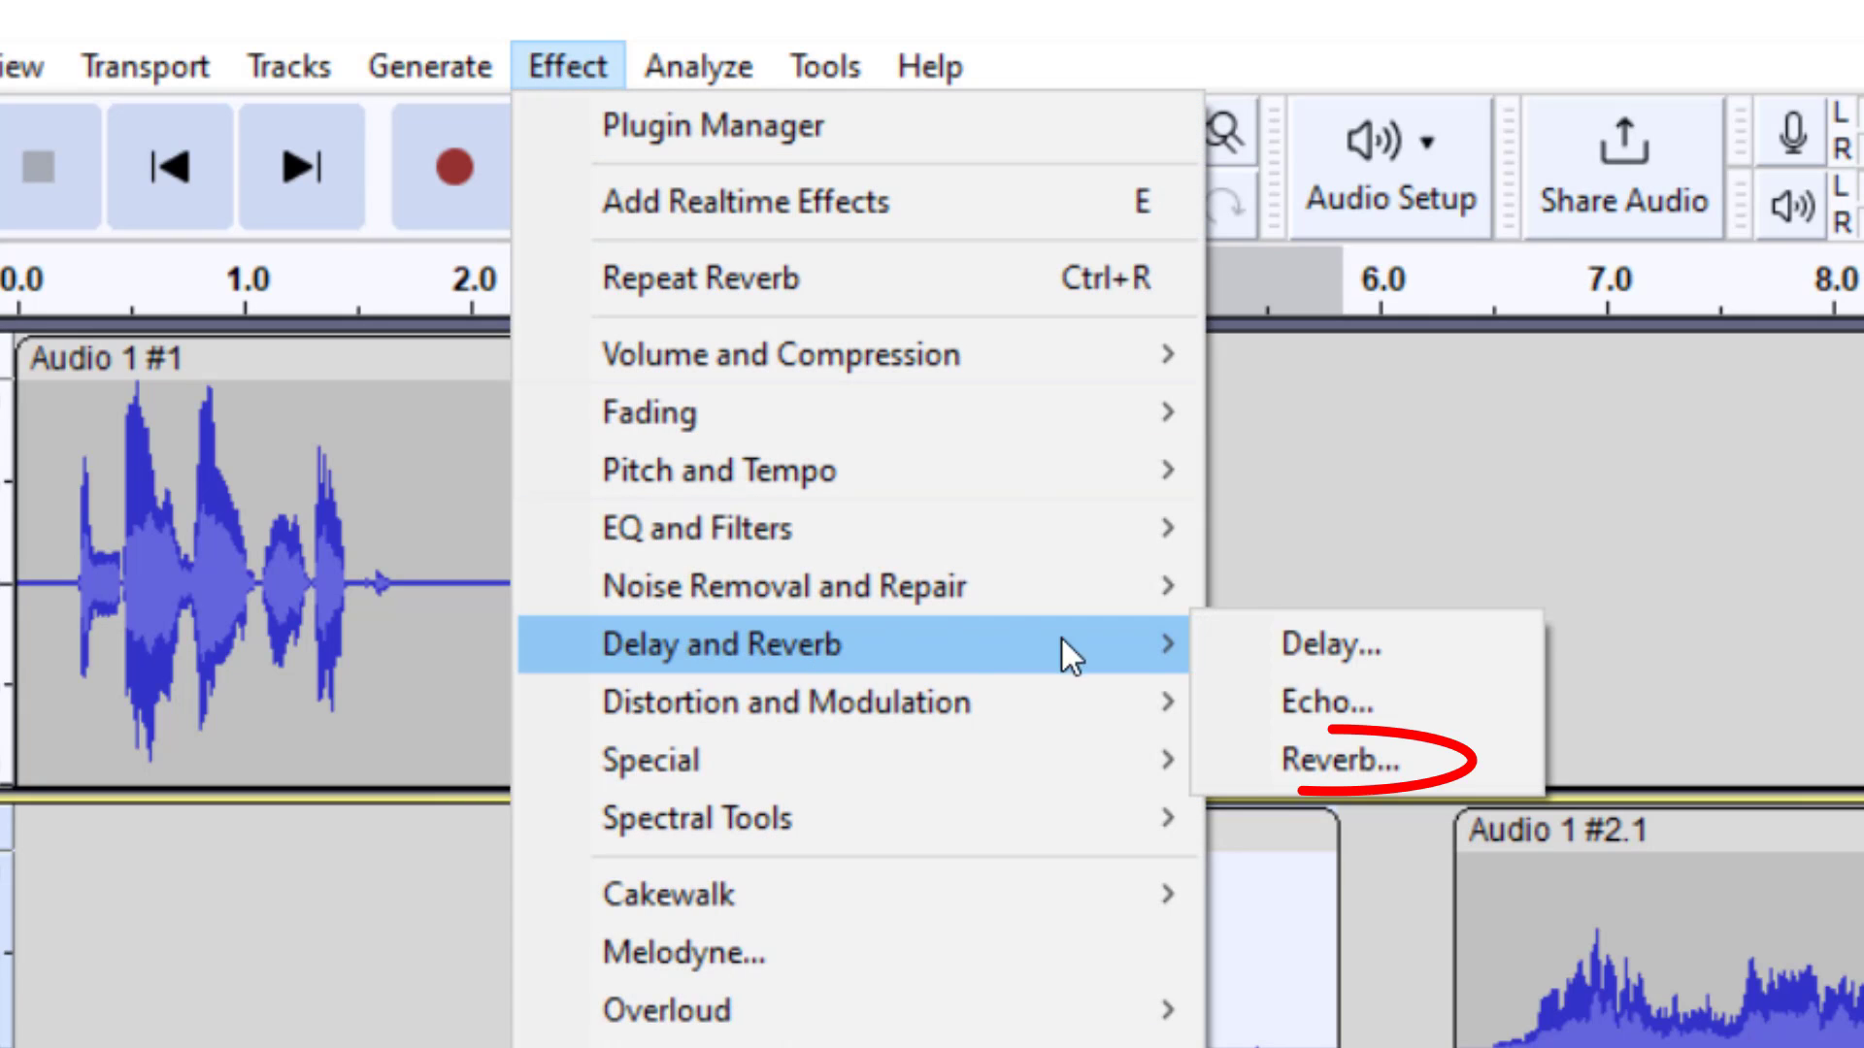
pyautogui.click(1355, 762)
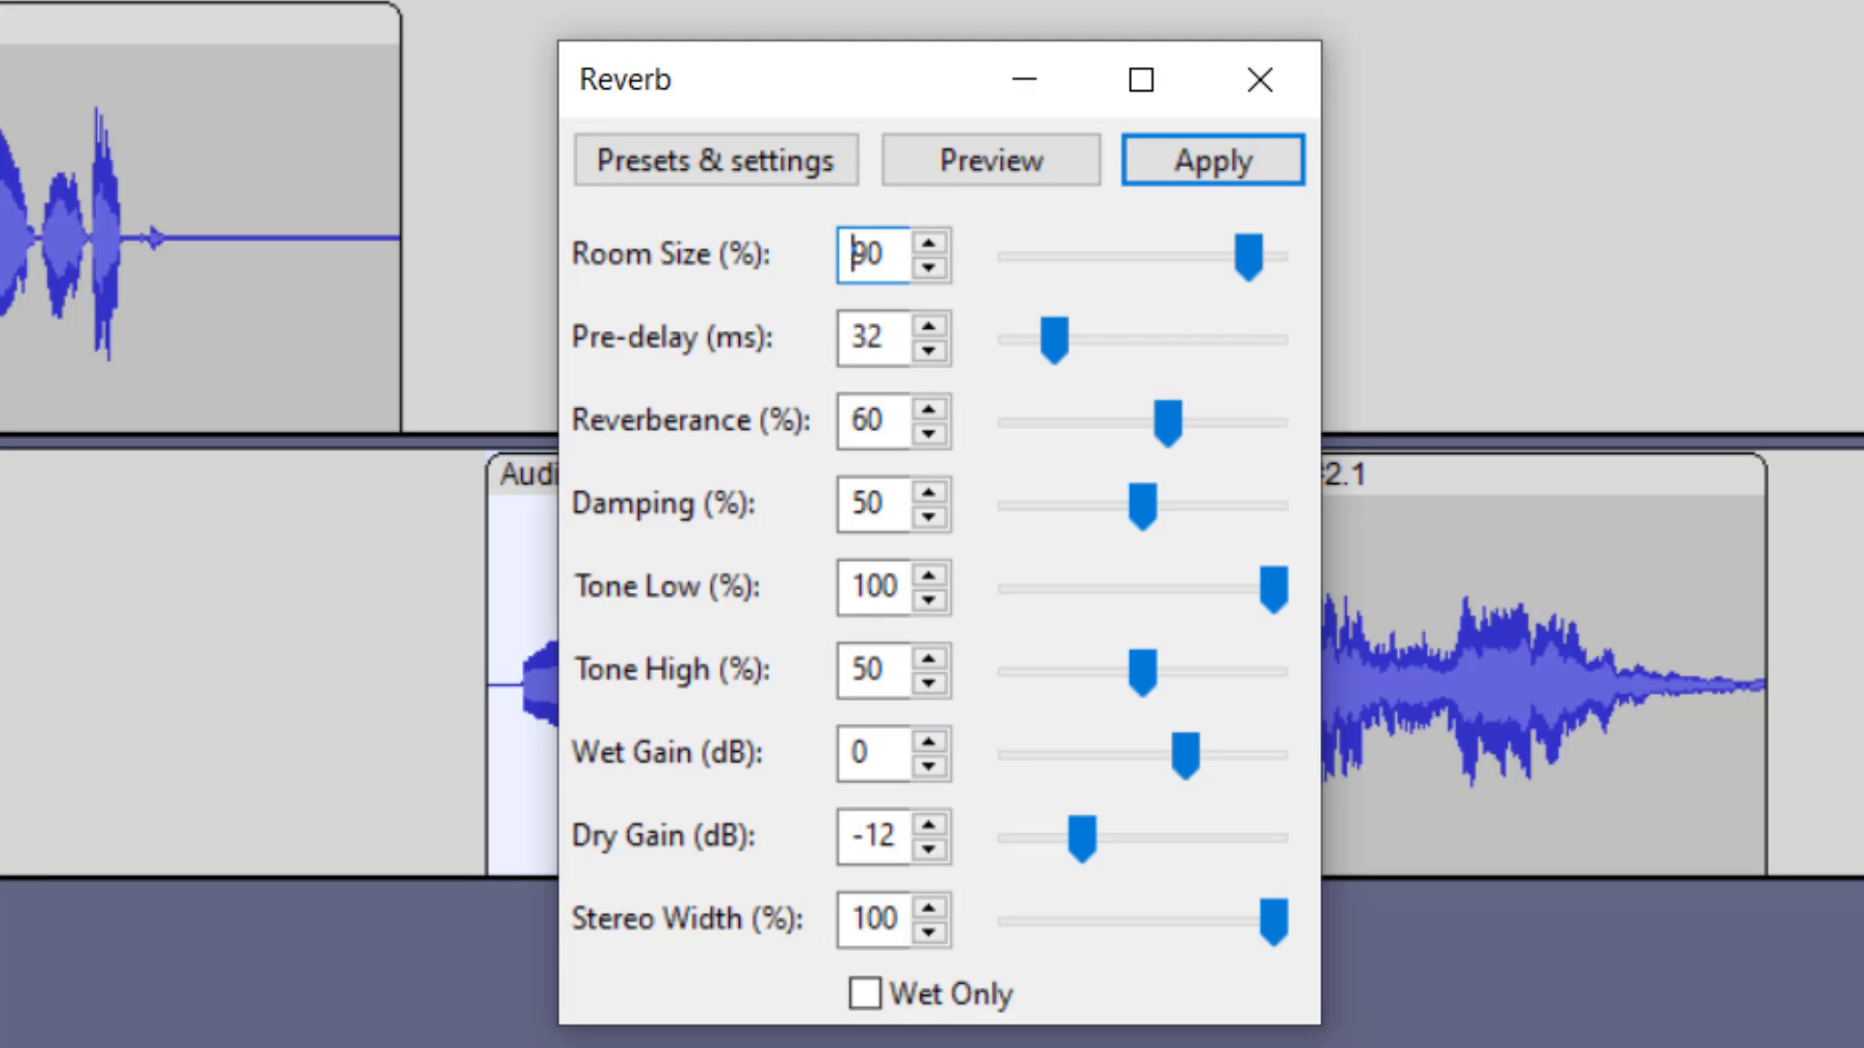
# Load the Cathedral factory preset in the Reverb settings and preview how it sounds.
pyautogui.click(776, 161)
pyautogui.moveTo(813, 412)
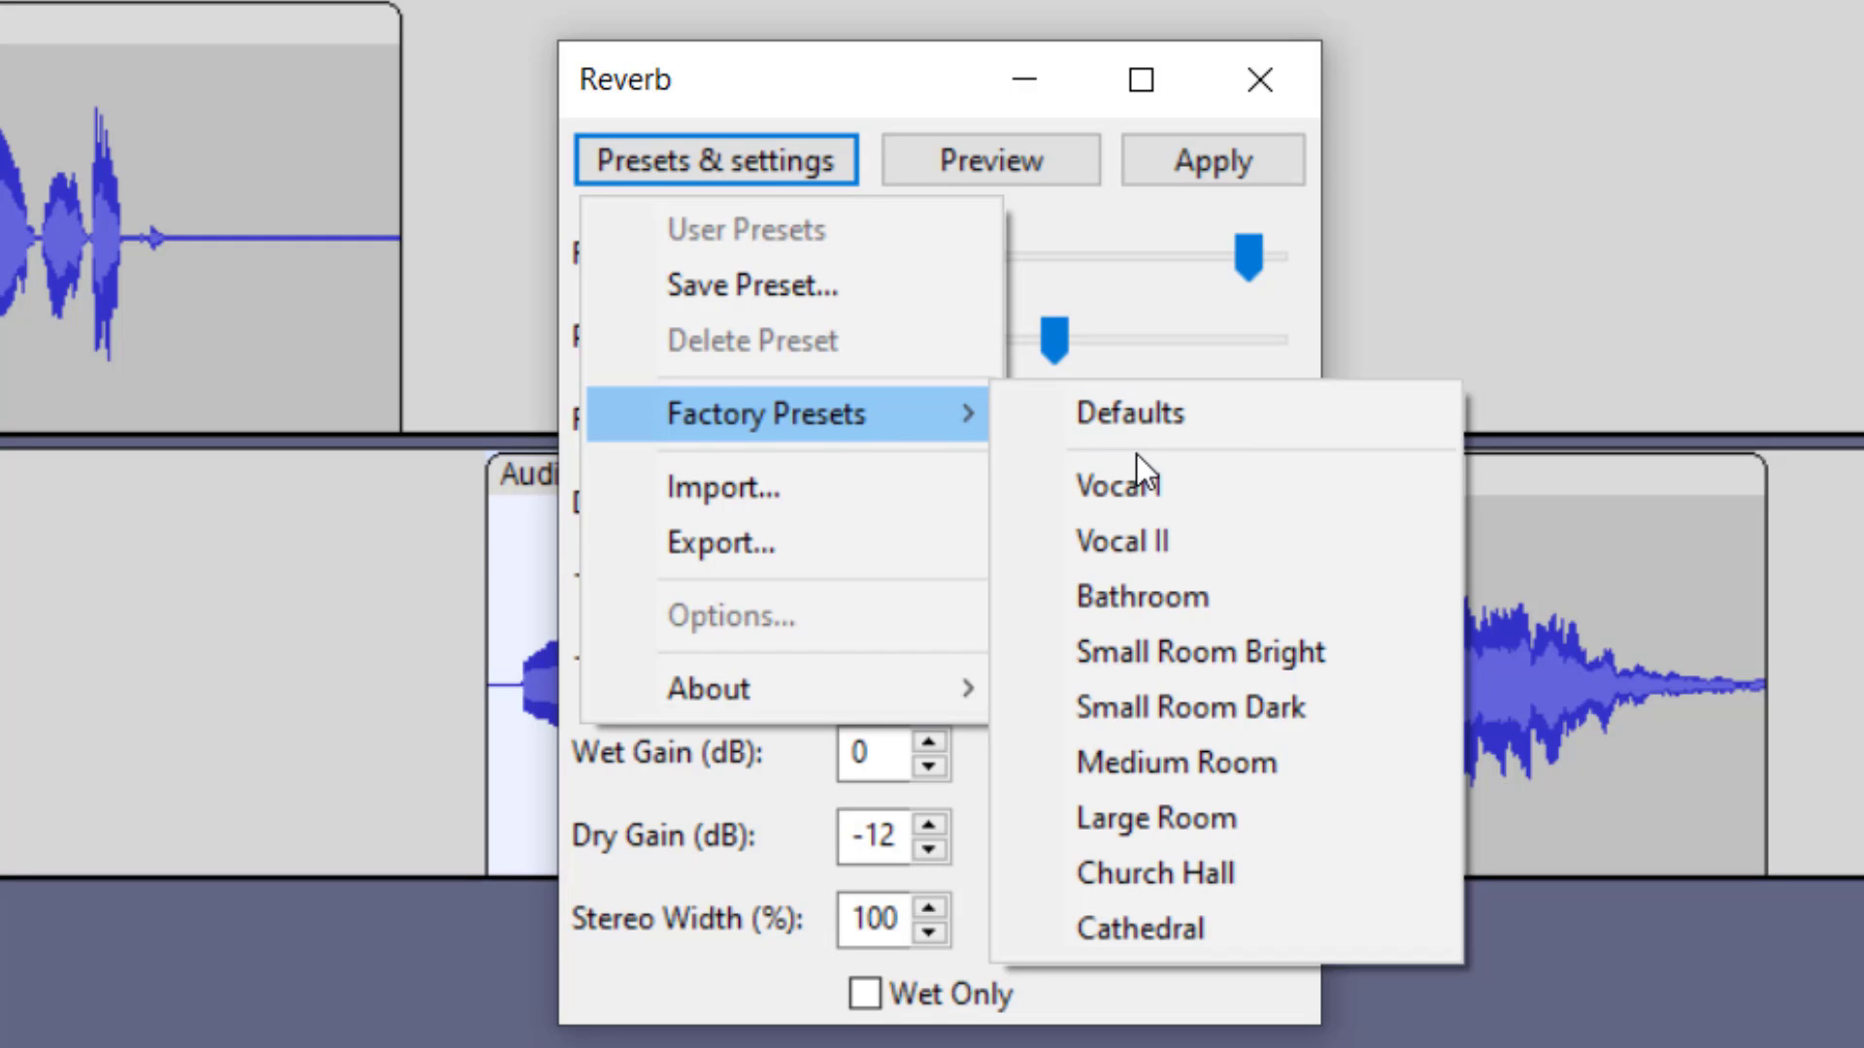
pyautogui.click(1185, 927)
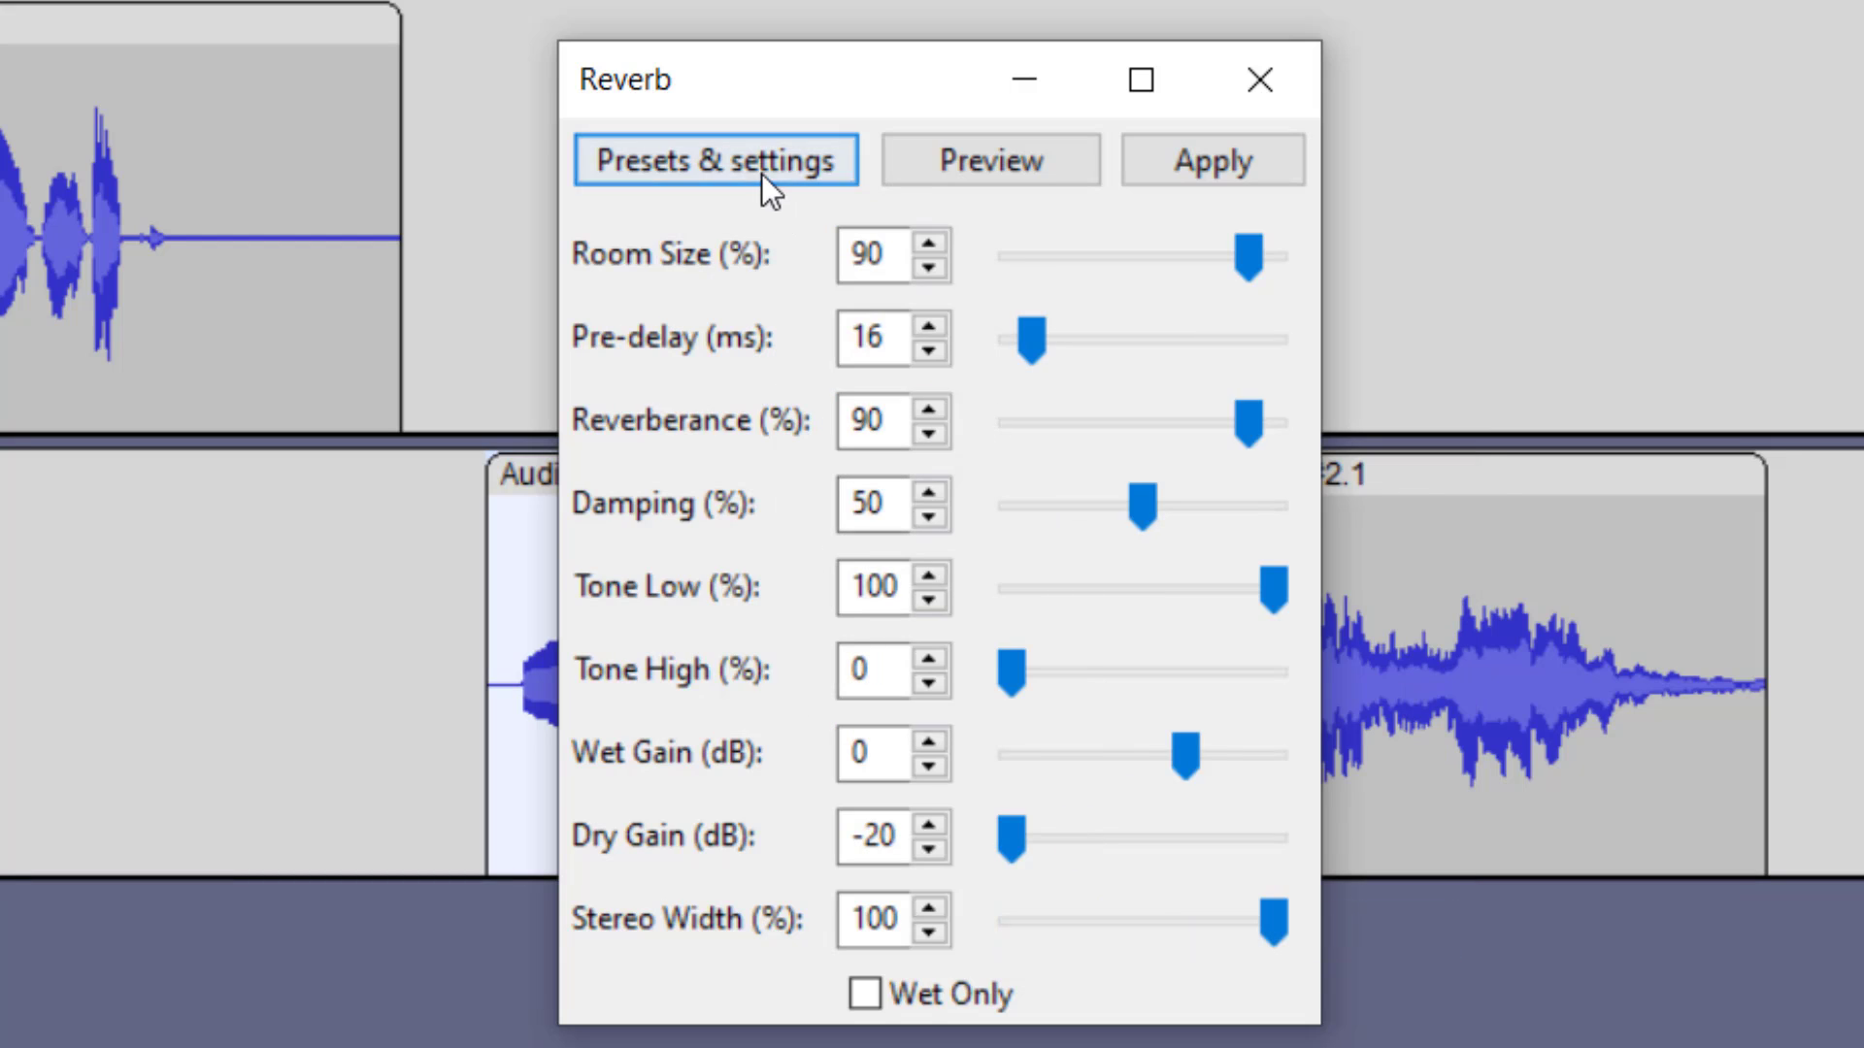
pyautogui.click(988, 166)
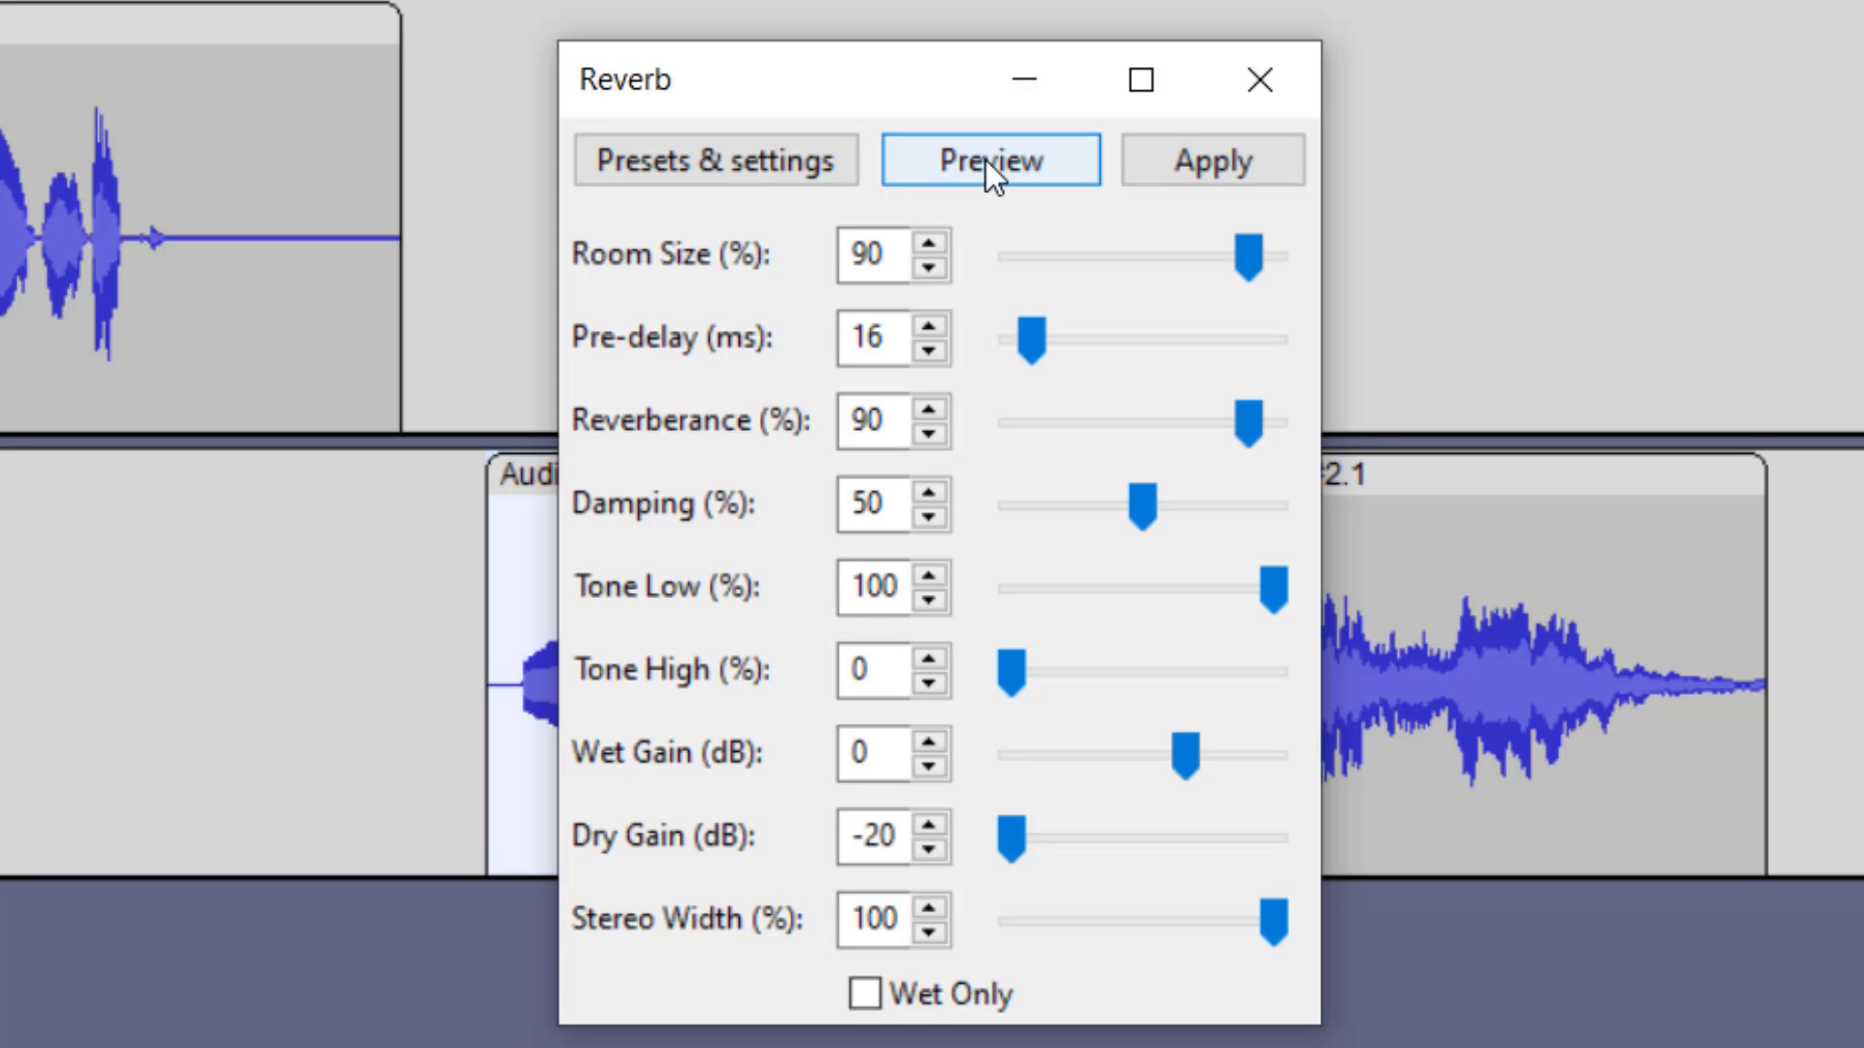
# Switch the reverb to the Bathroom factory preset and preview it.
pyautogui.click(808, 154)
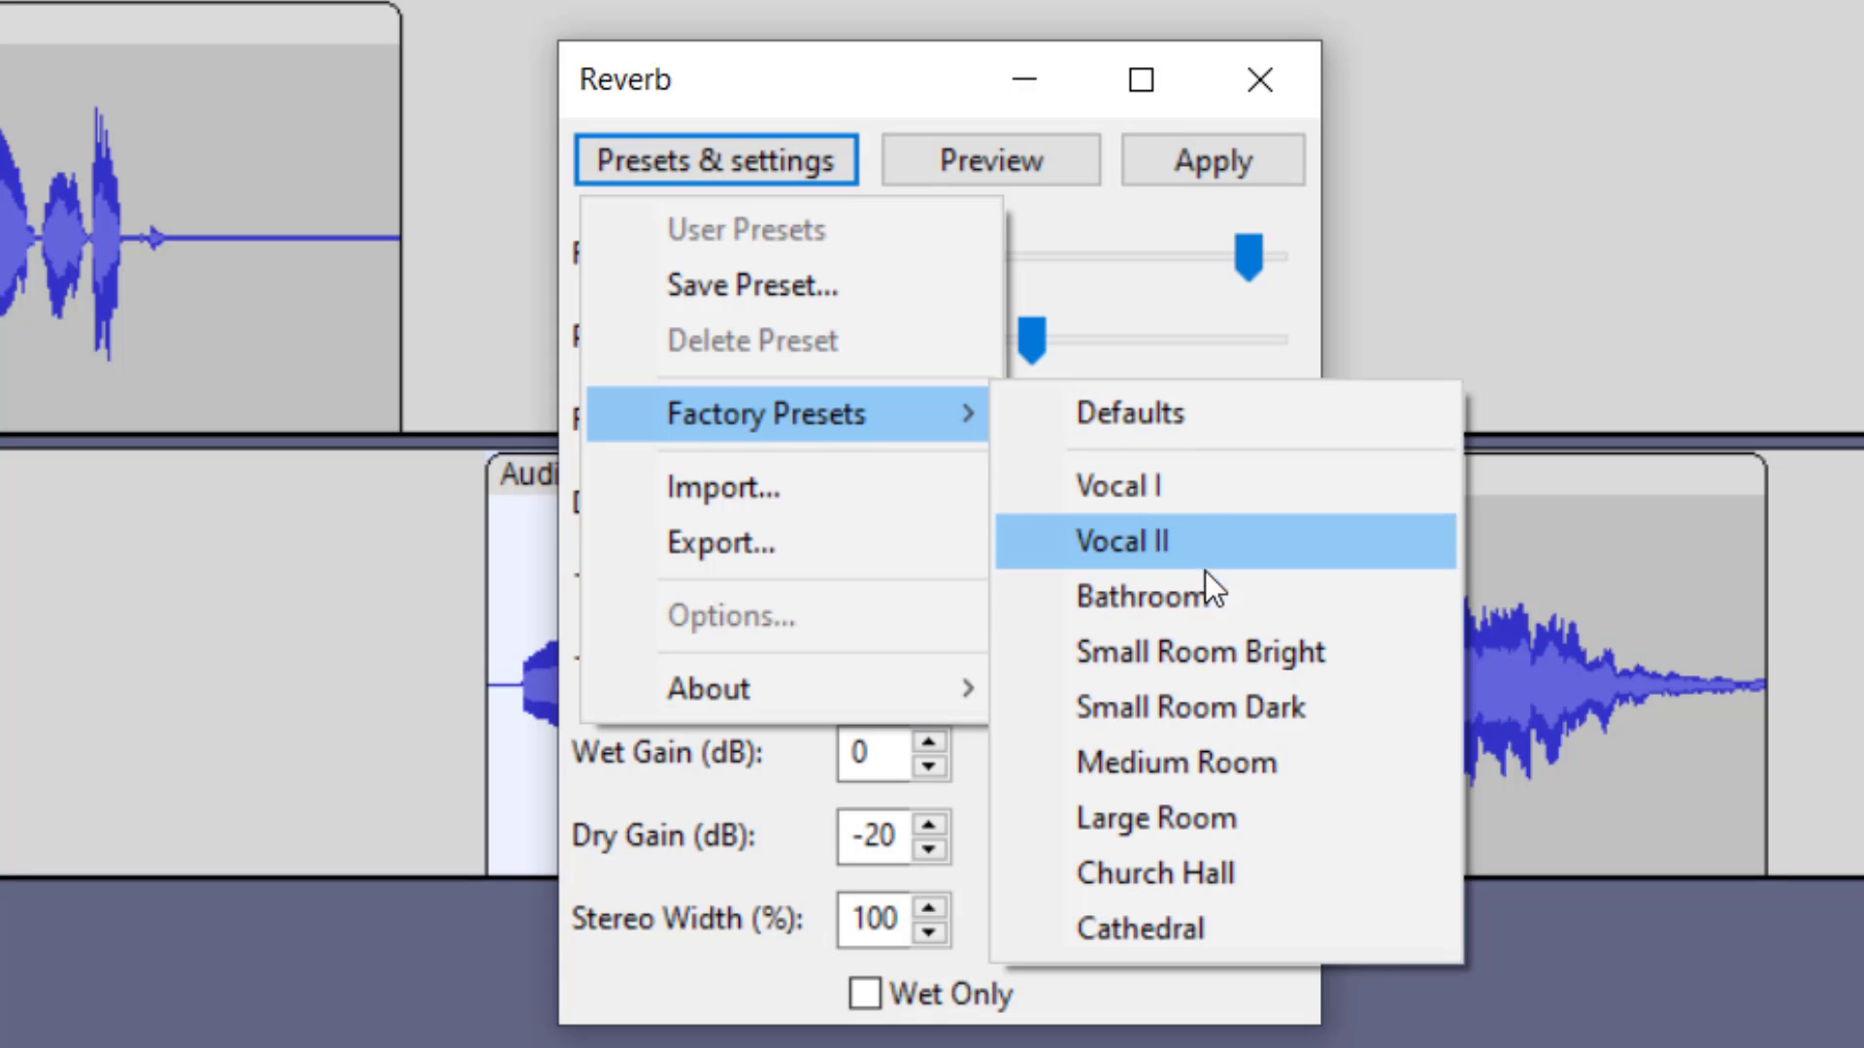
pyautogui.click(1222, 598)
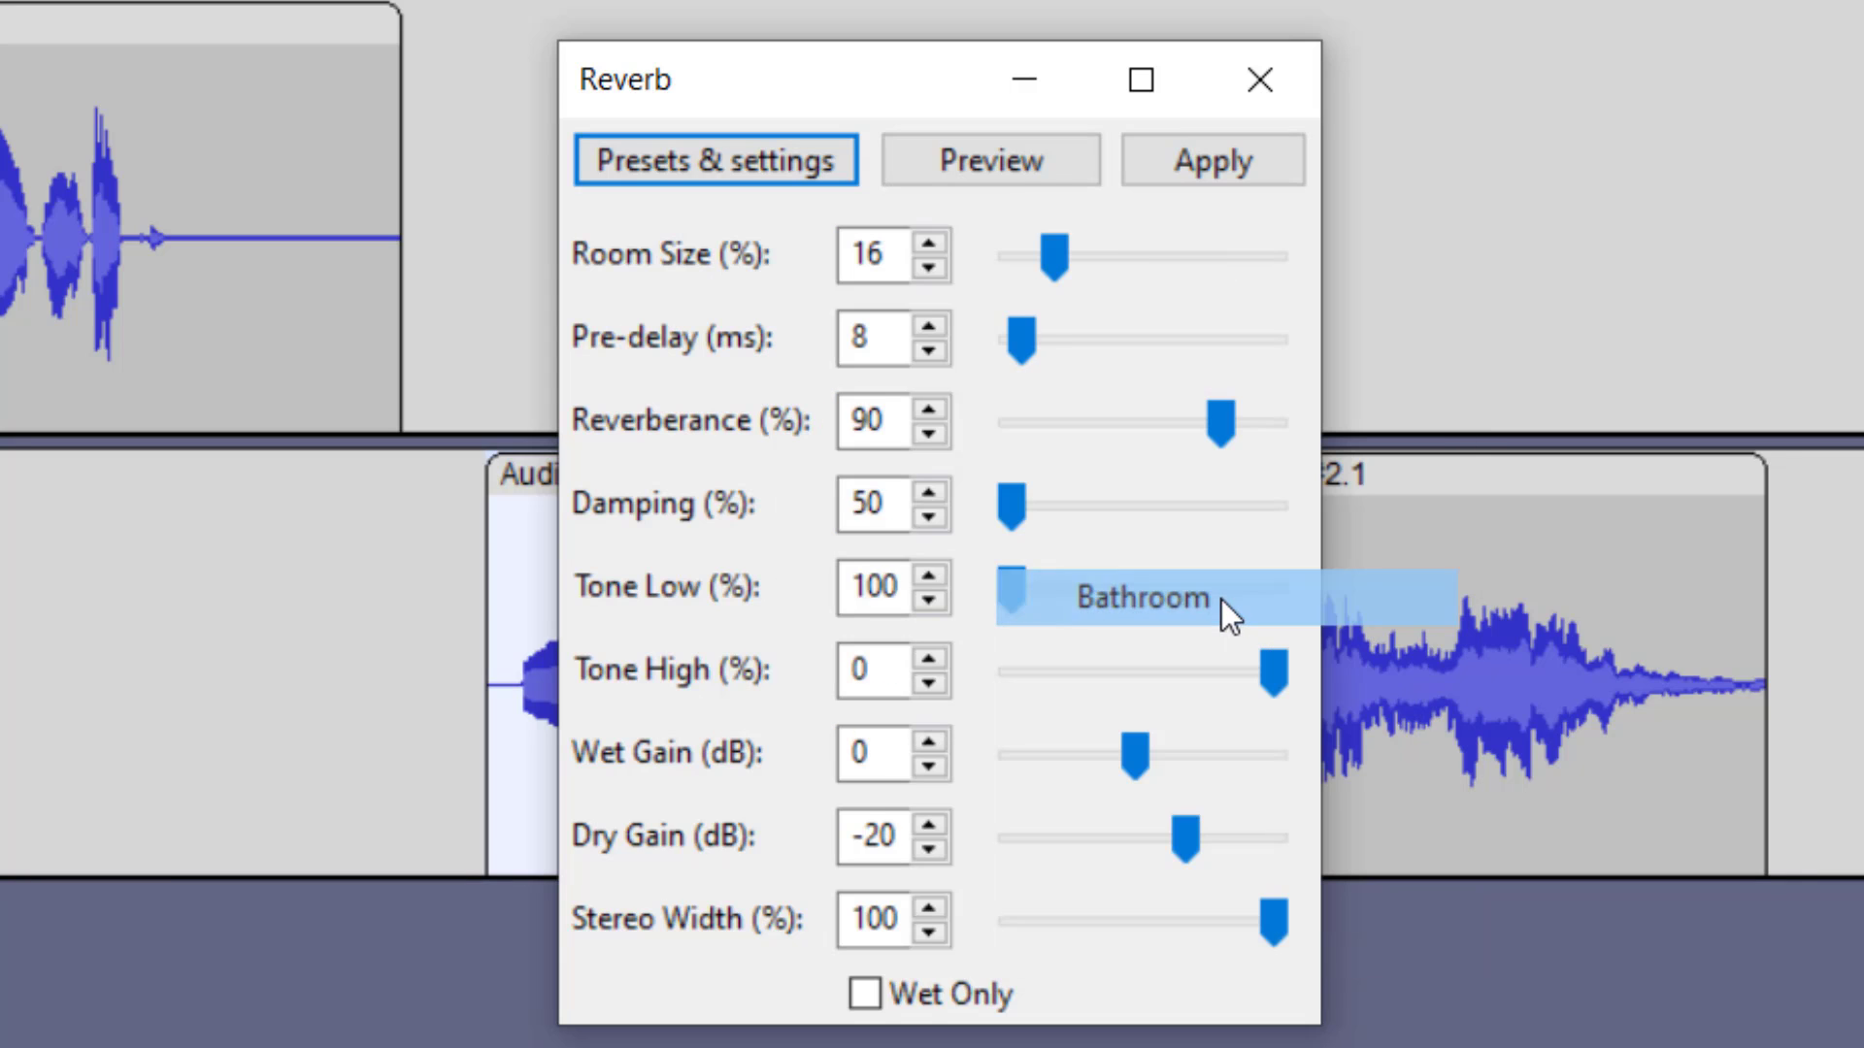
pyautogui.click(1010, 171)
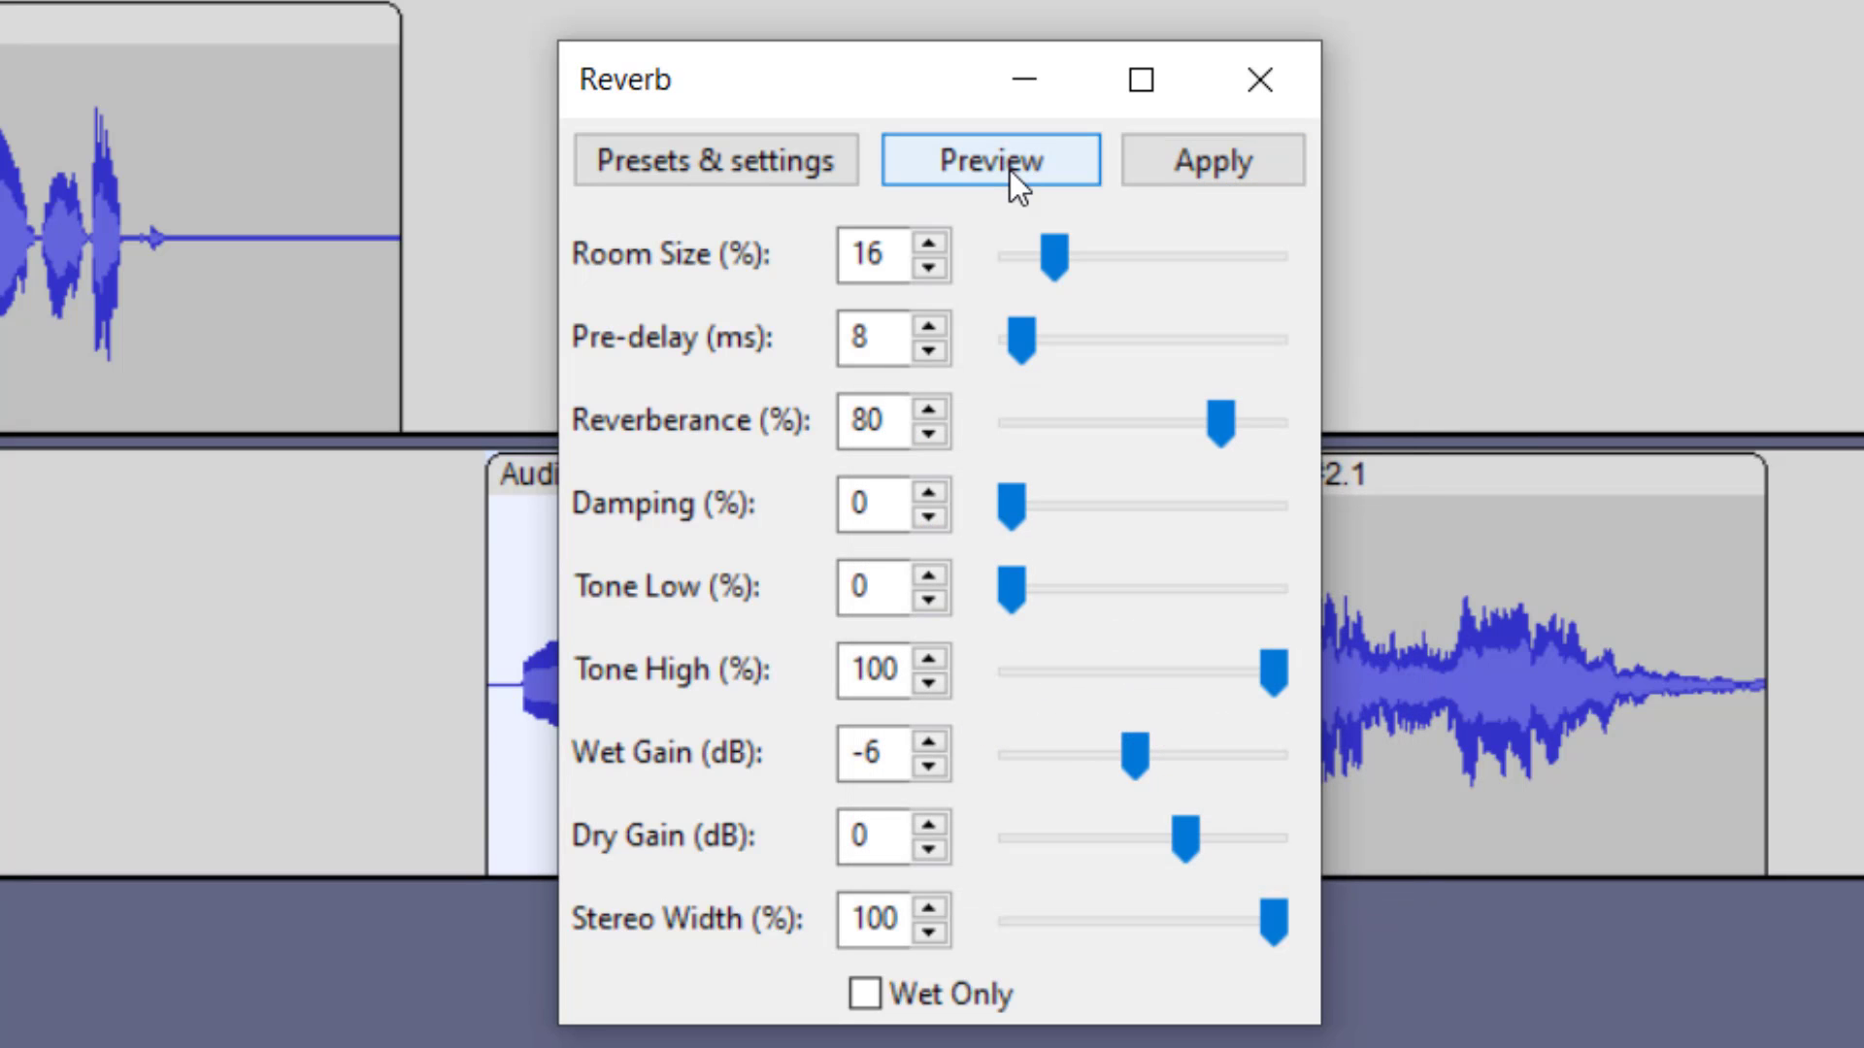
# Return the reverb to the Cathedral factory preset, preview it, and apply it to the Audio 1 #2 clip.
pyautogui.click(771, 167)
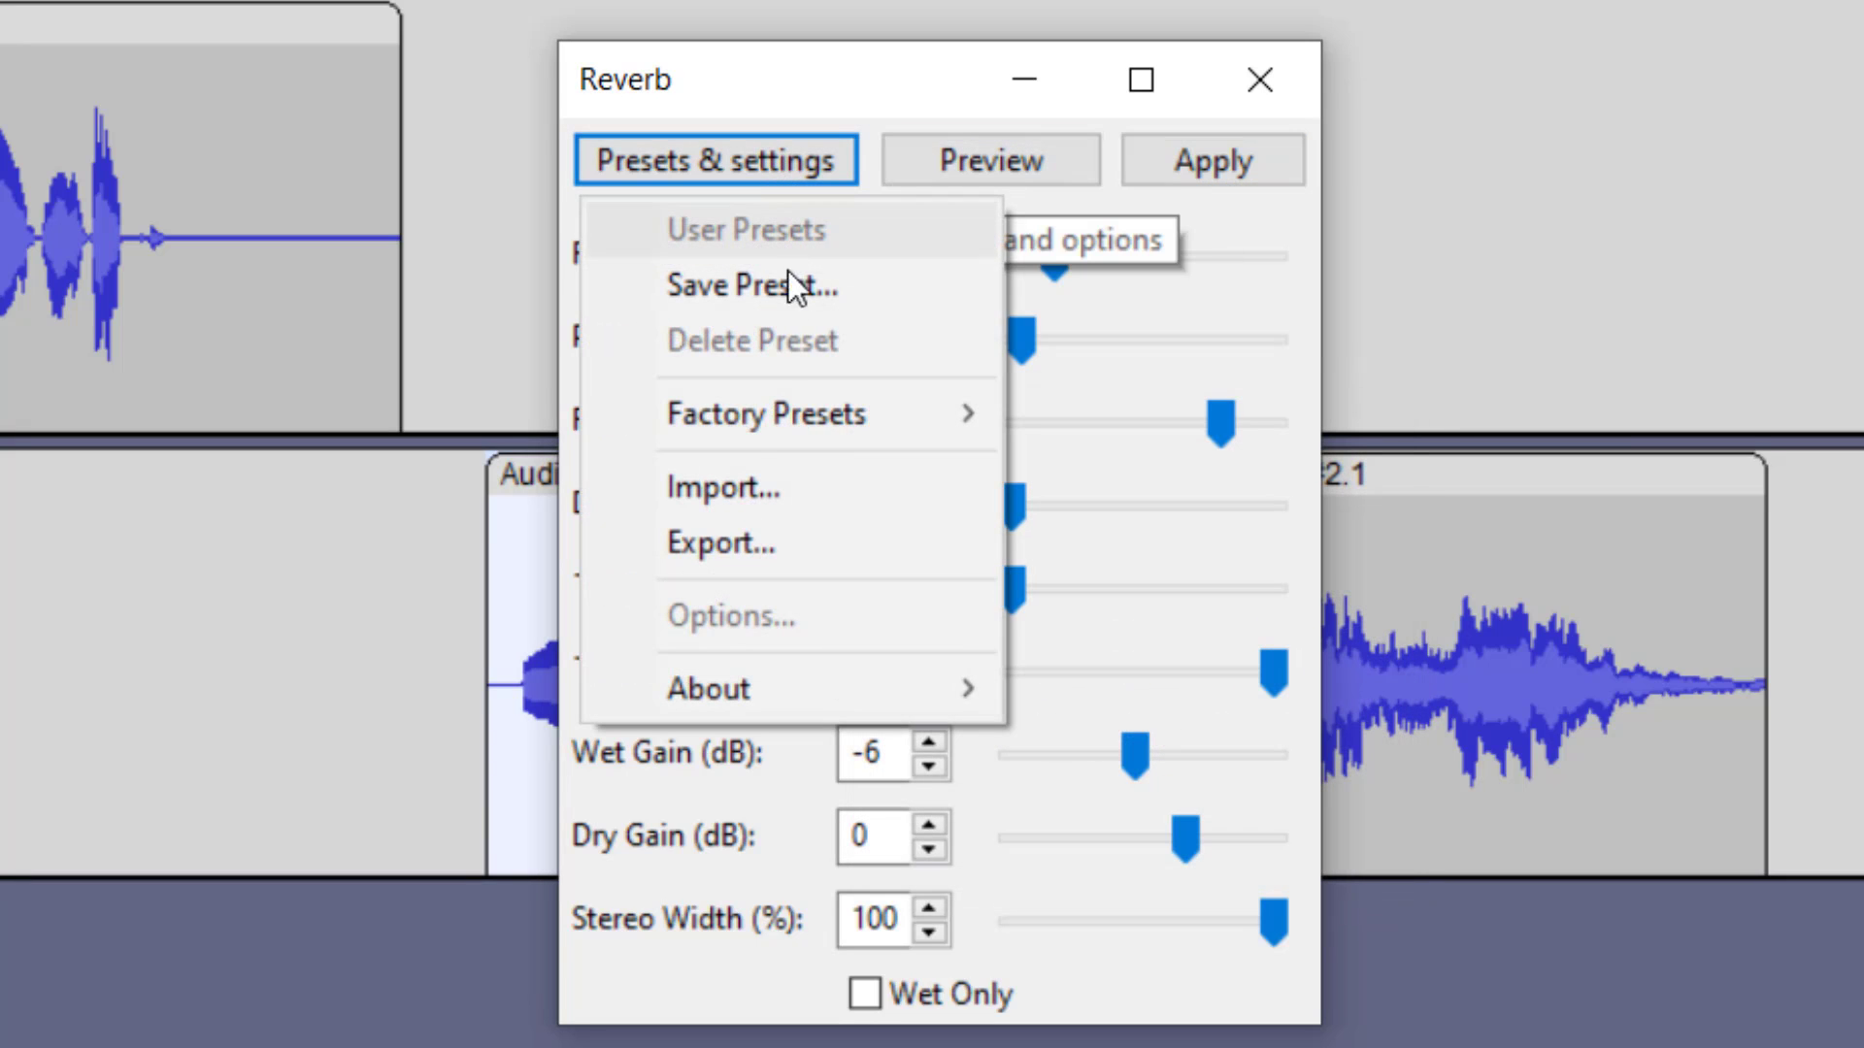
pyautogui.moveTo(815, 416)
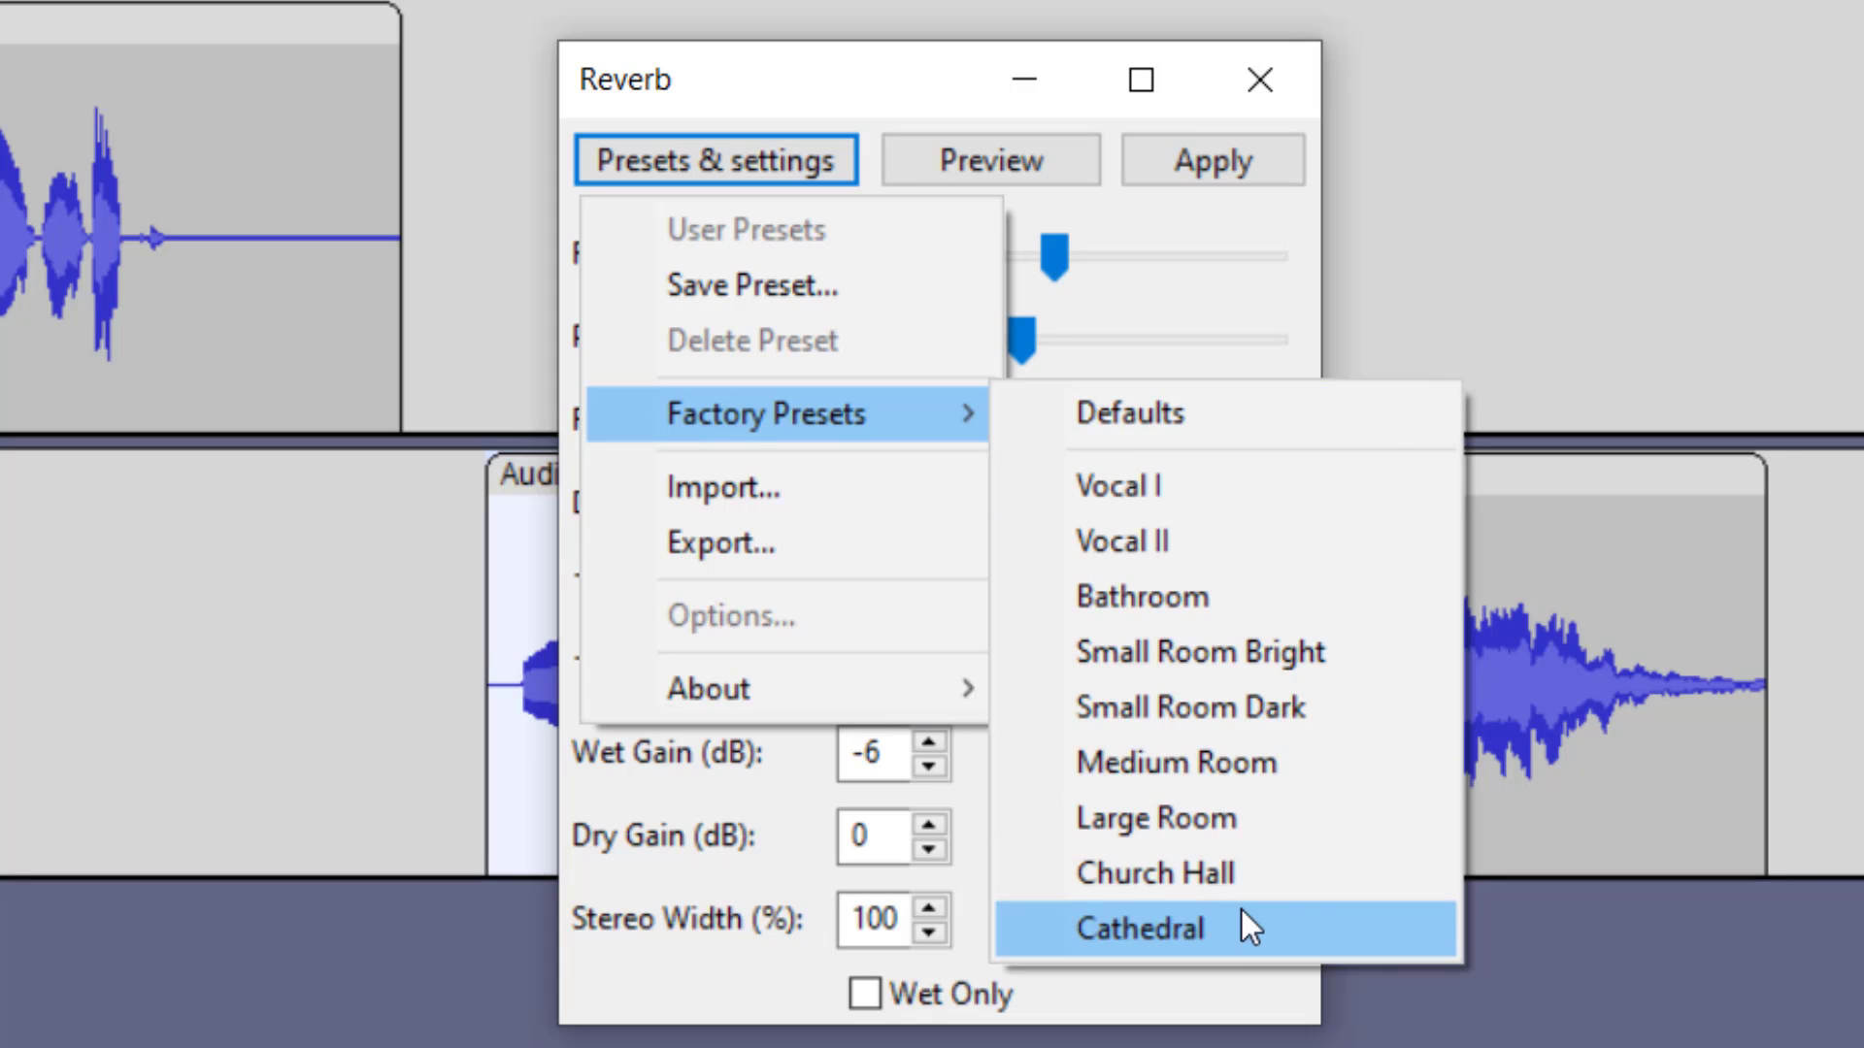
pyautogui.click(1243, 910)
pyautogui.click(941, 156)
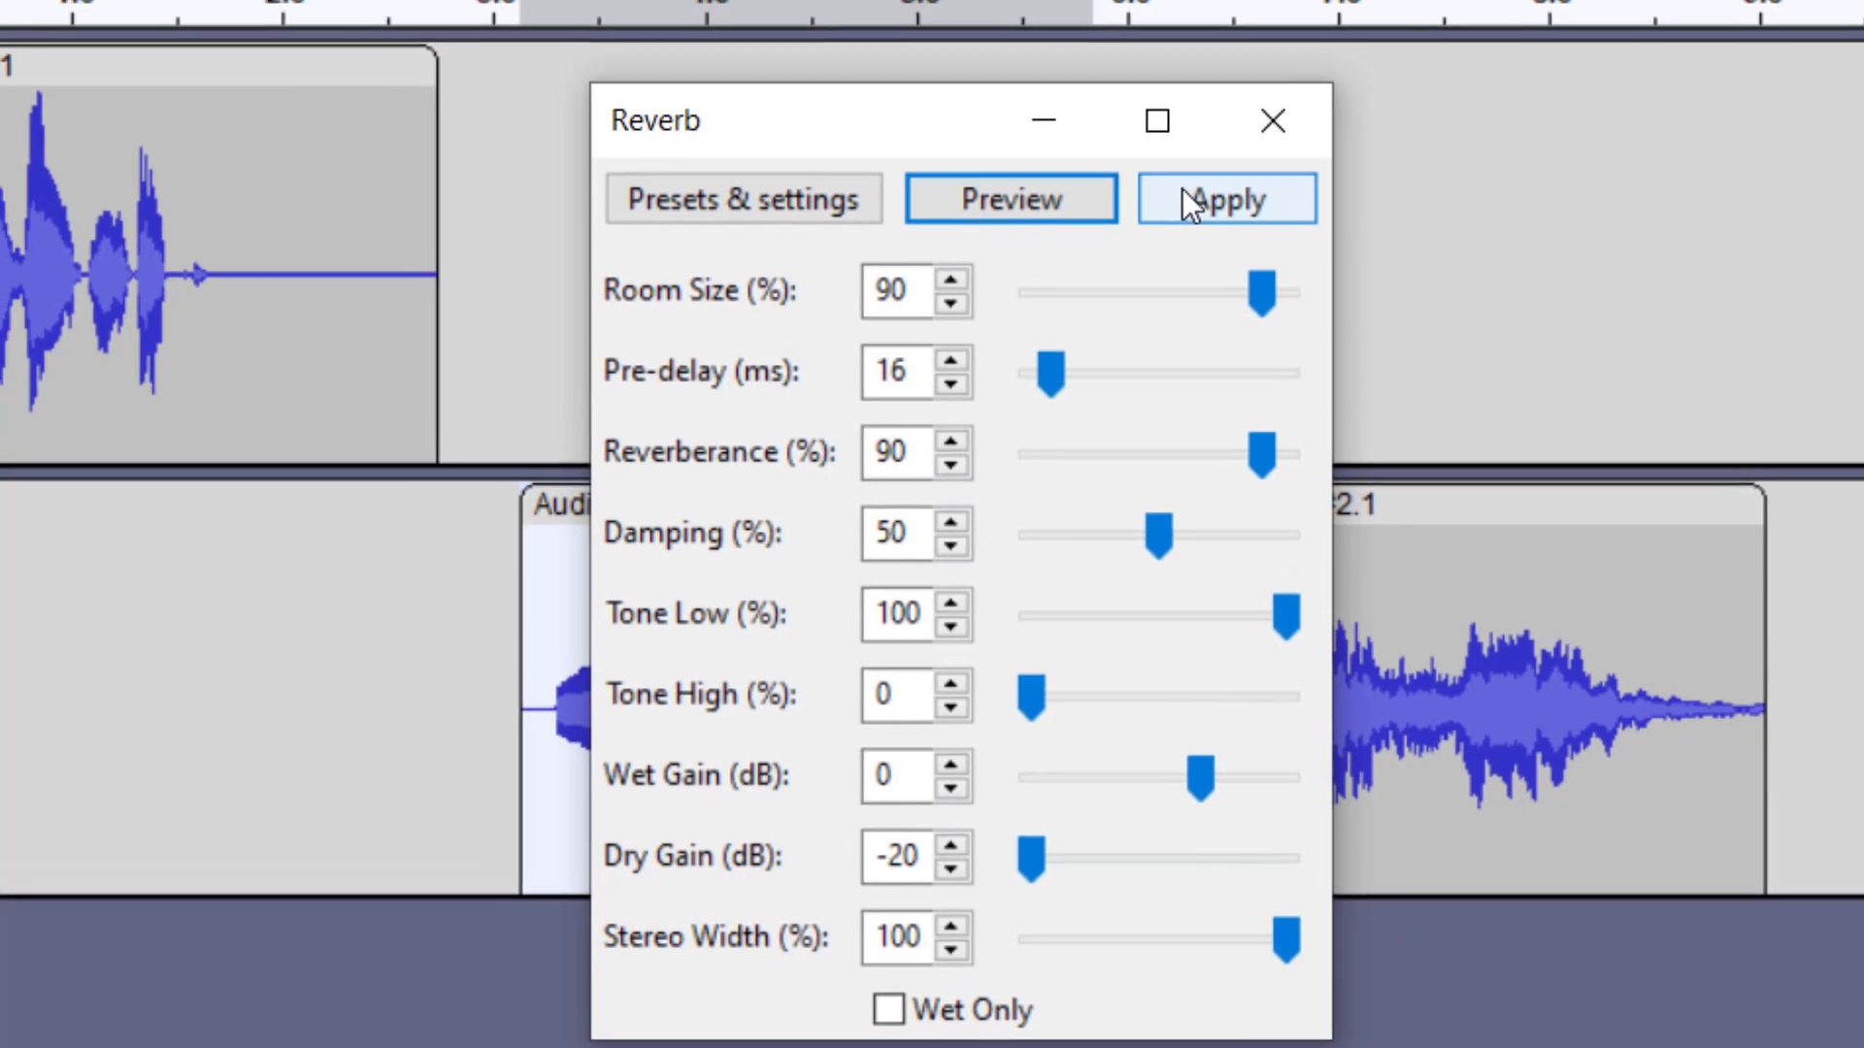
pyautogui.click(1184, 194)
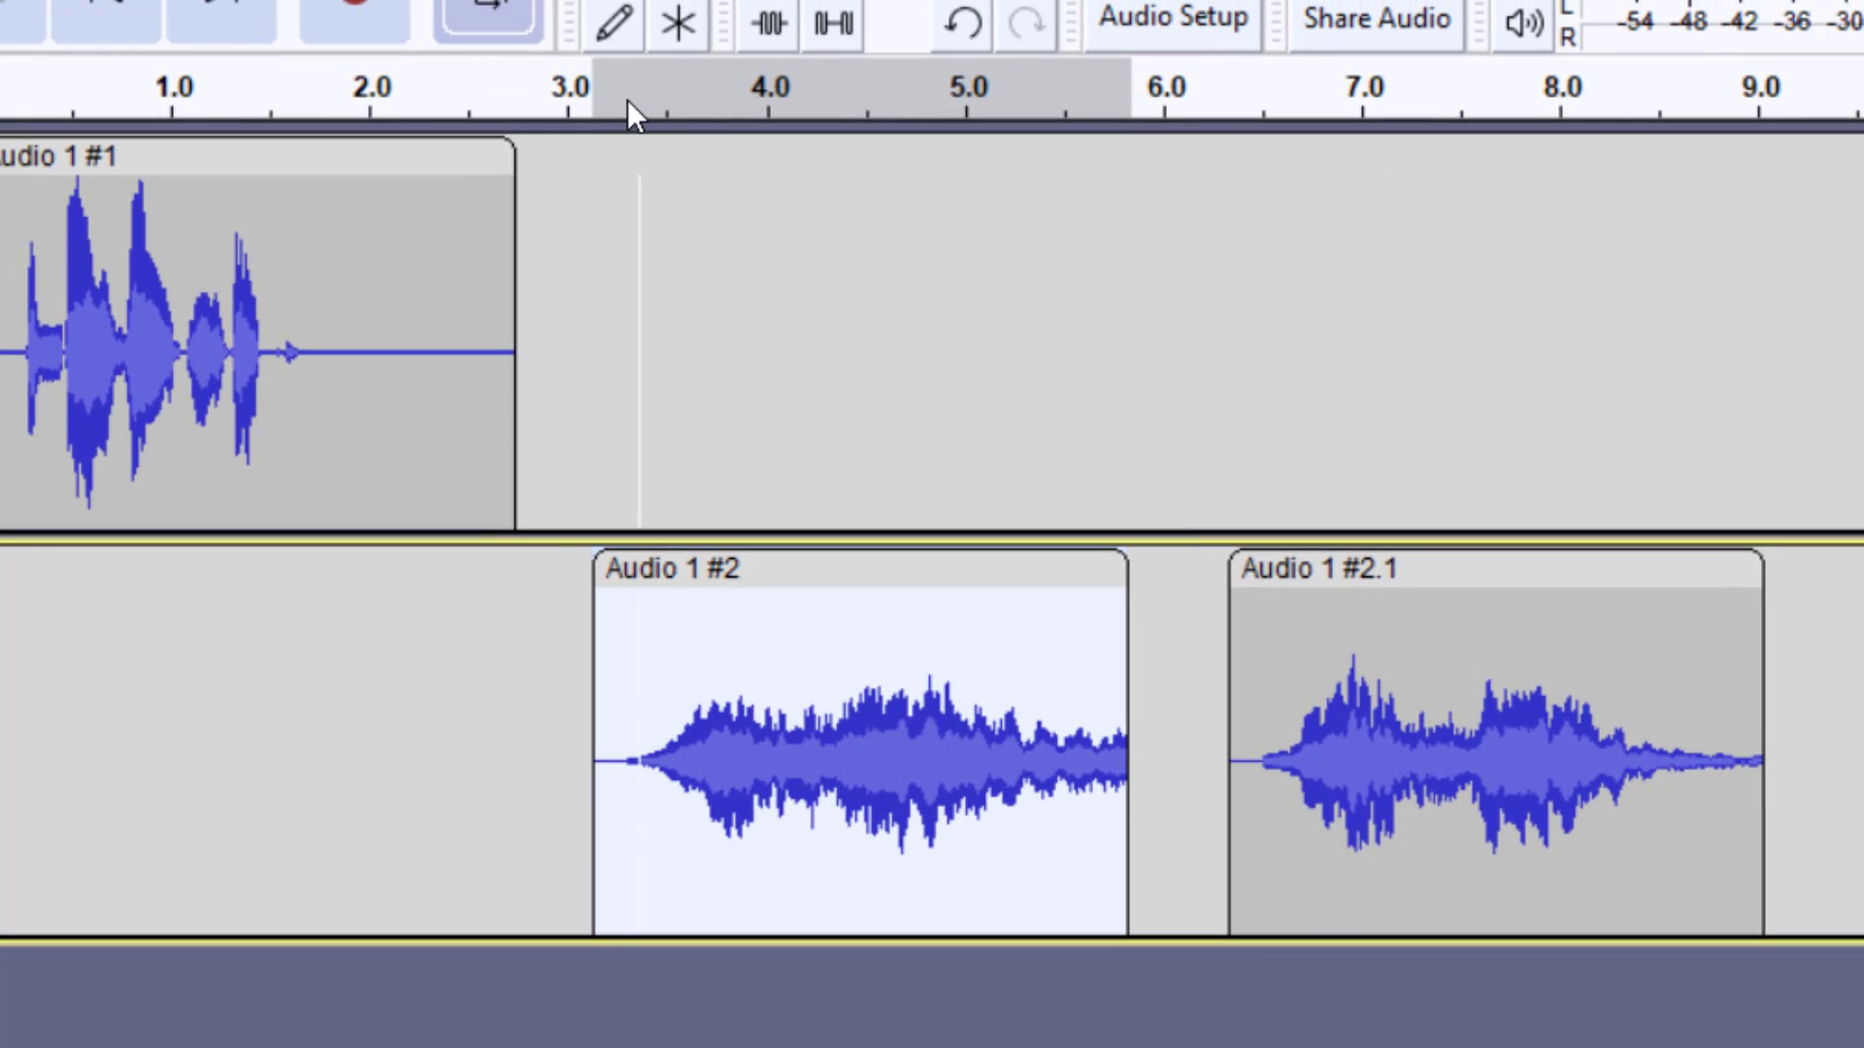
# Play back the processed Audio 1 #2 clip from about 3.3 s and undo its reverb.
pyautogui.click(624, 97)
pyautogui.hotkey('ctrl', 'z')
pyautogui.hotkey('ctrl', 'z')
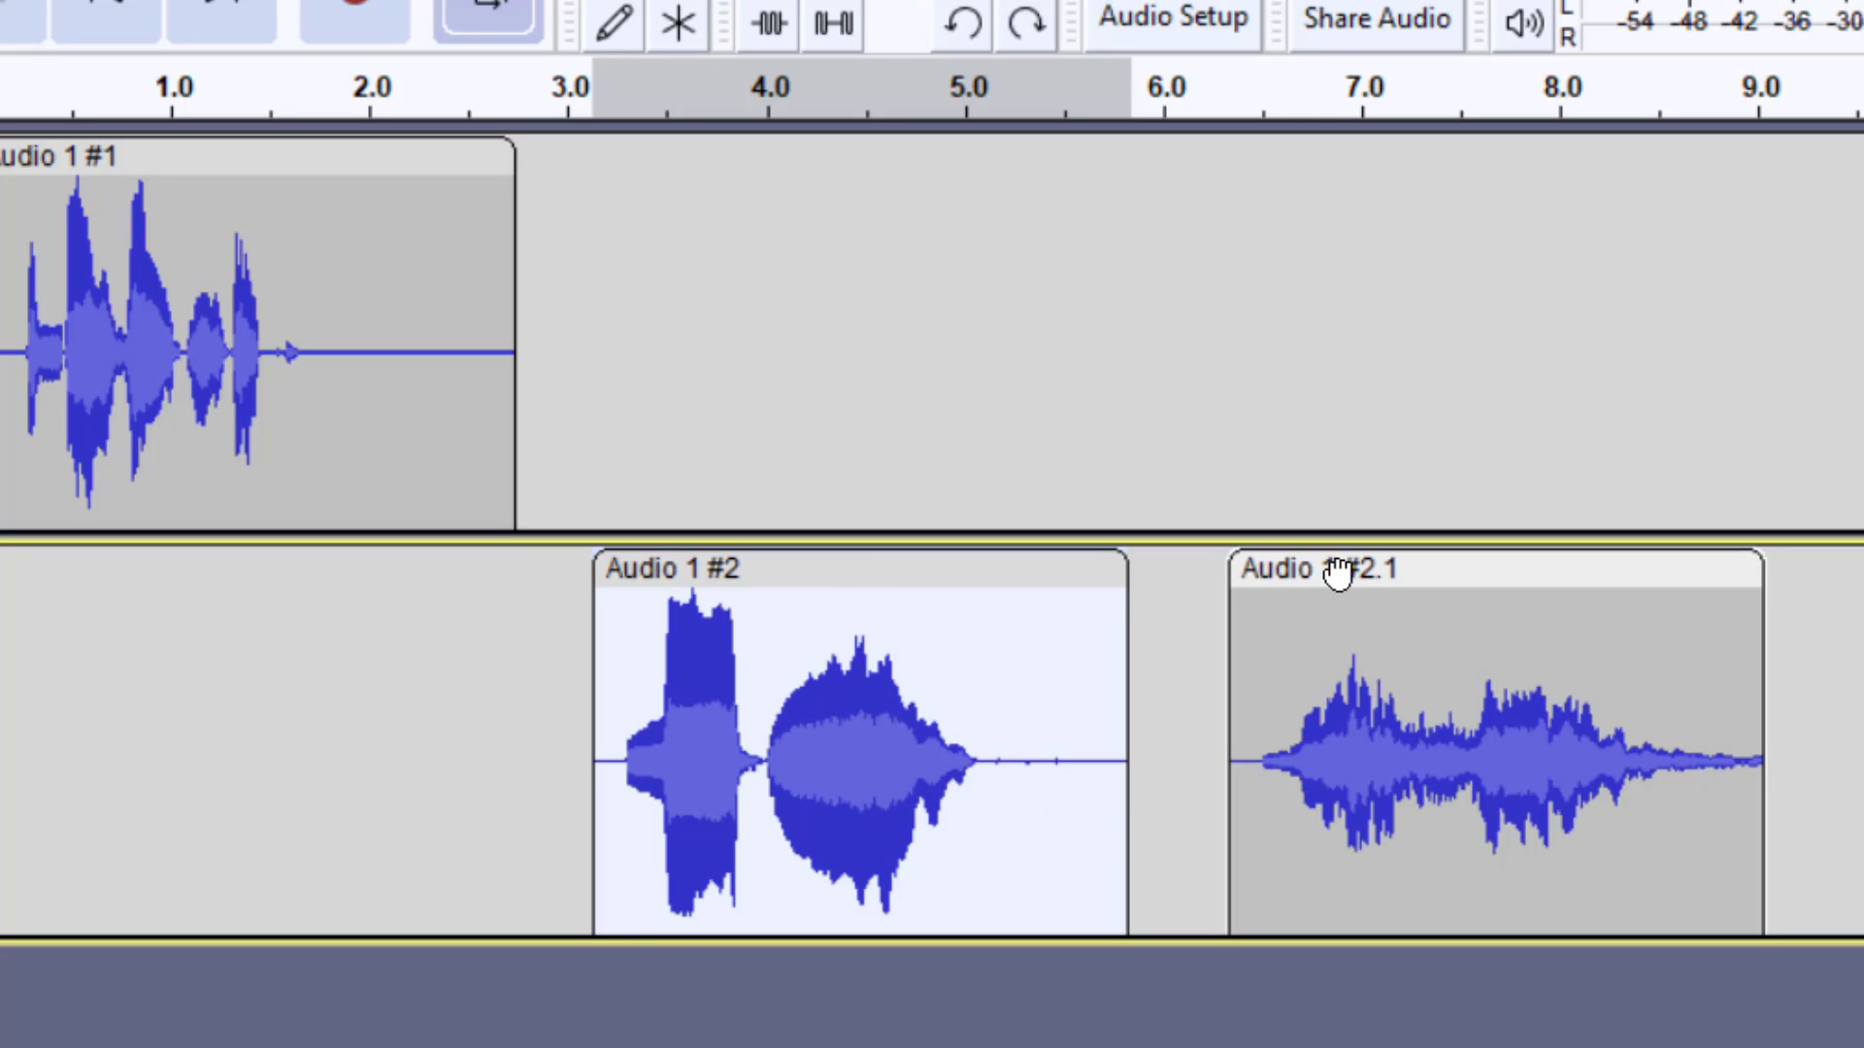
# Move the Audio 1 #2.1 clip to start at about 8.9 s and generate 2.601 s of silence from about 5.4 s, over the Audio 1 #2 clip's end.
pyautogui.moveTo(1338, 576); pyautogui.dragTo(1840, 577)
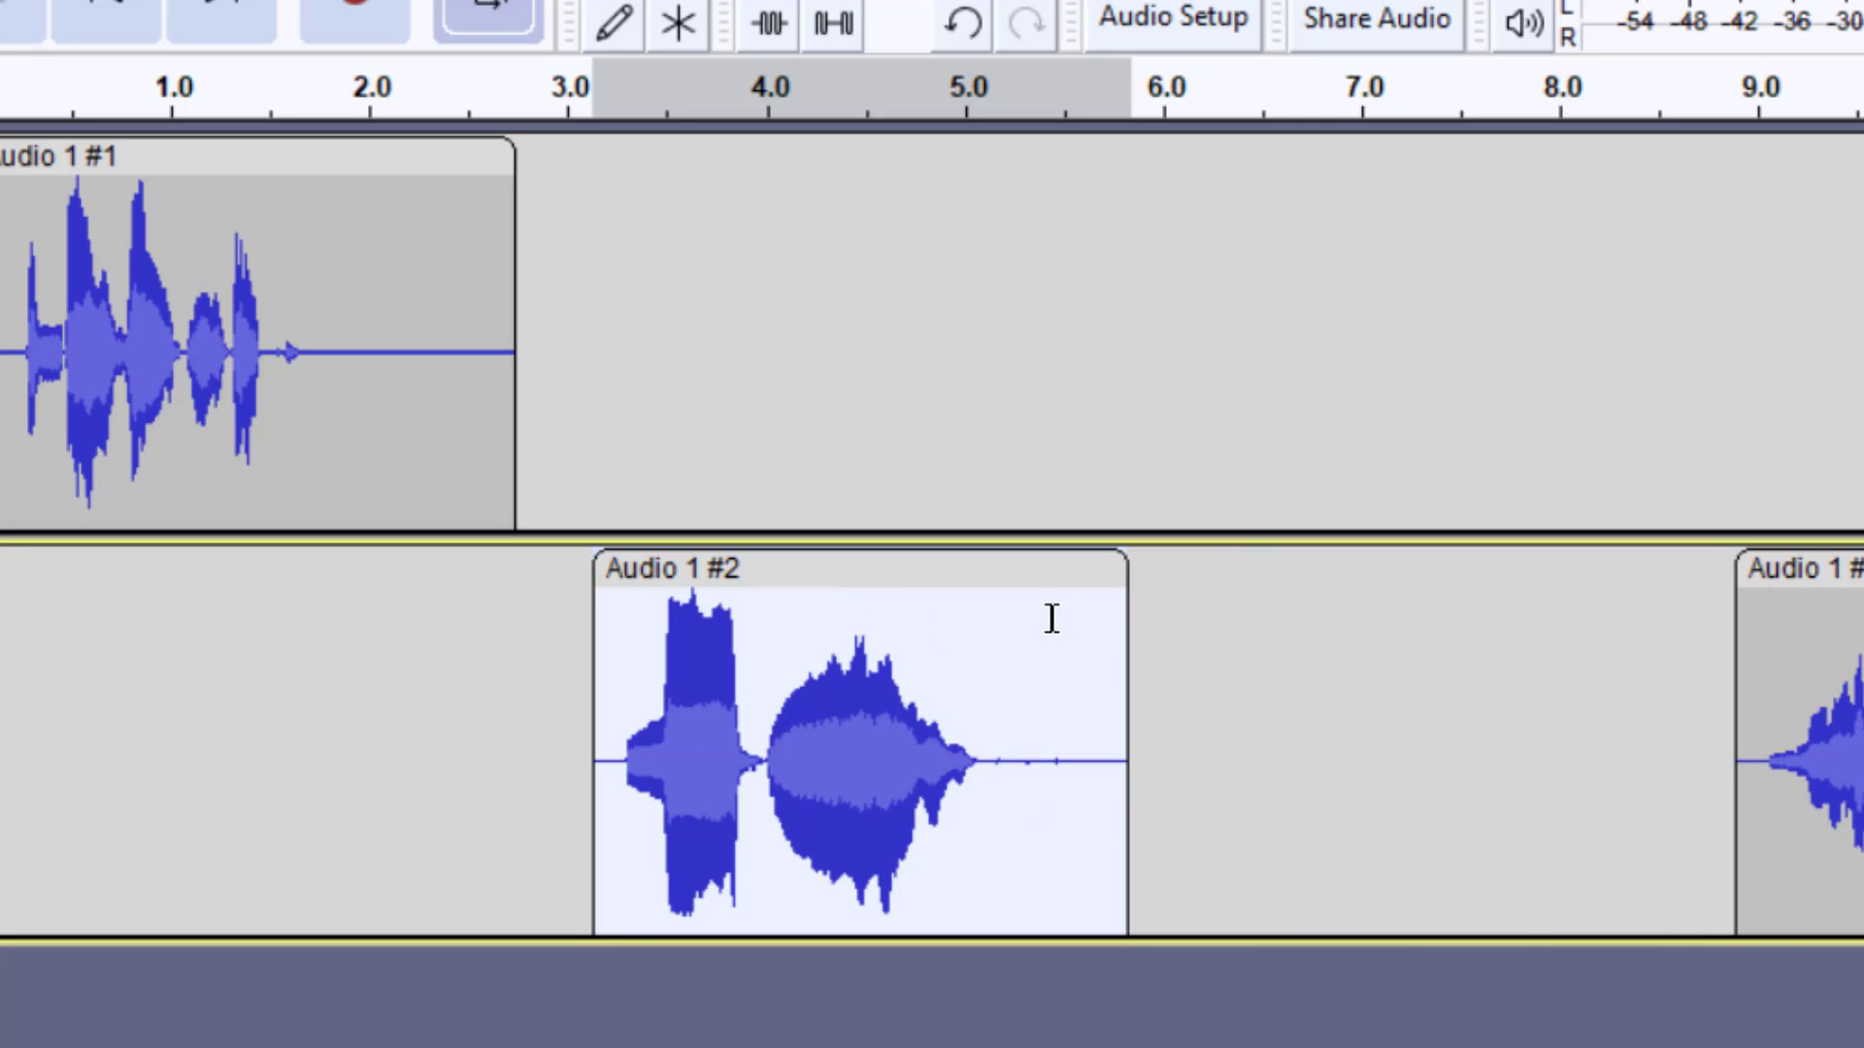
pyautogui.moveTo(1051, 618); pyautogui.dragTo(1556, 646)
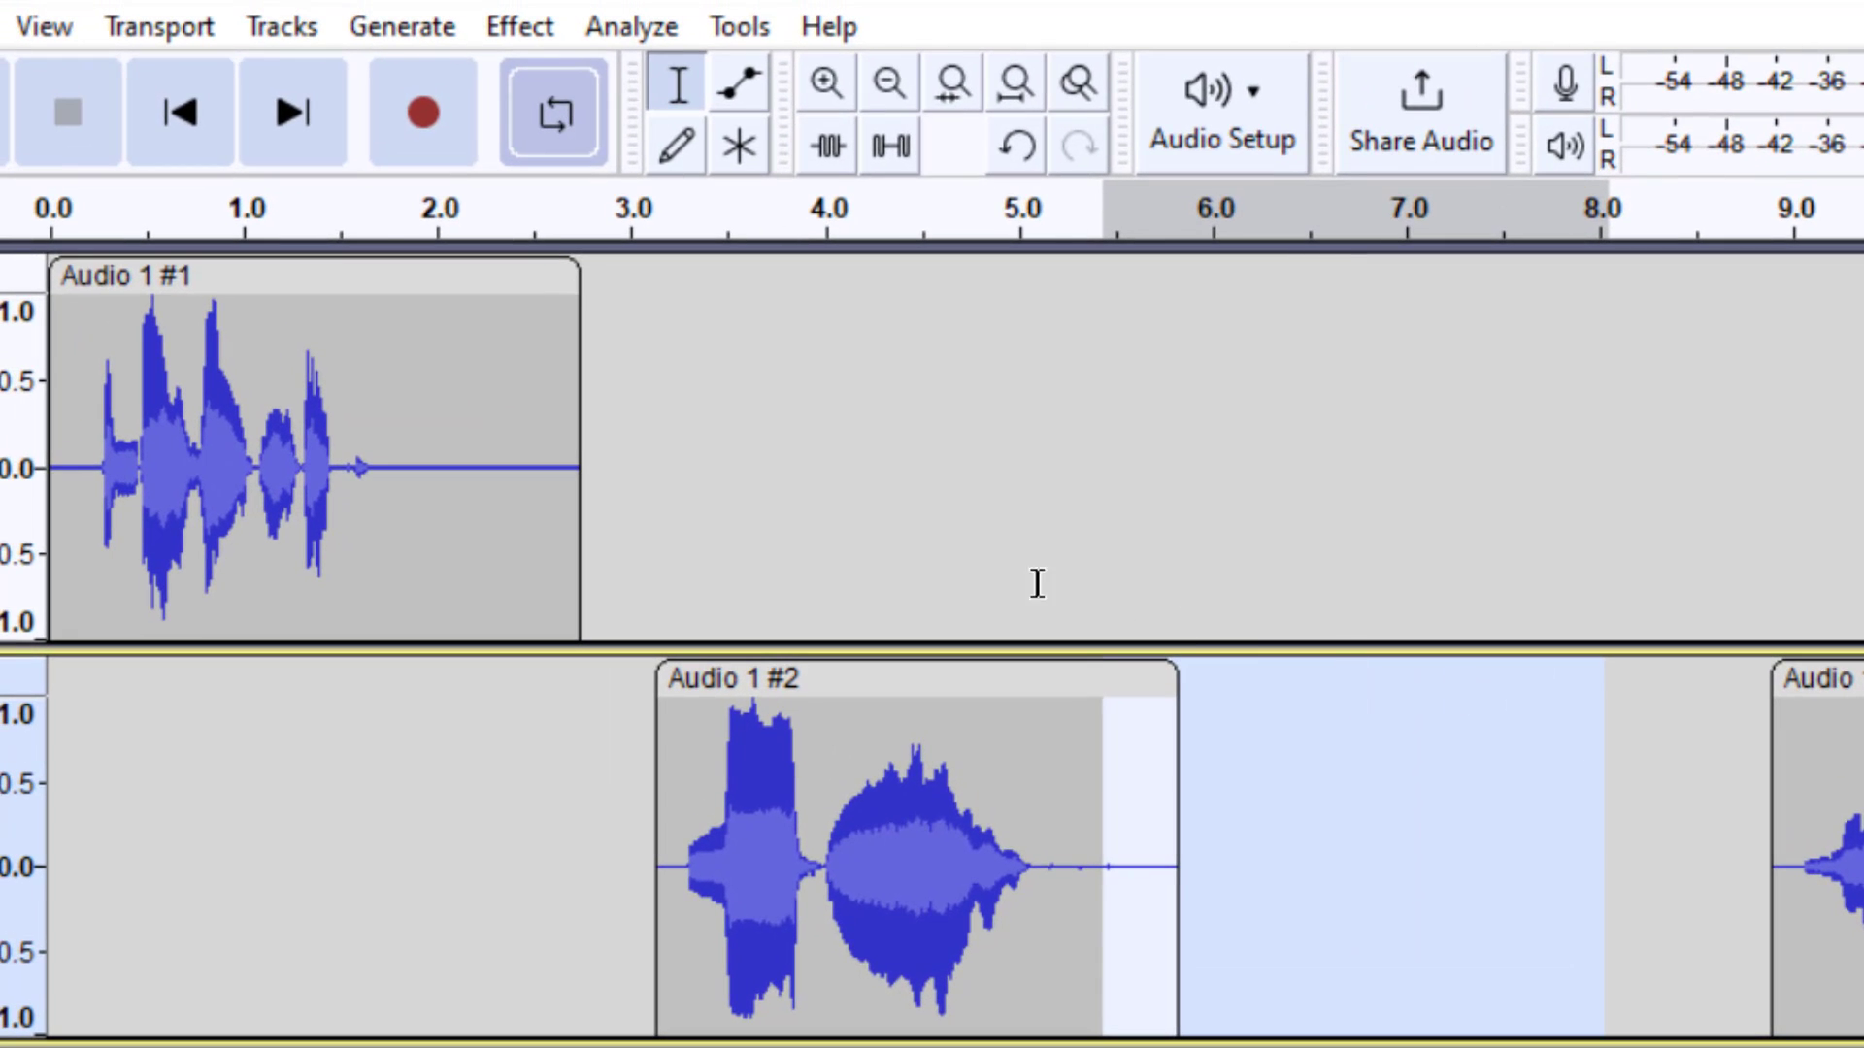
pyautogui.click(396, 29)
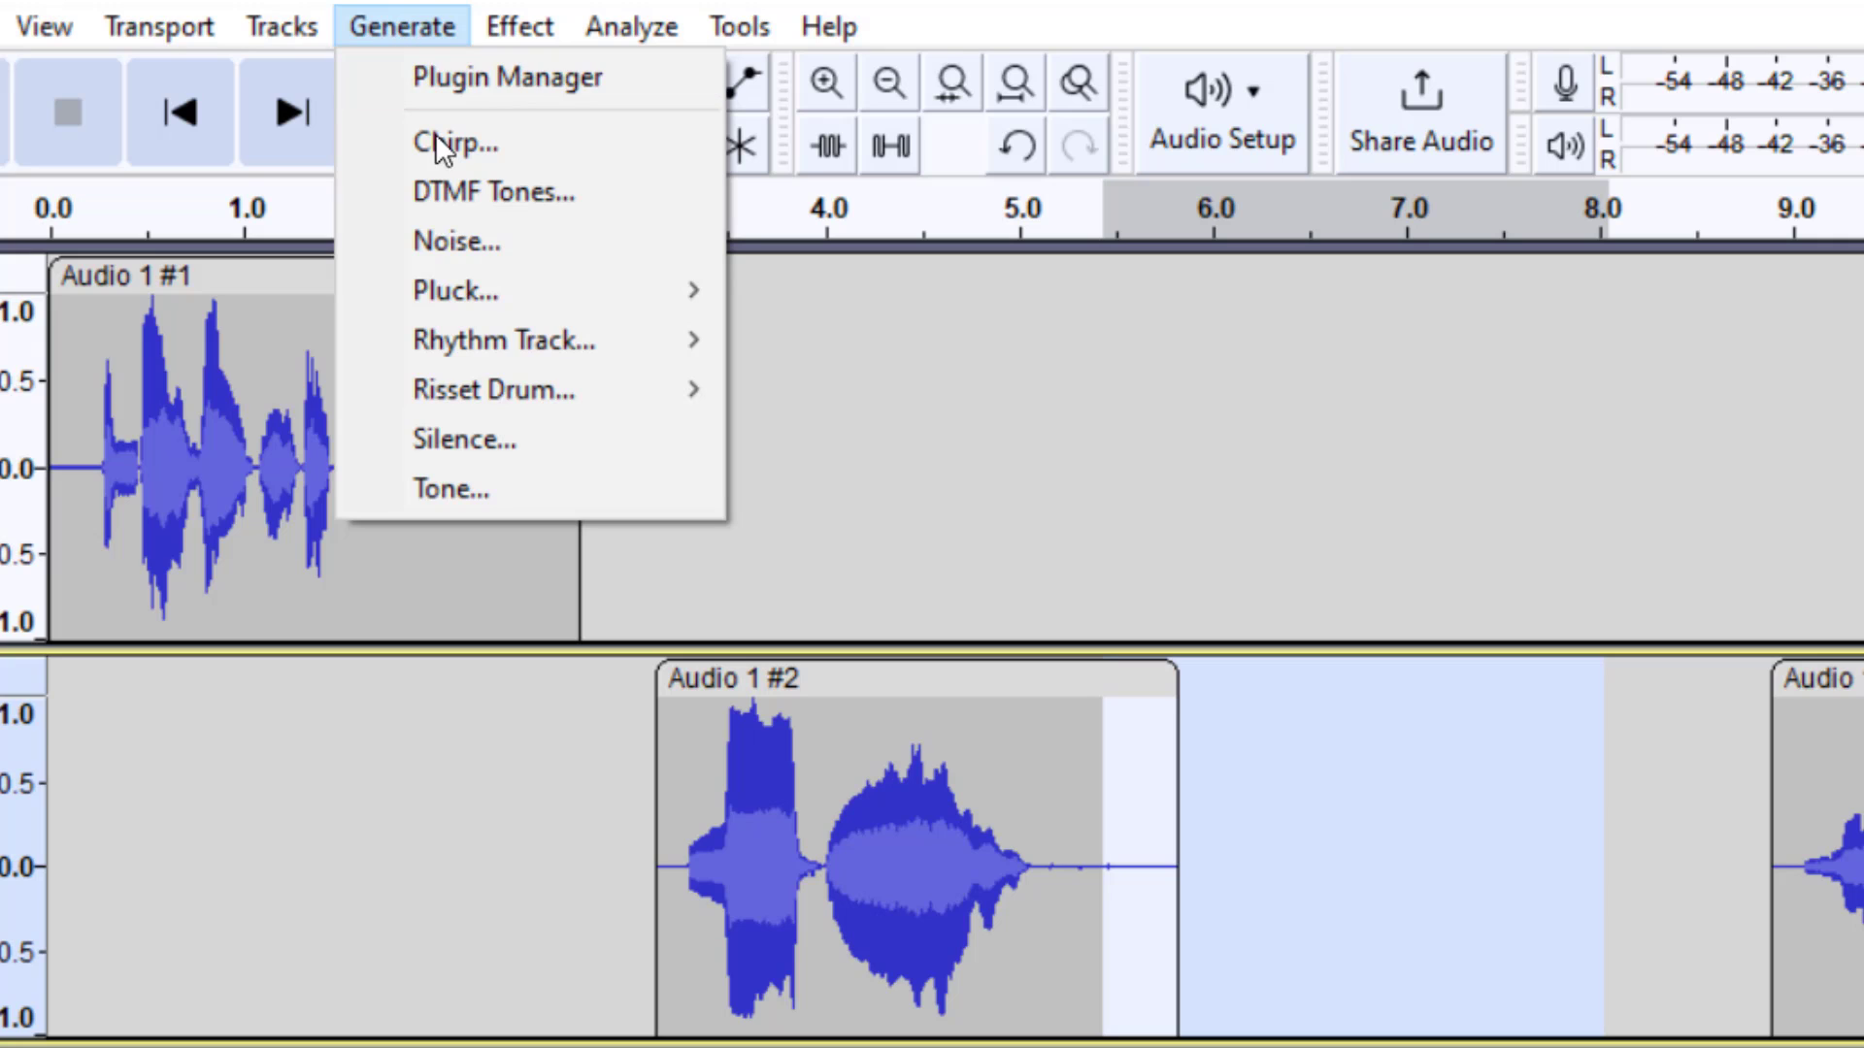
pyautogui.click(513, 447)
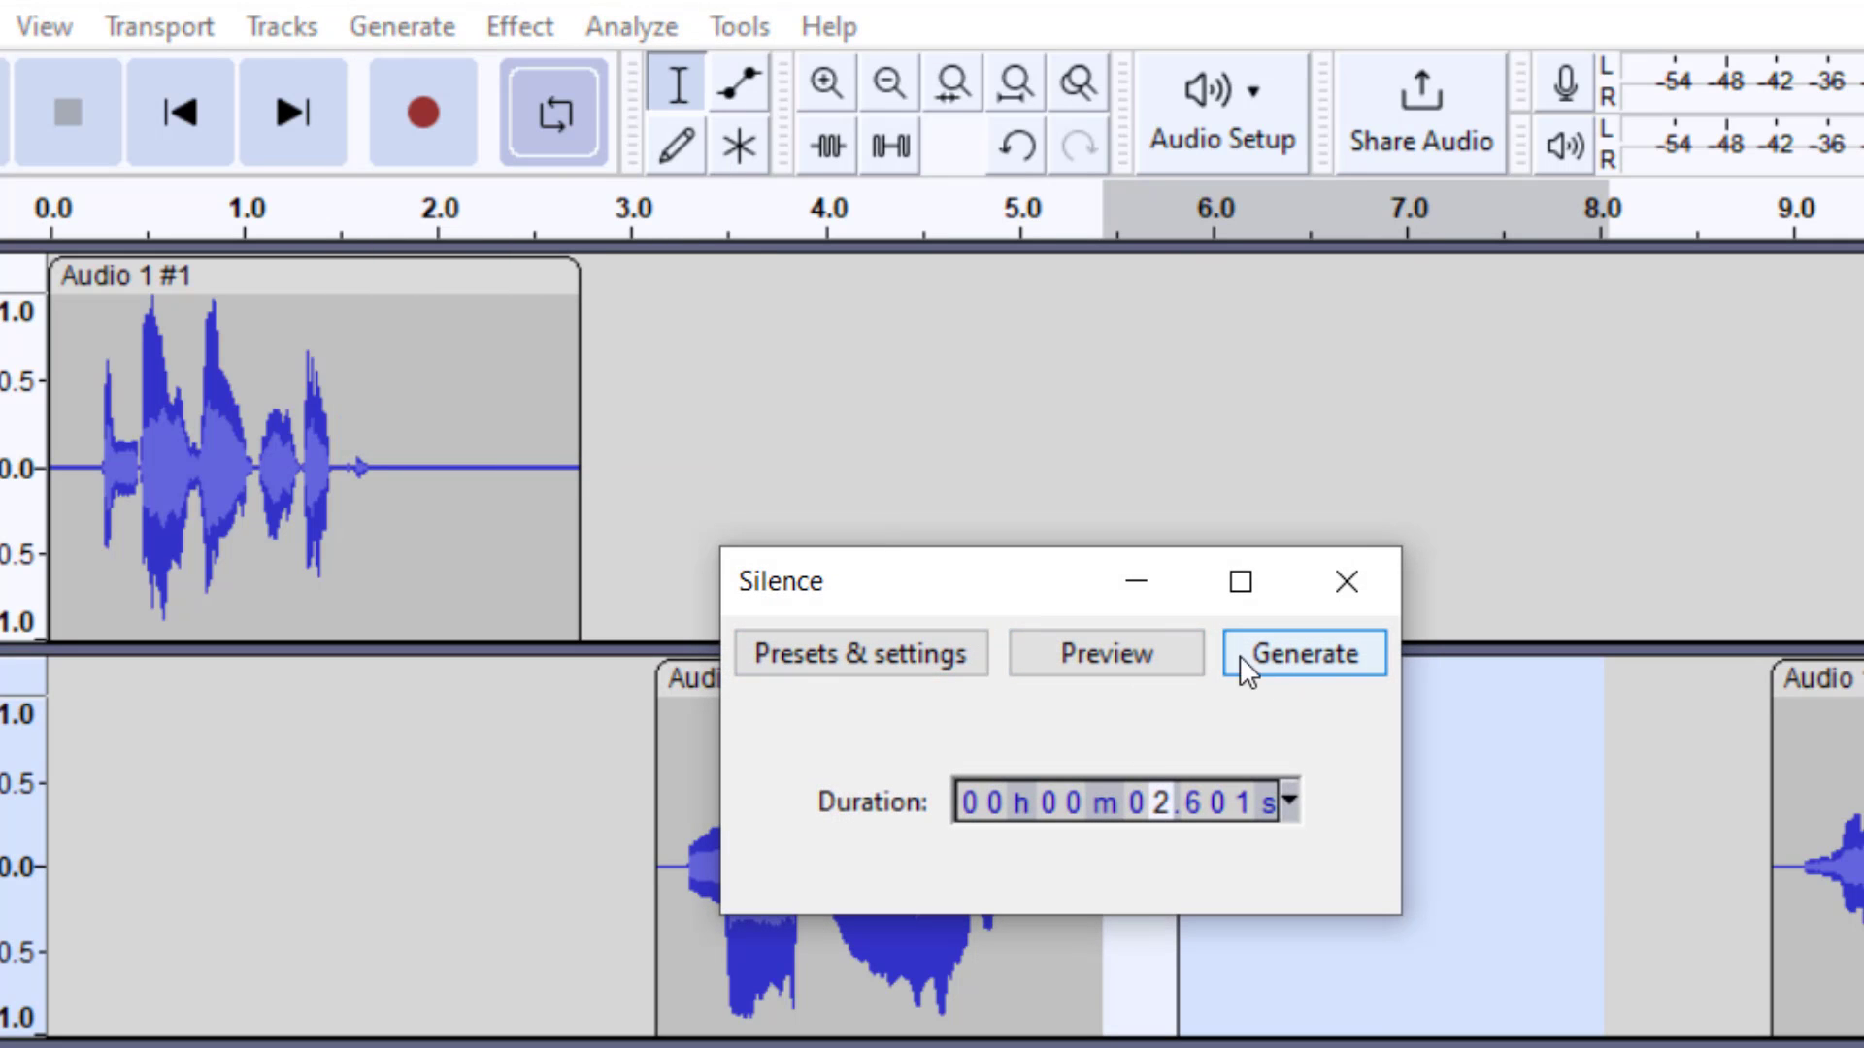
pyautogui.click(1272, 656)
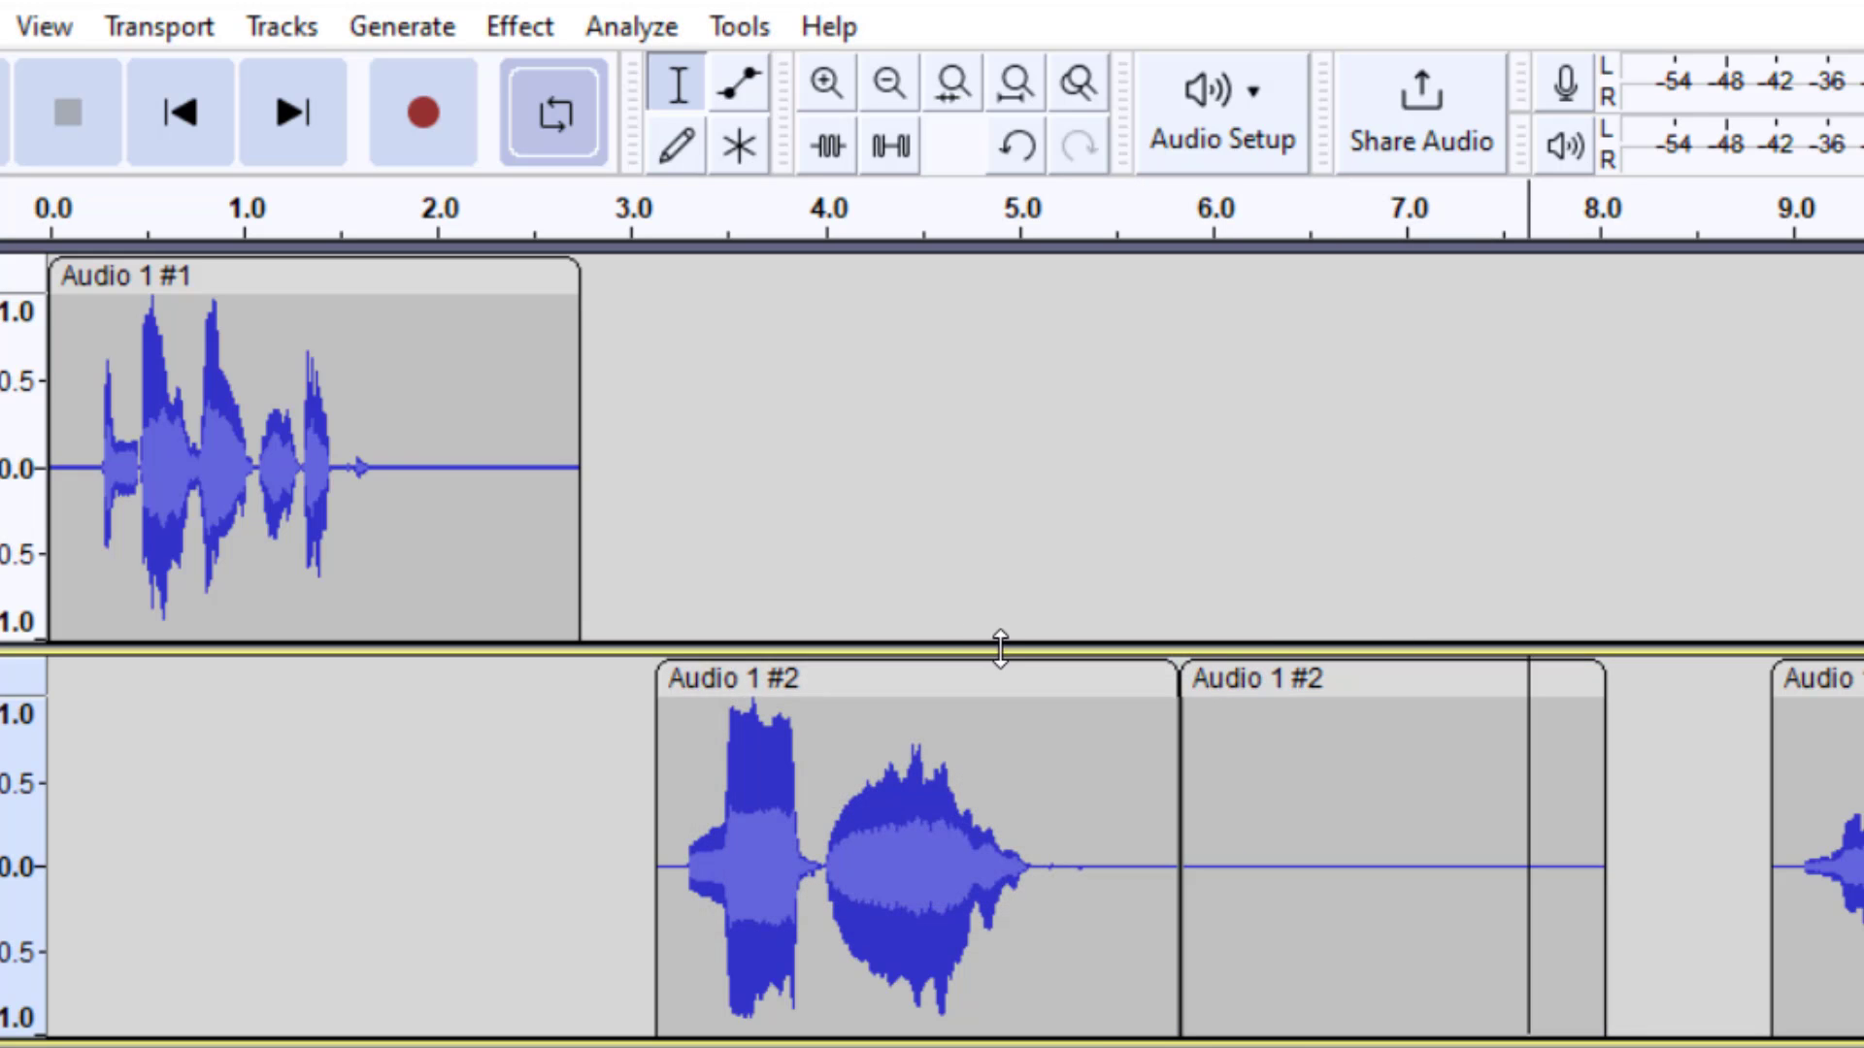
# Join the Audio 1 #2 vocal clip and the adjacent silence clip into a single clip.
pyautogui.moveTo(1594, 762); pyautogui.dragTo(863, 788)
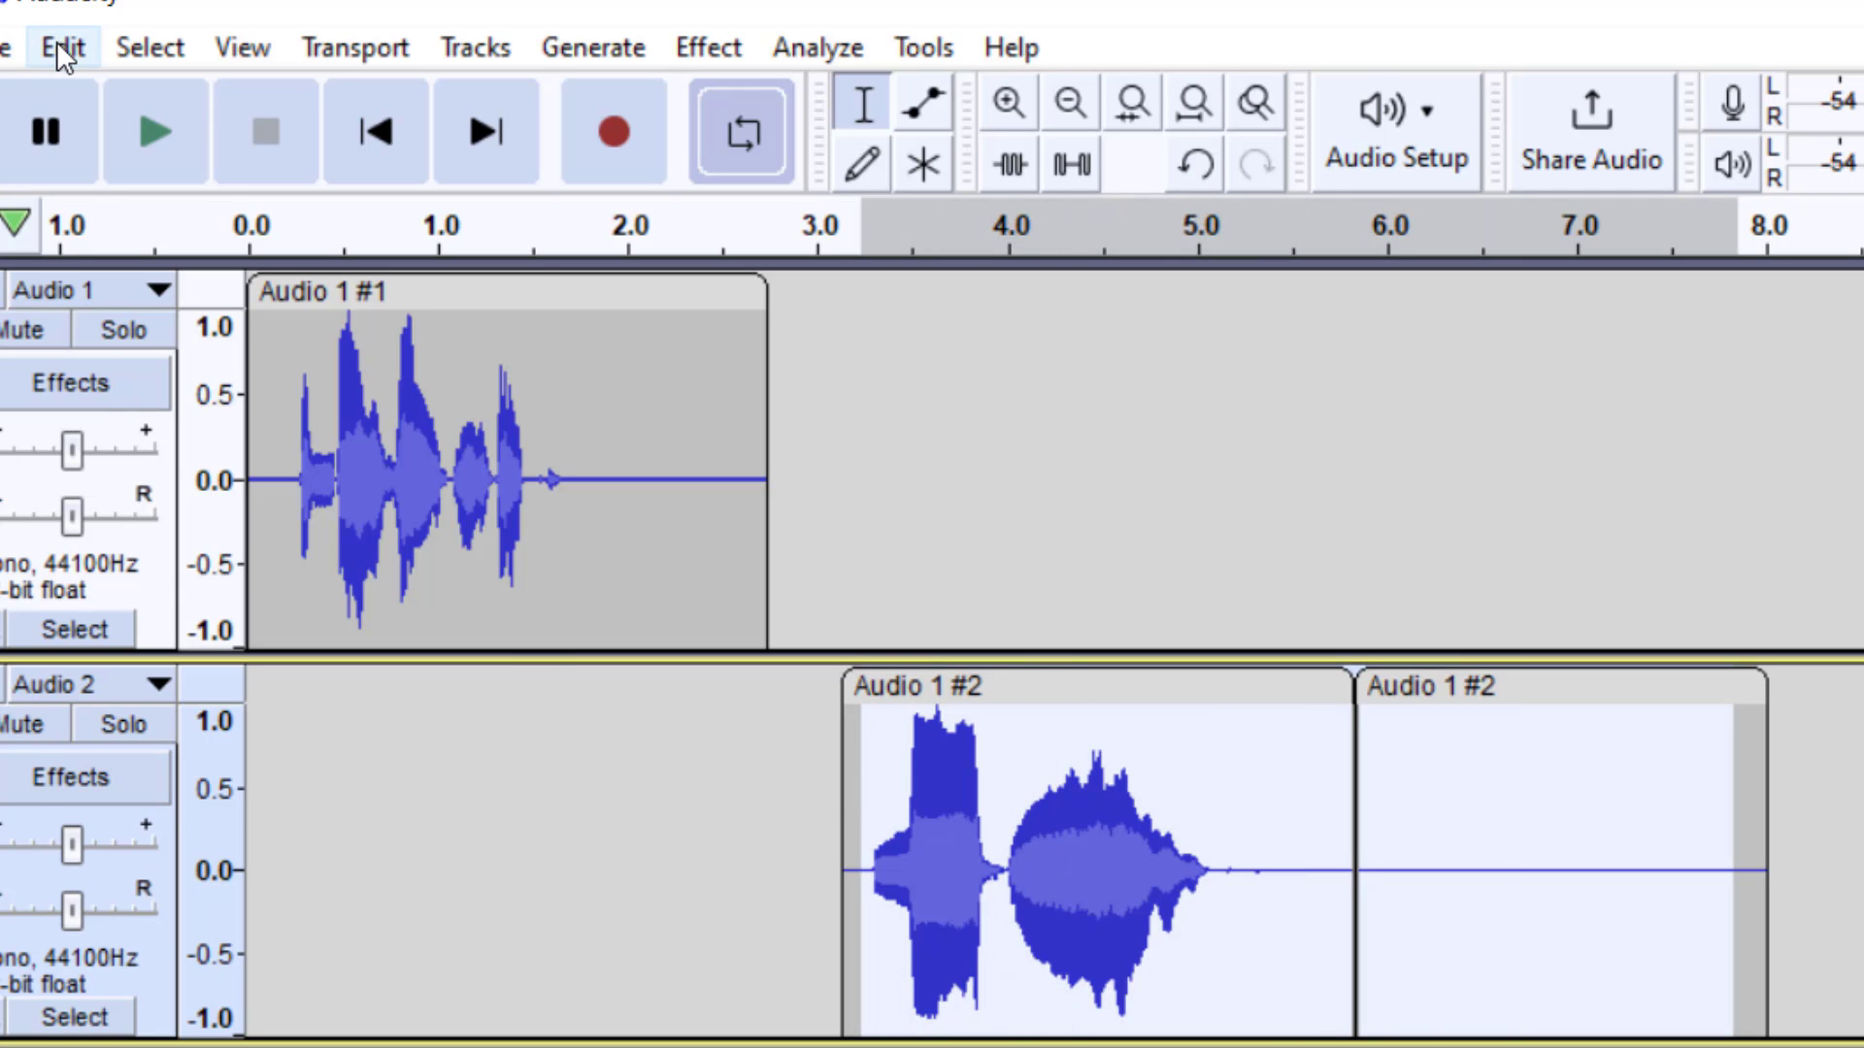
pyautogui.click(58, 45)
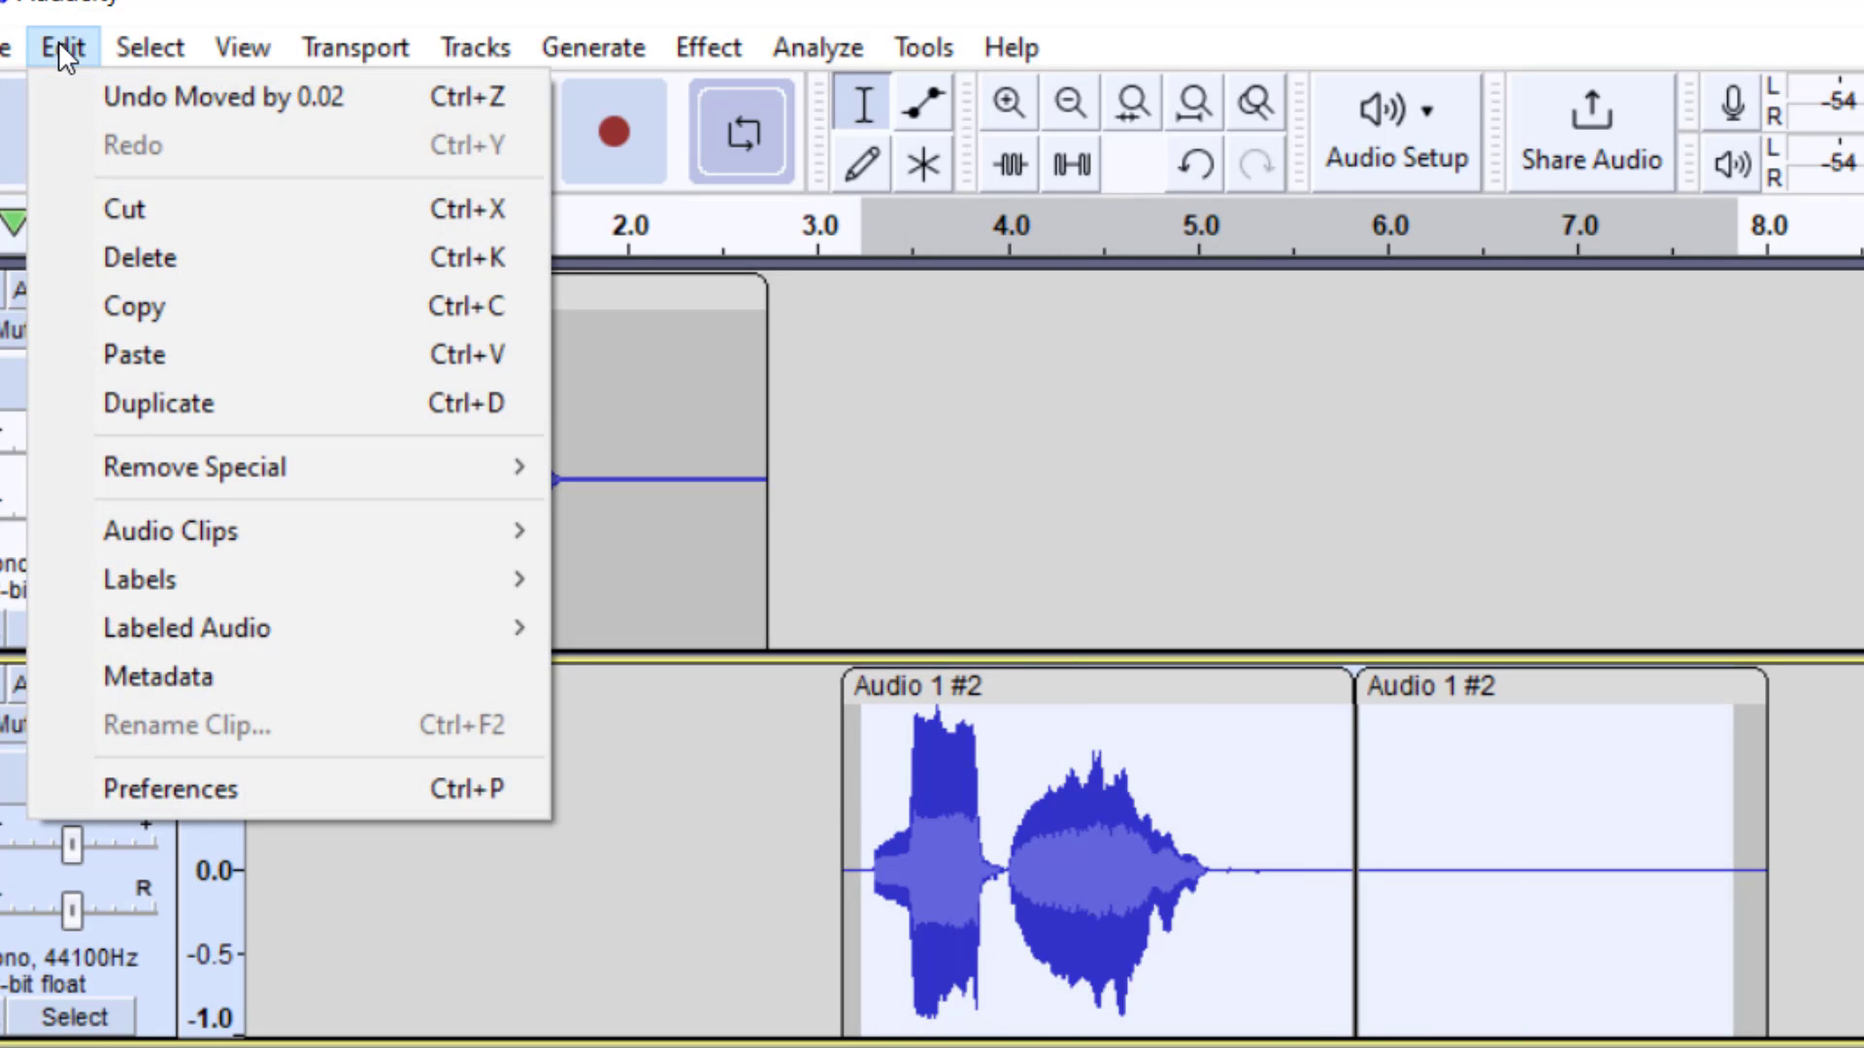
pyautogui.moveTo(214, 529)
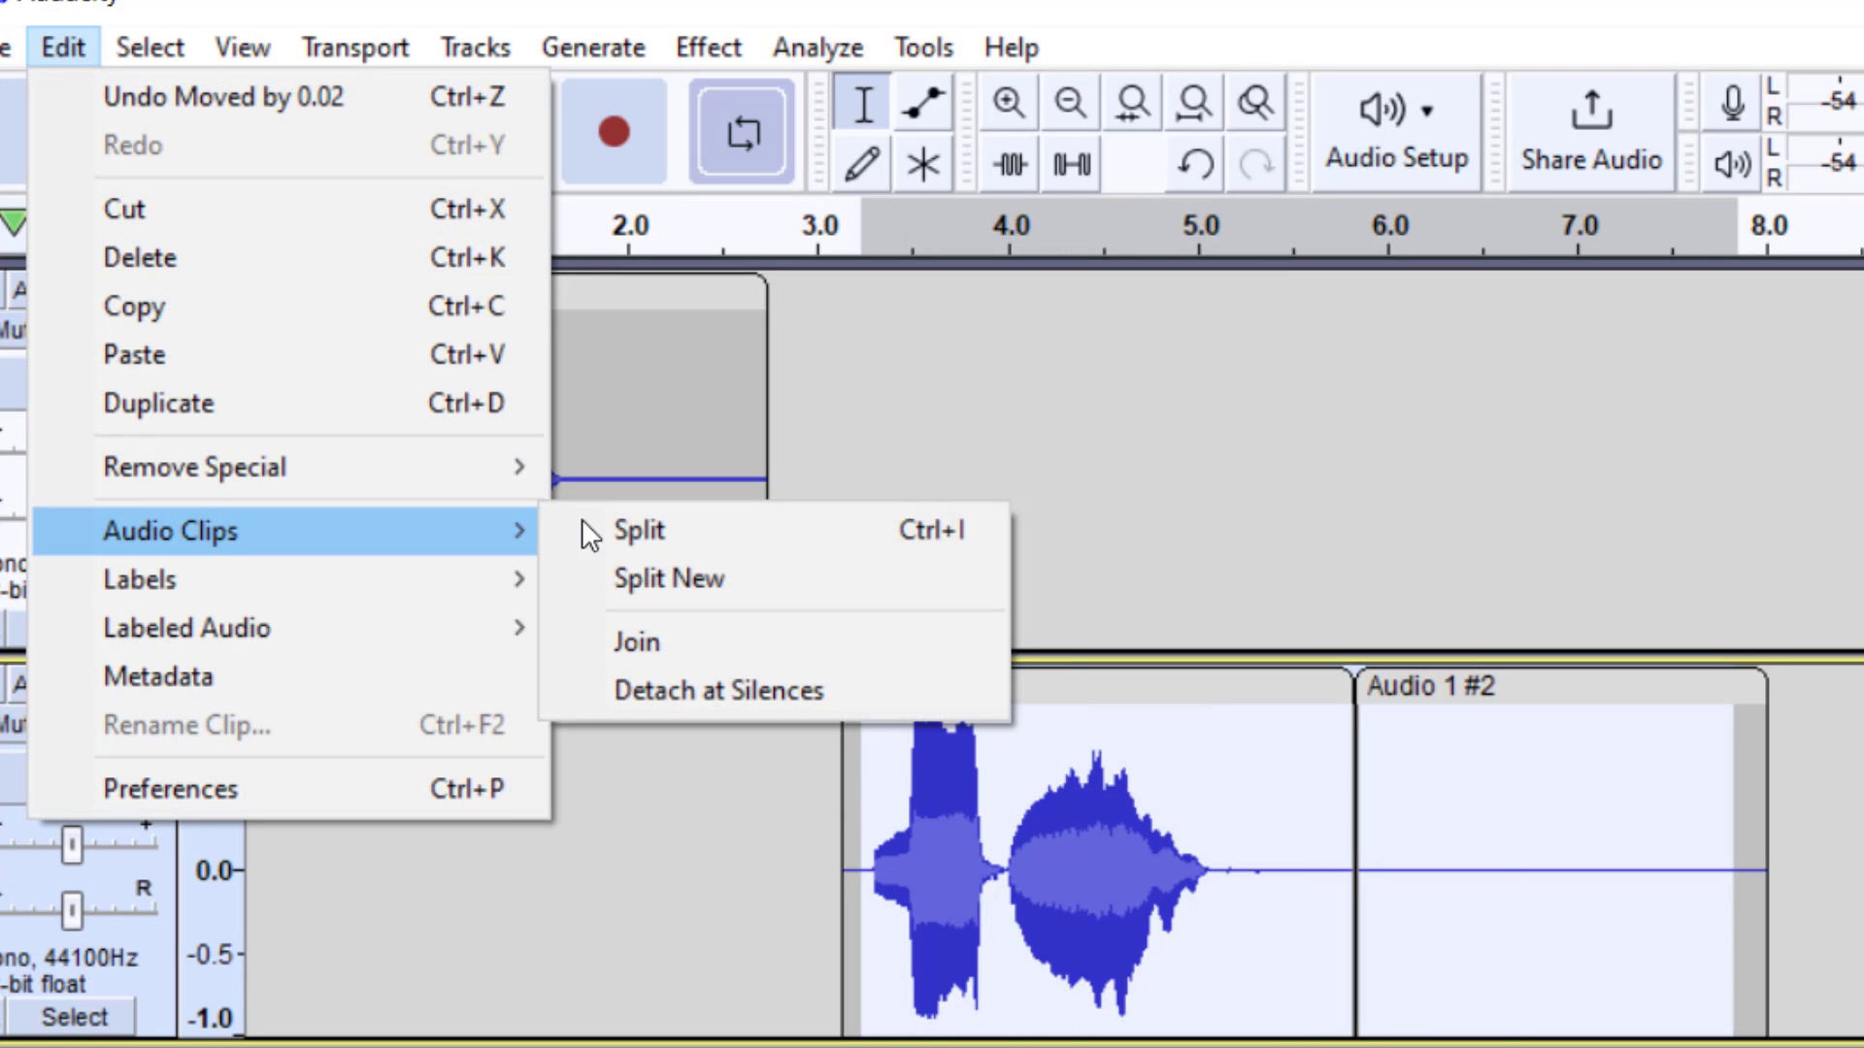
pyautogui.click(761, 631)
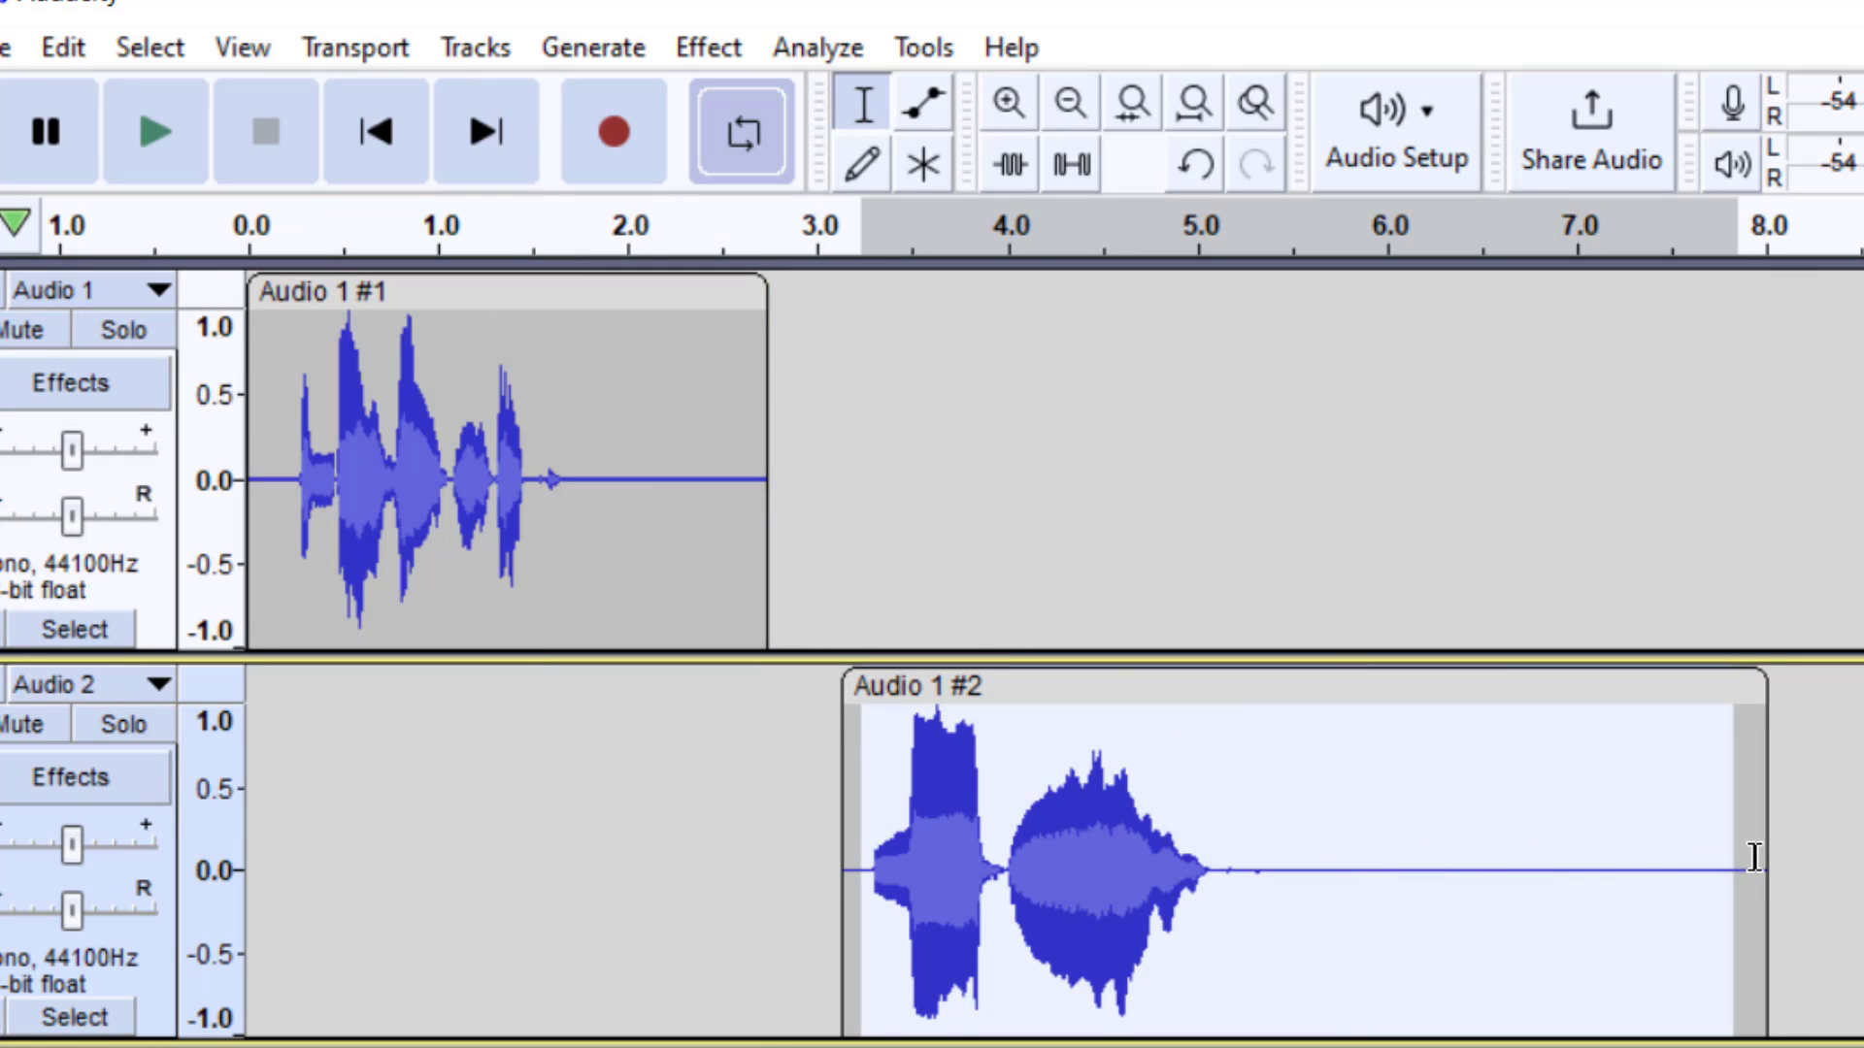
# Apply the Reverb effect with the Cathedral factory preset to the whole extended Audio 1 #2 clip.
pyautogui.click(1095, 690)
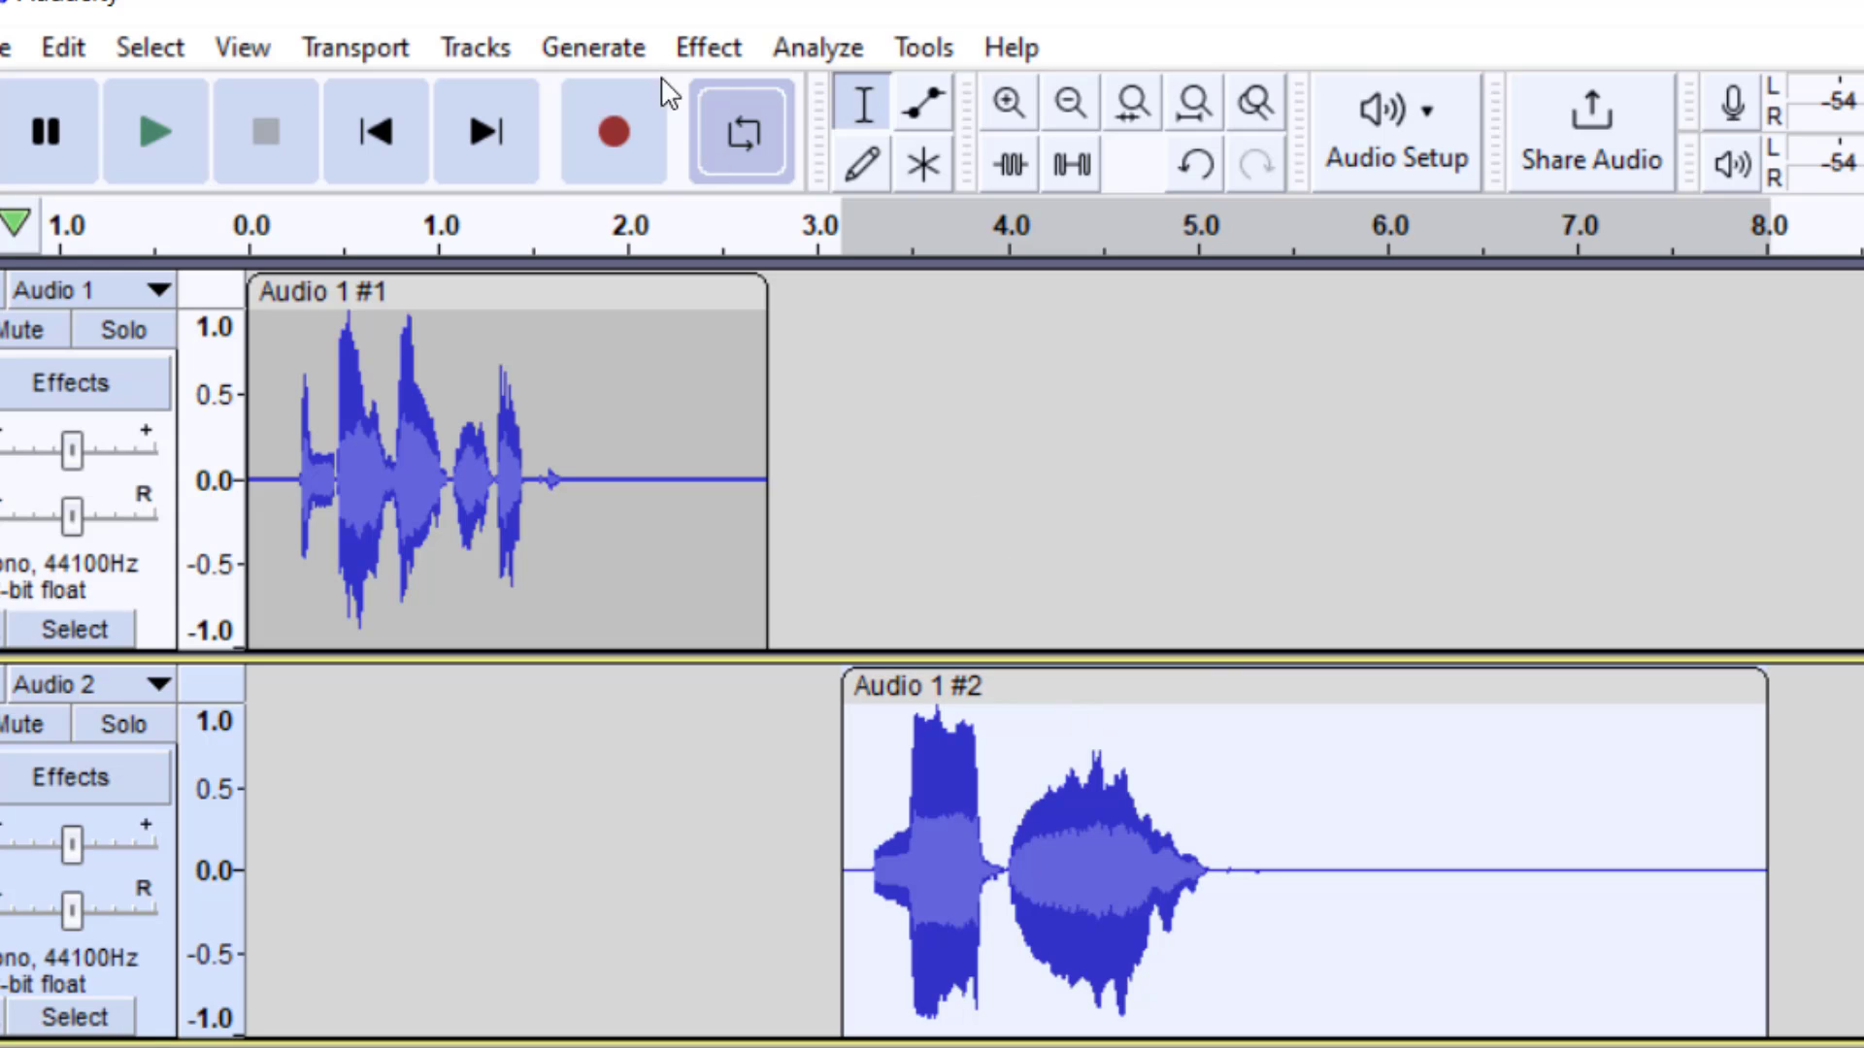
pyautogui.click(680, 51)
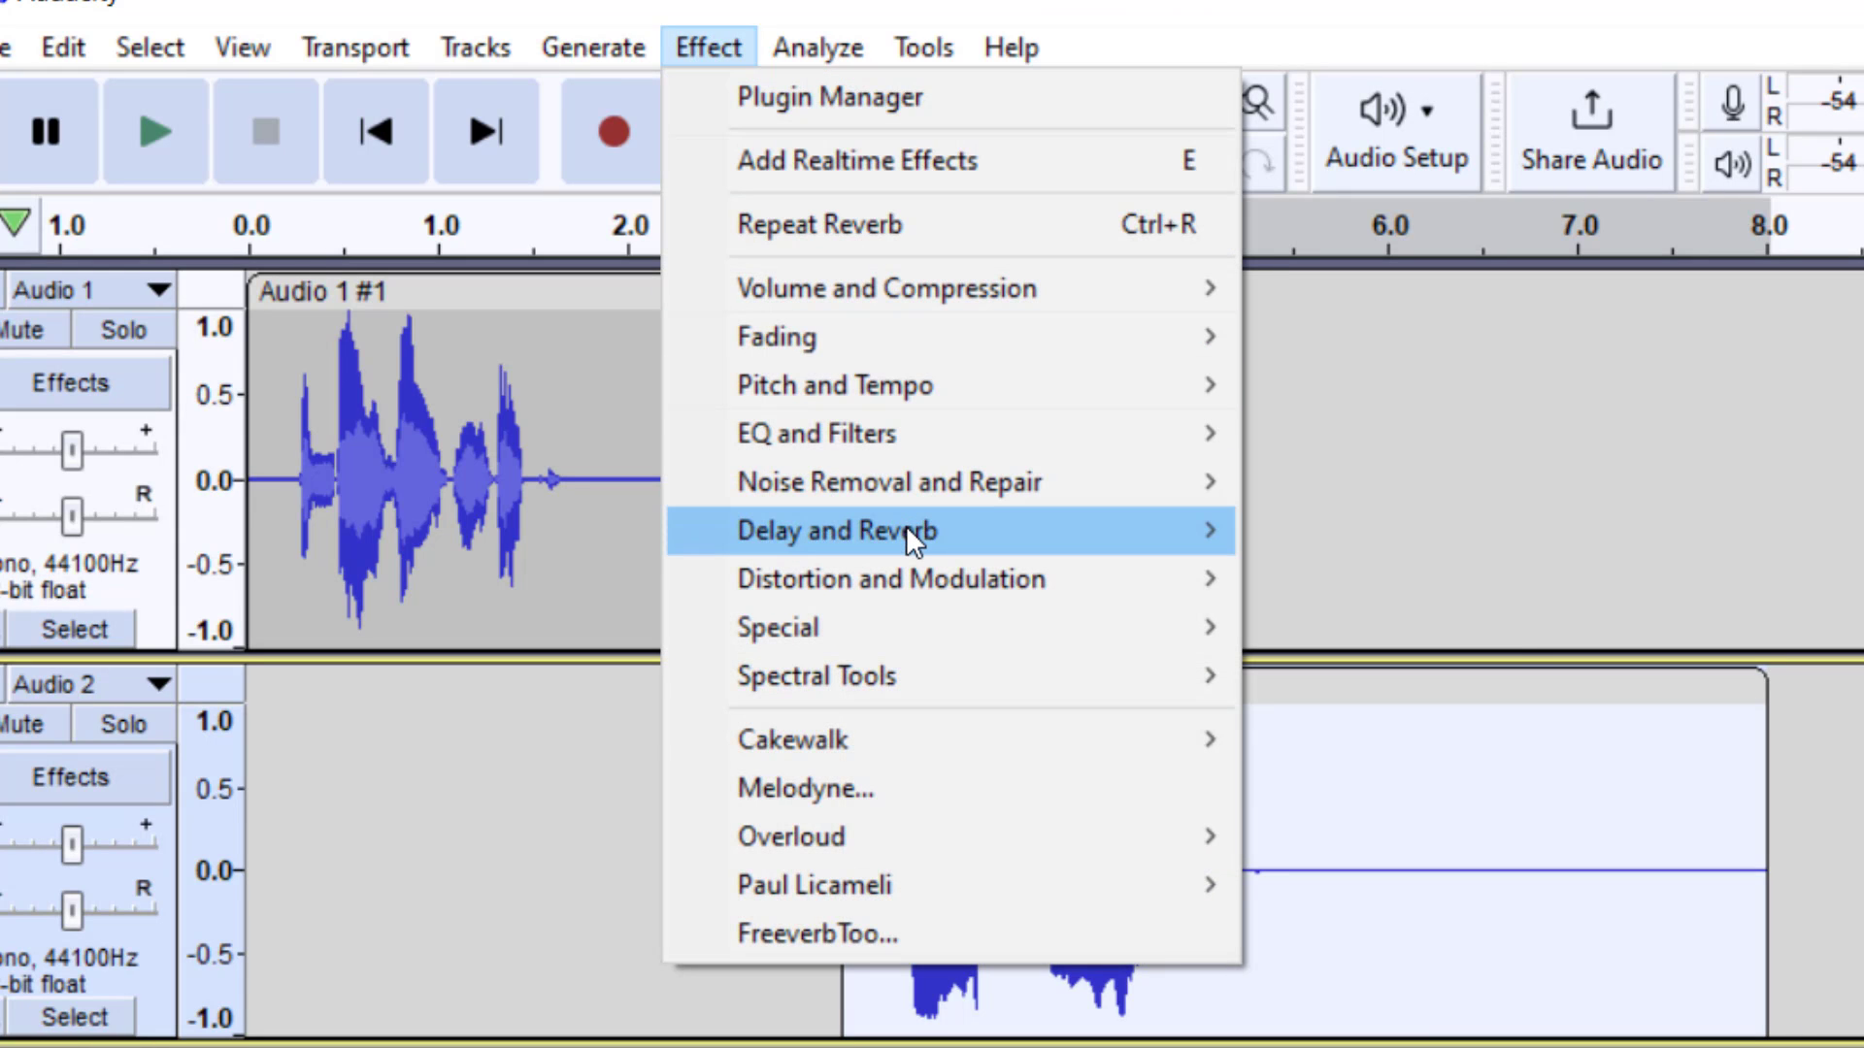
pyautogui.moveTo(908, 534)
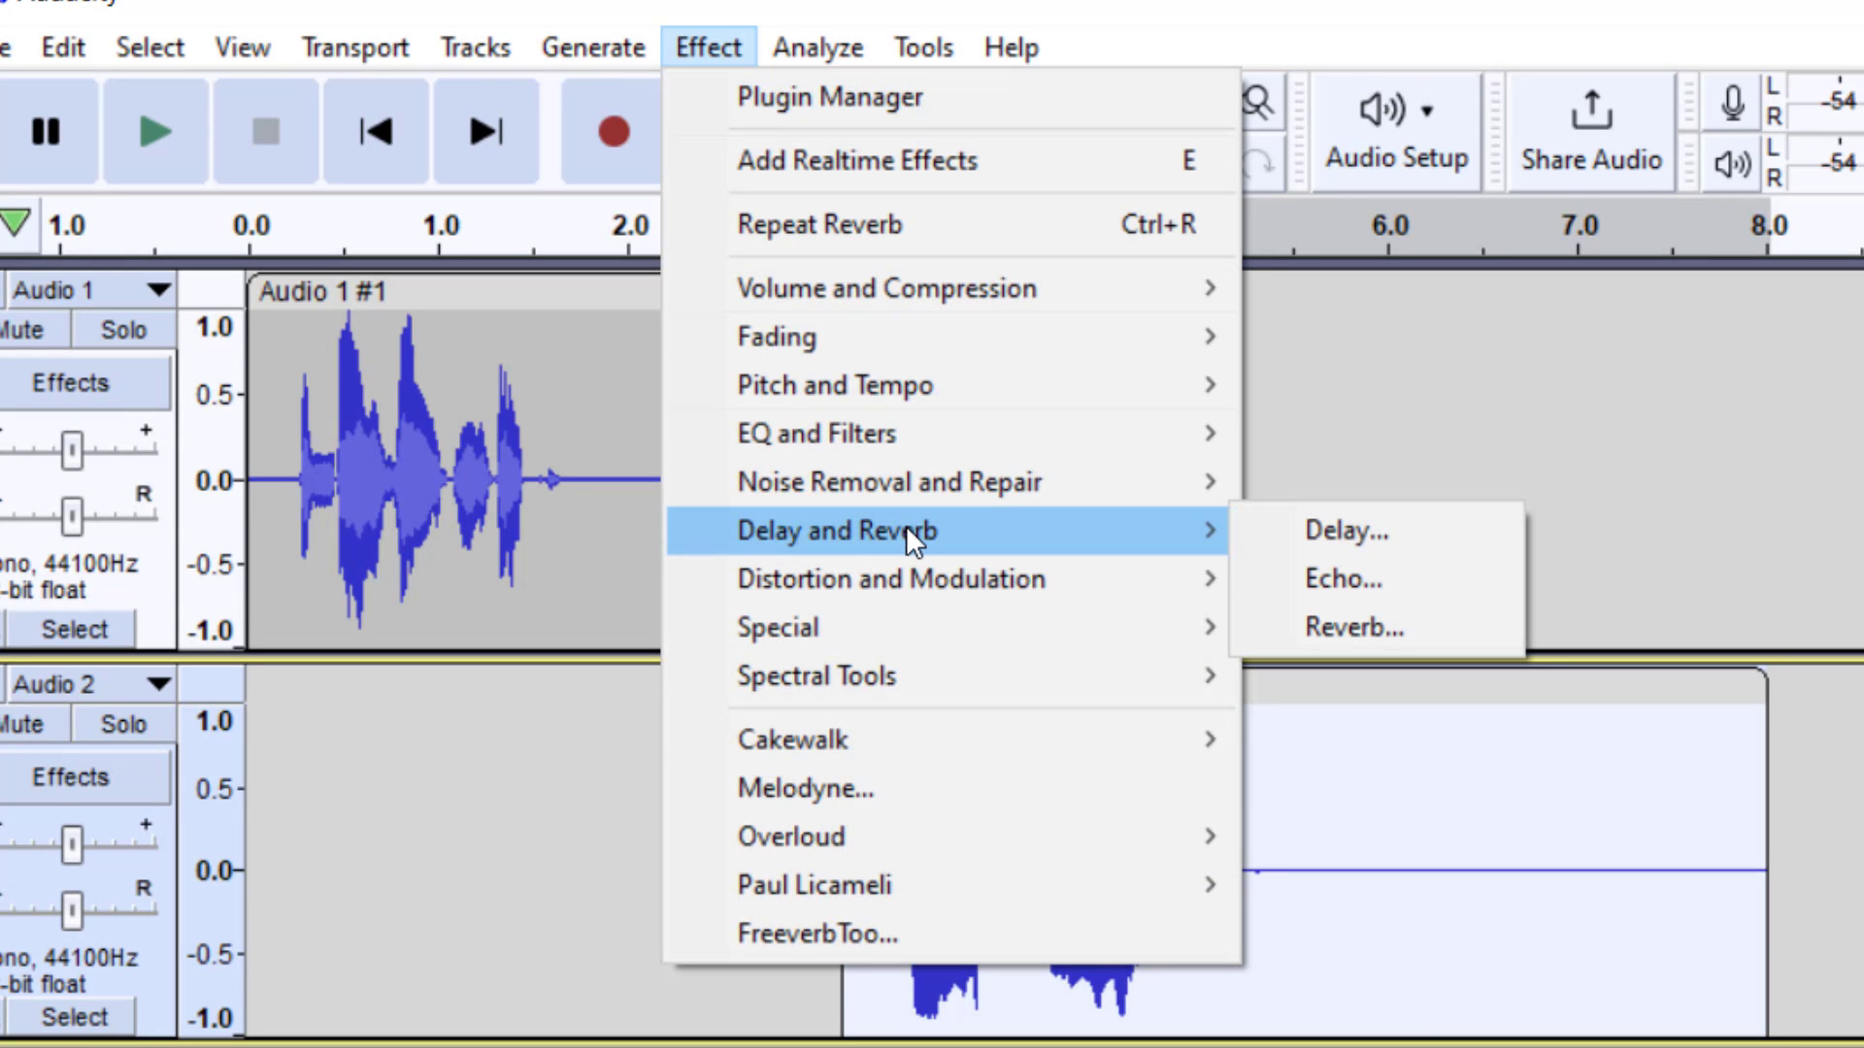
pyautogui.click(1372, 627)
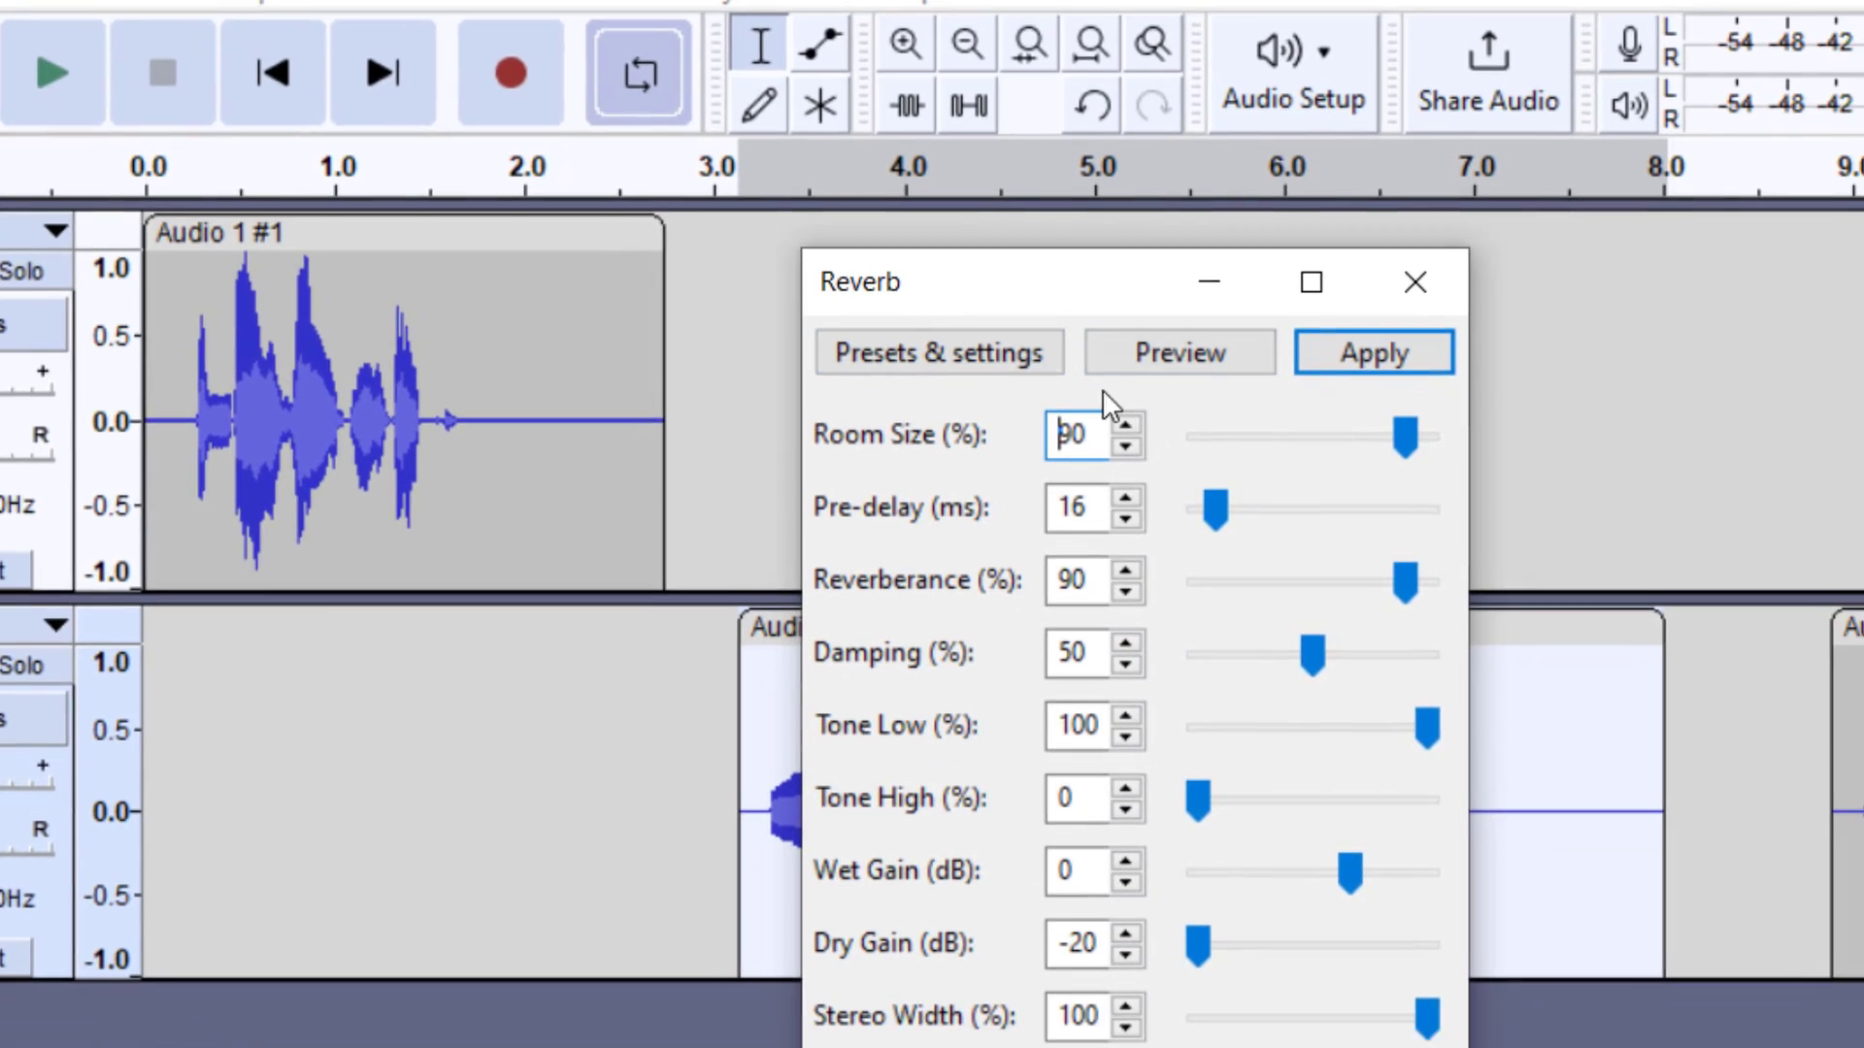
pyautogui.click(1017, 356)
pyautogui.moveTo(1023, 579)
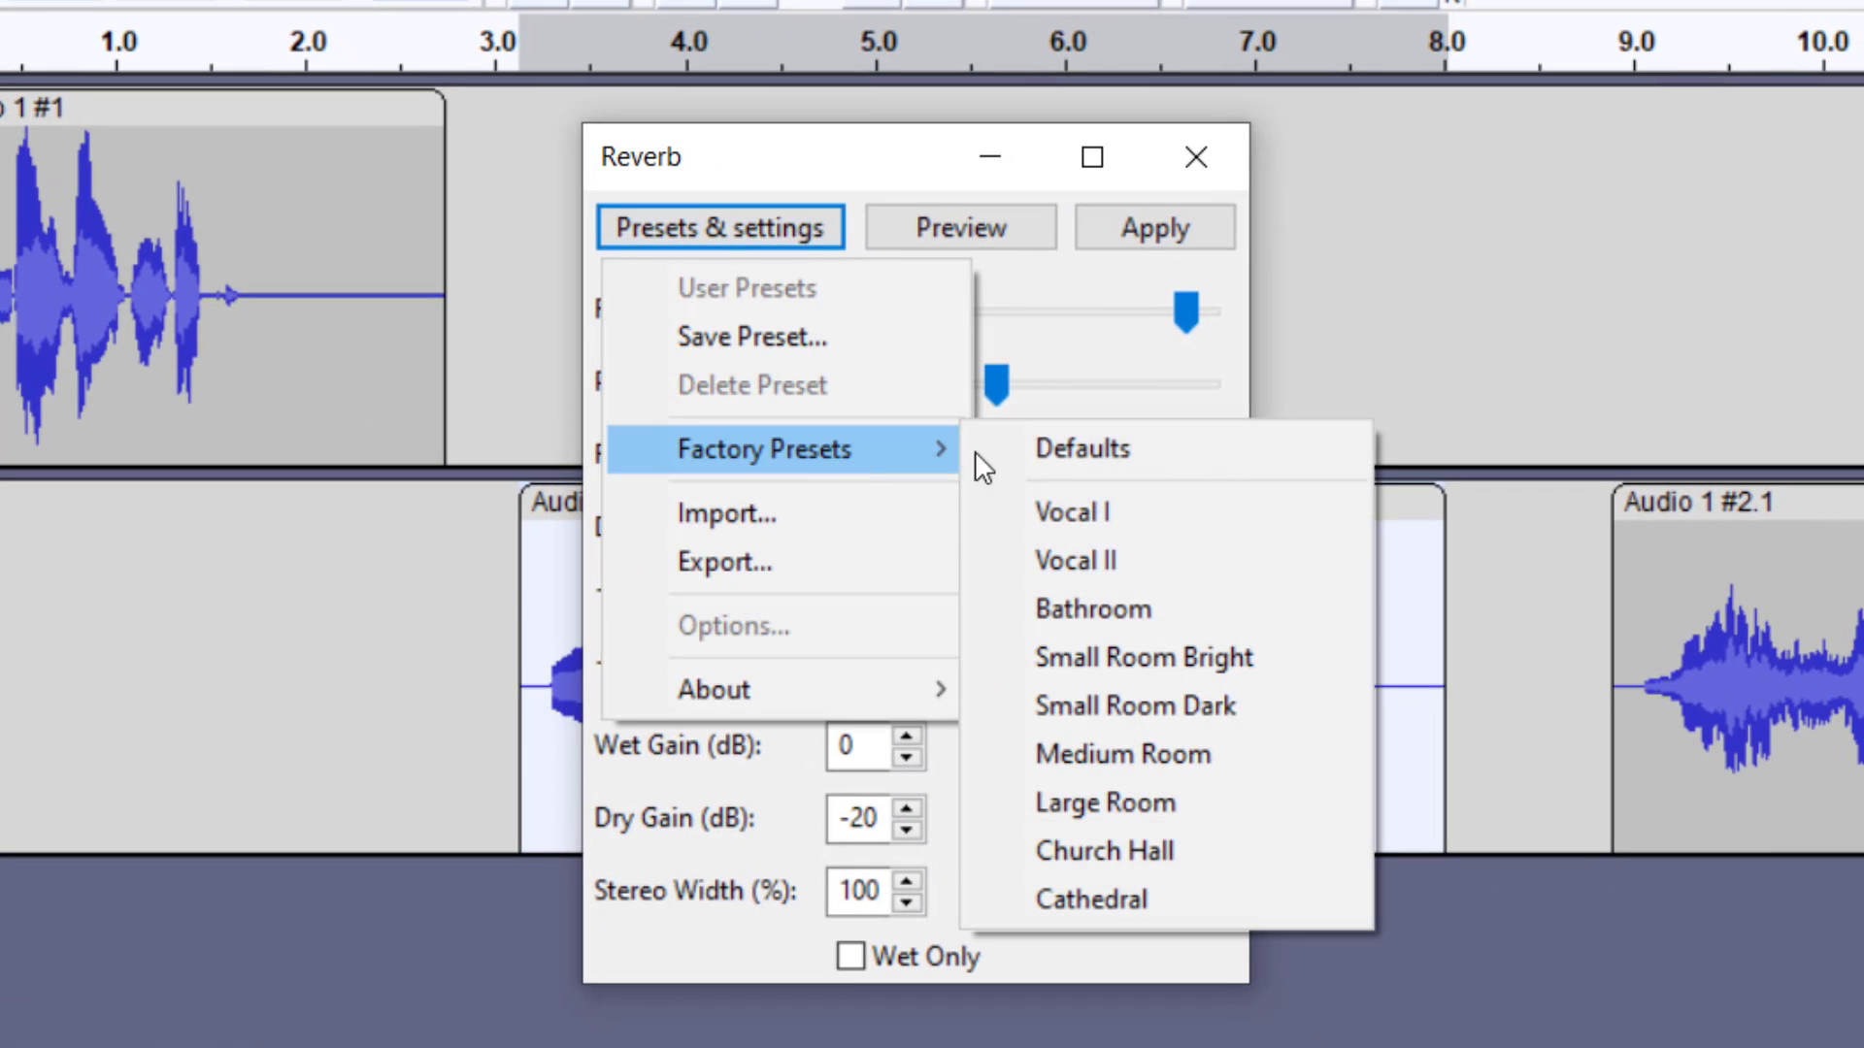
pyautogui.click(1208, 883)
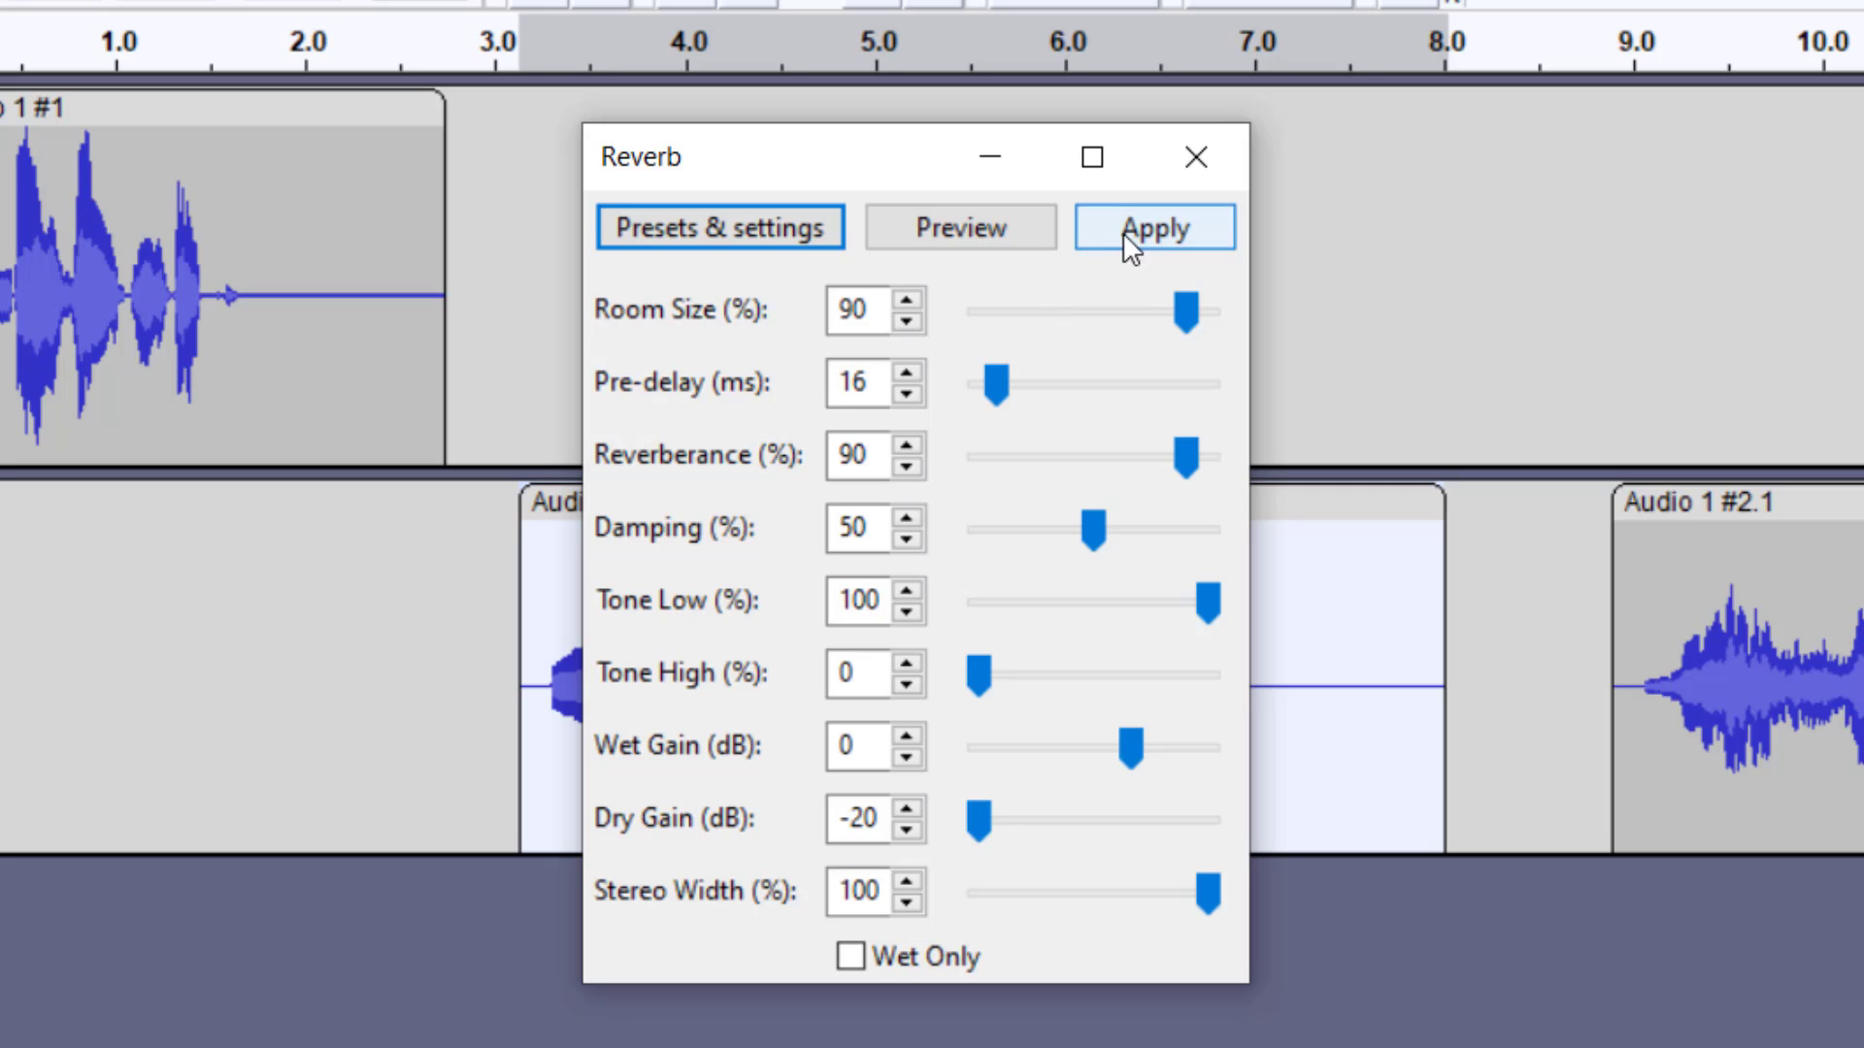
pyautogui.click(1155, 227)
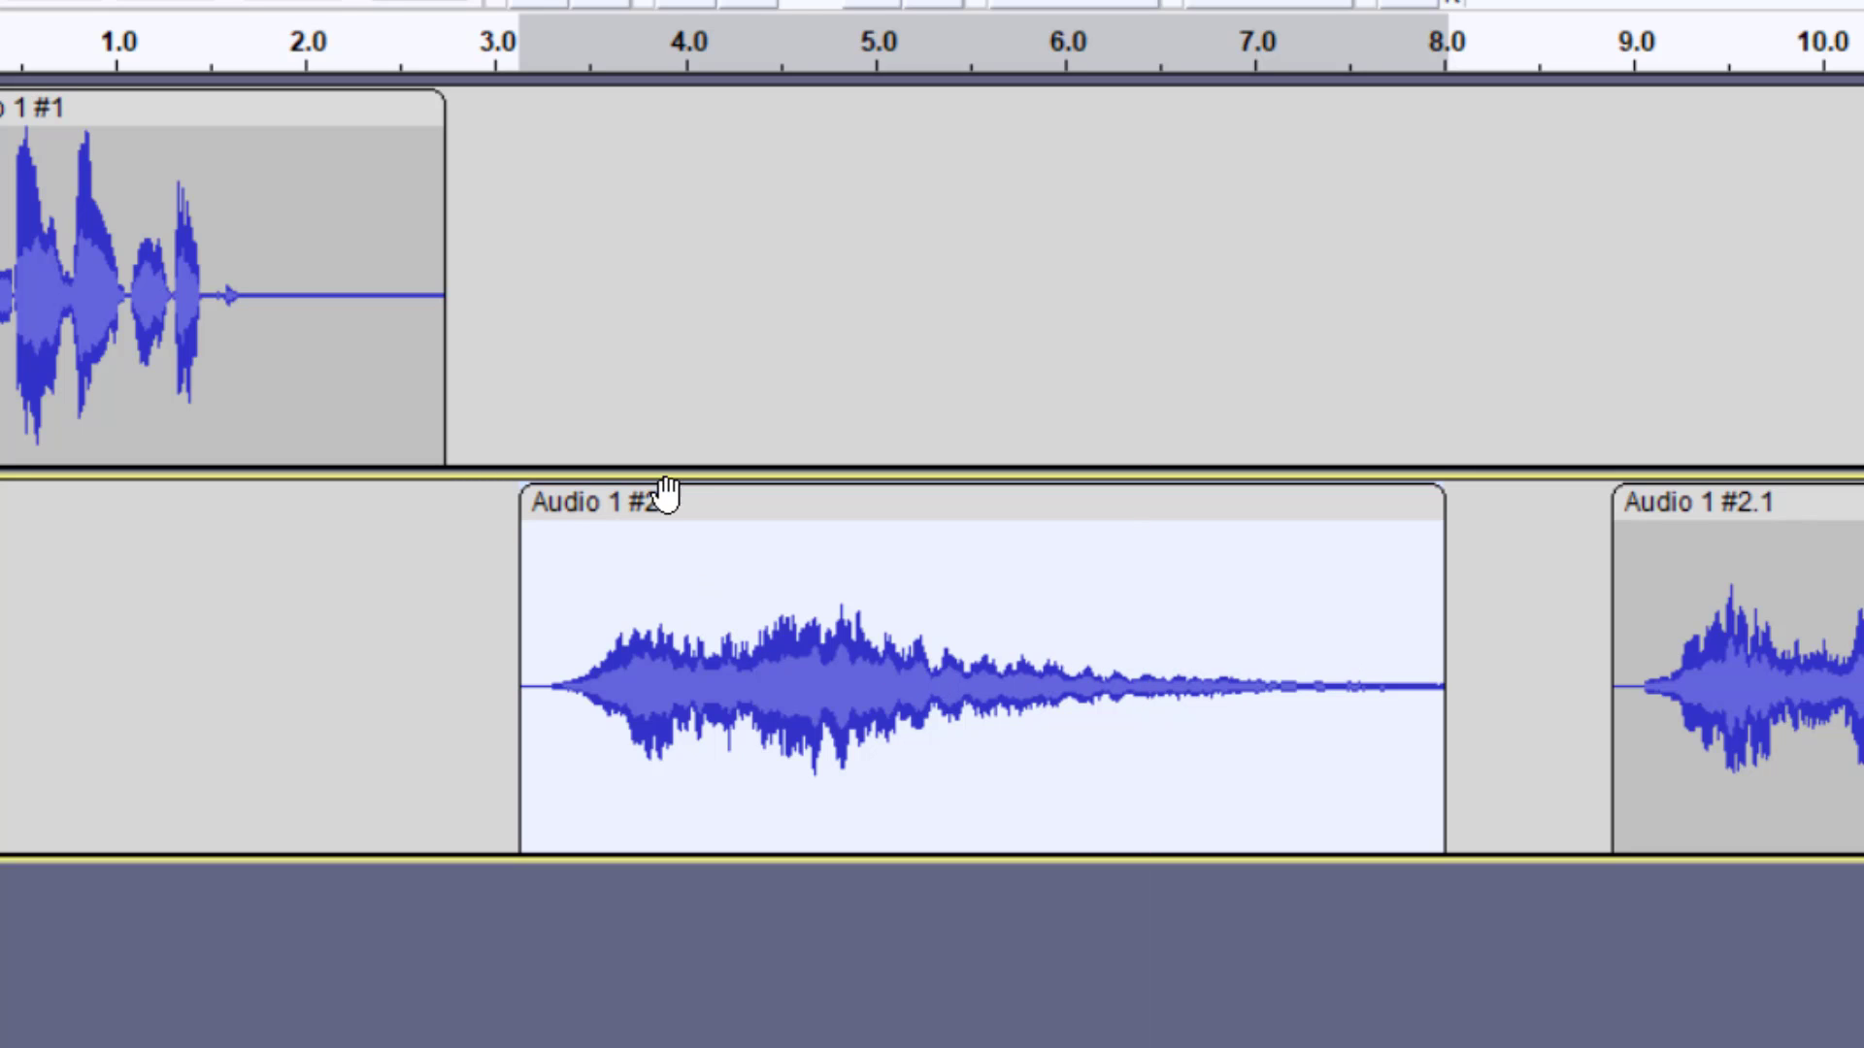
# Play back the reverberated Audio 1 #2 clip from about 3.3 s, reselect the whole clip, and undo its reverb.
pyautogui.click(571, 48)
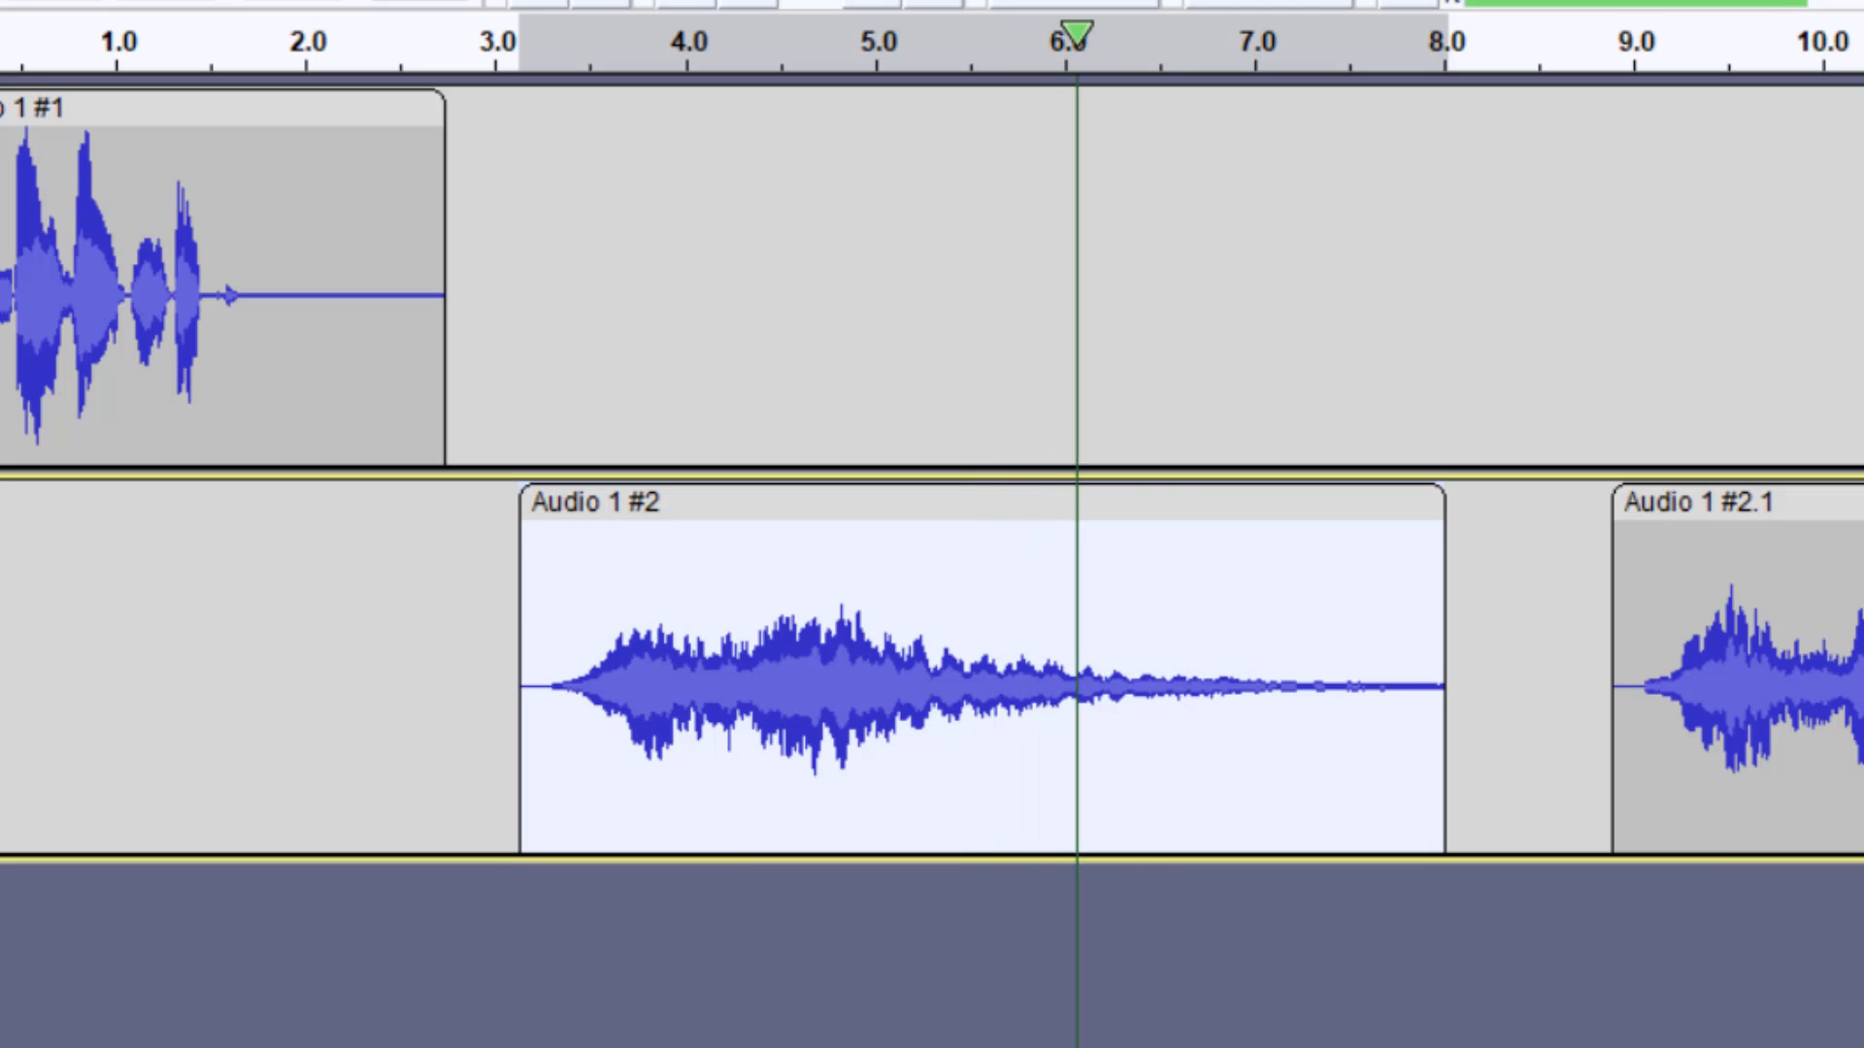
pyautogui.click(0, 0)
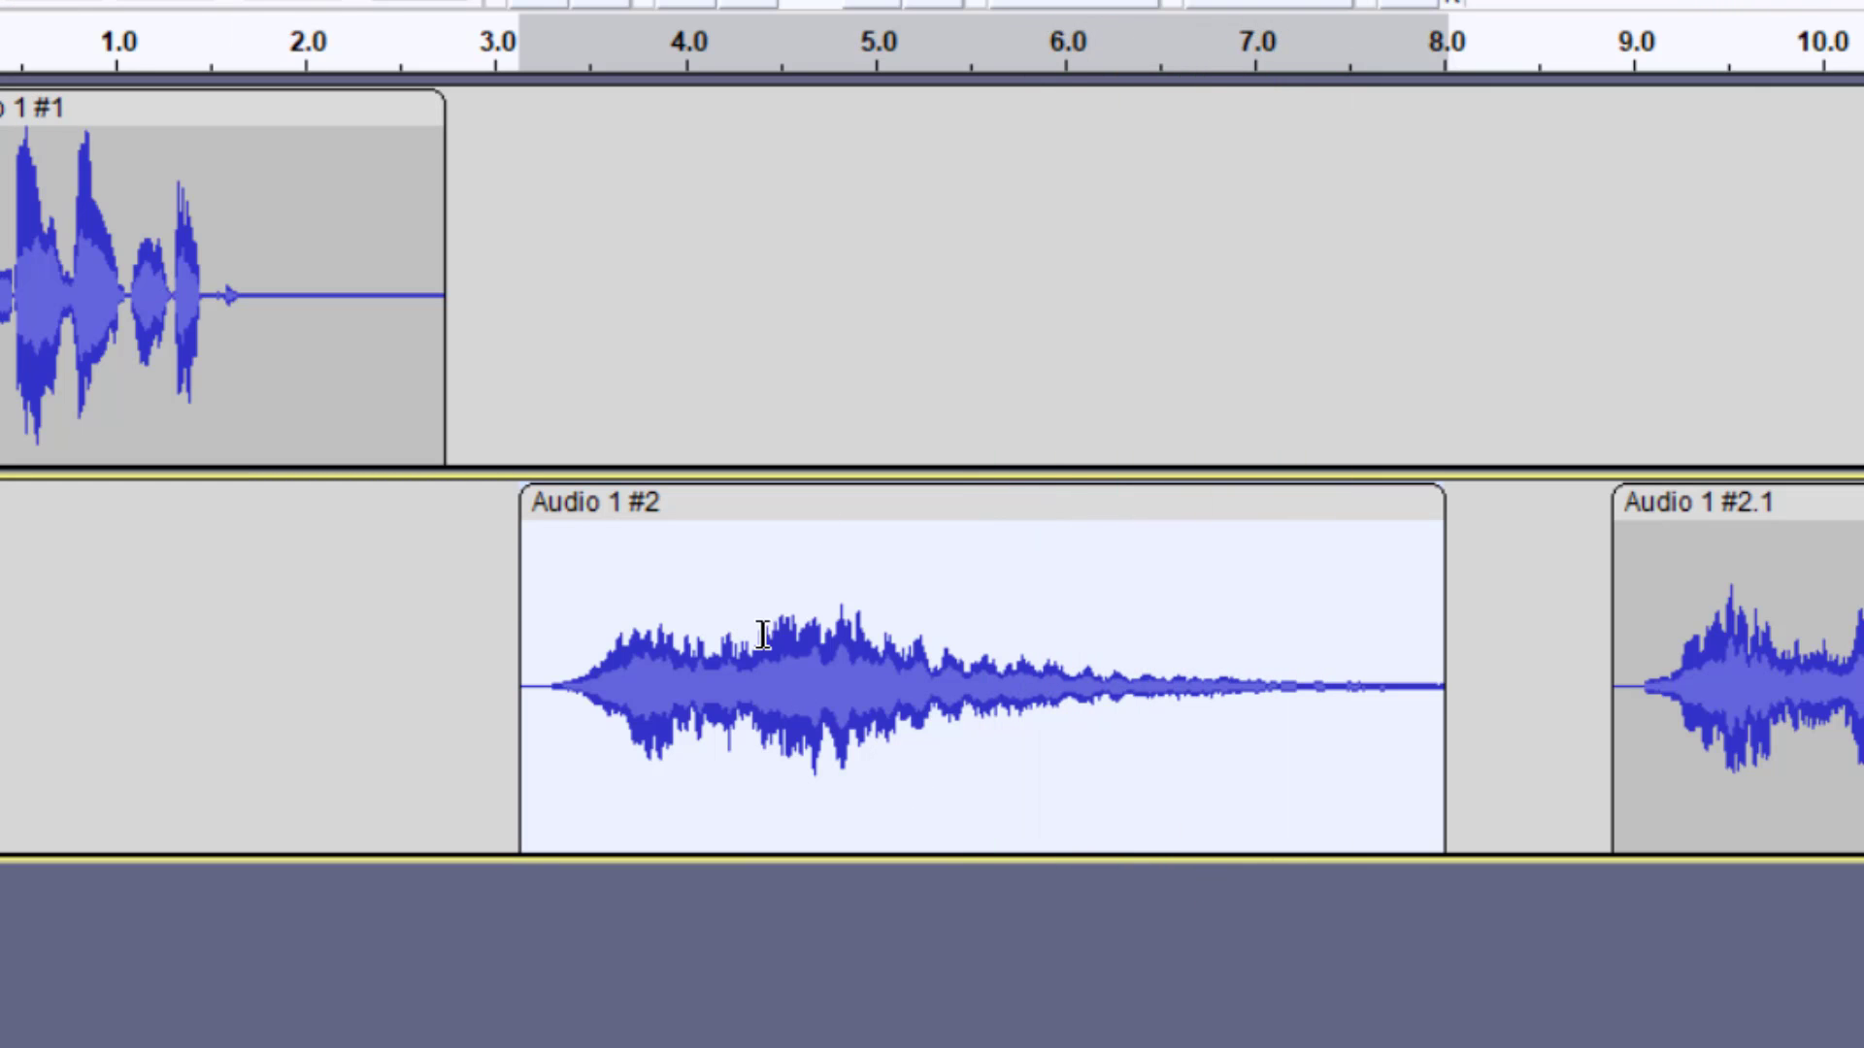
pyautogui.click(936, 573)
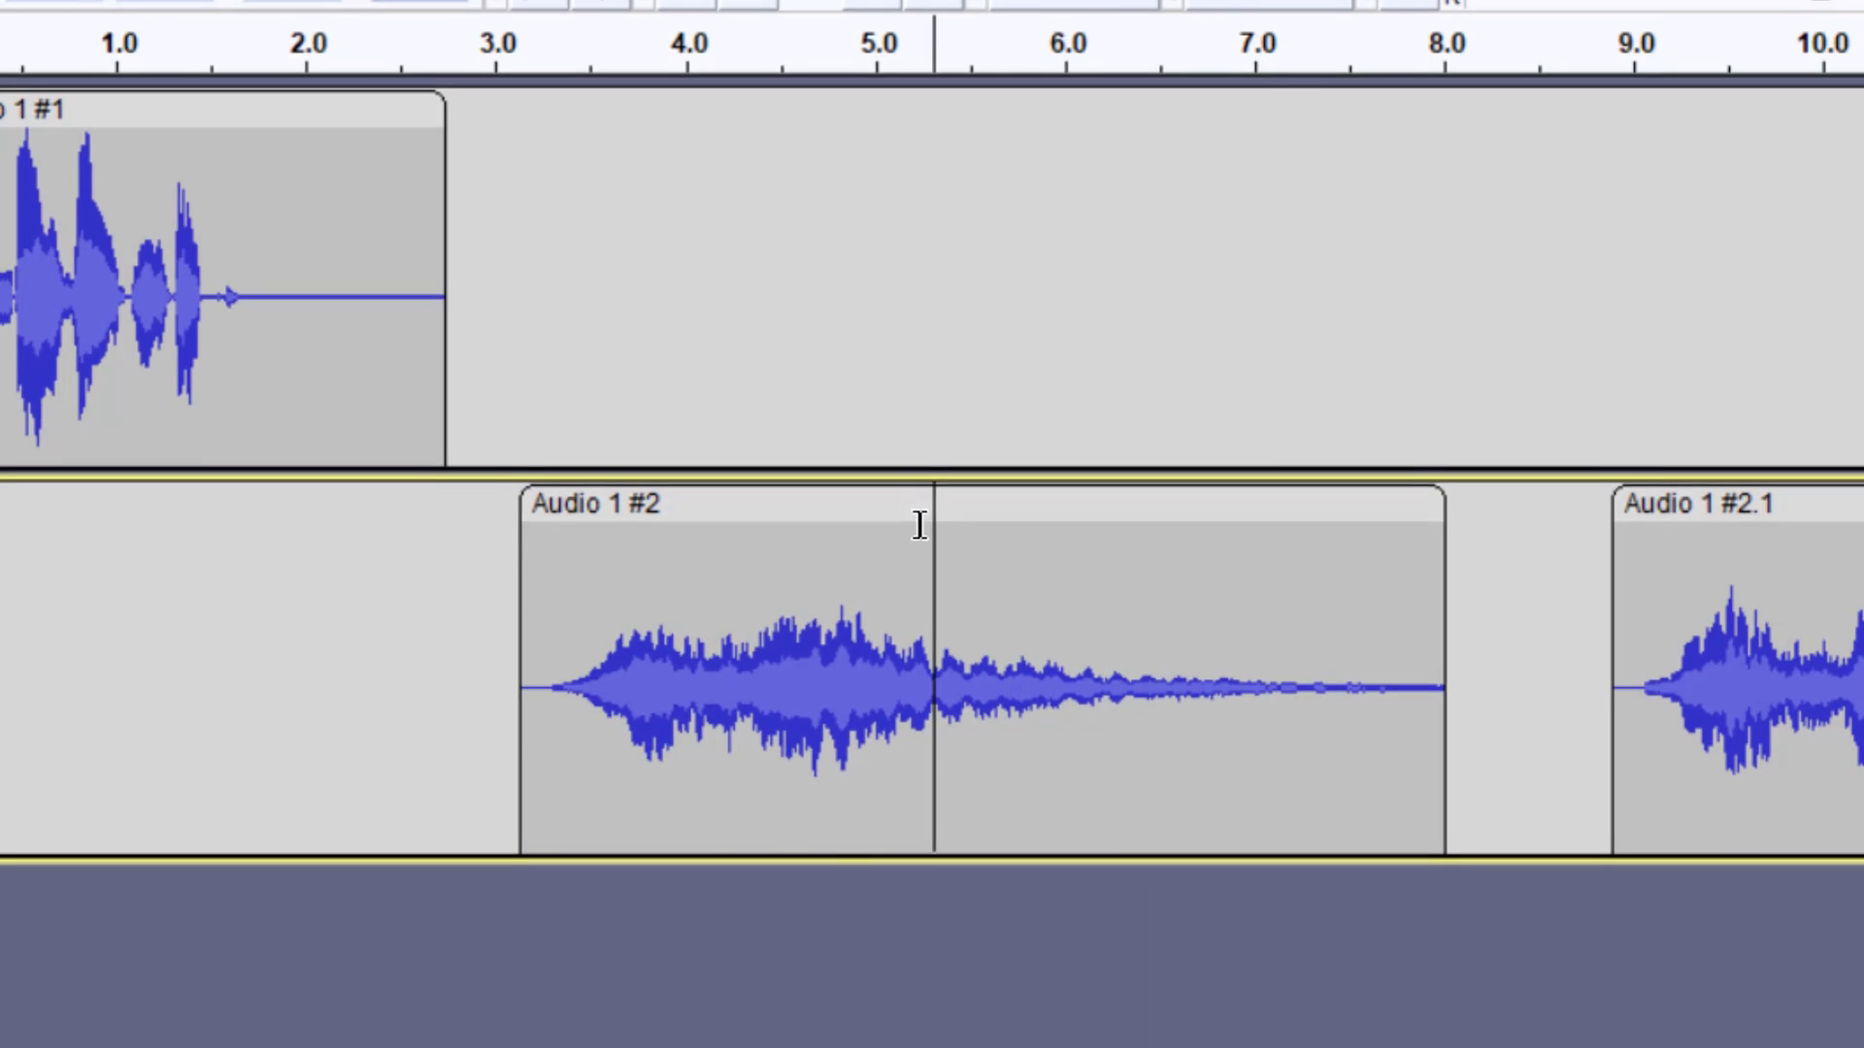
pyautogui.click(918, 505)
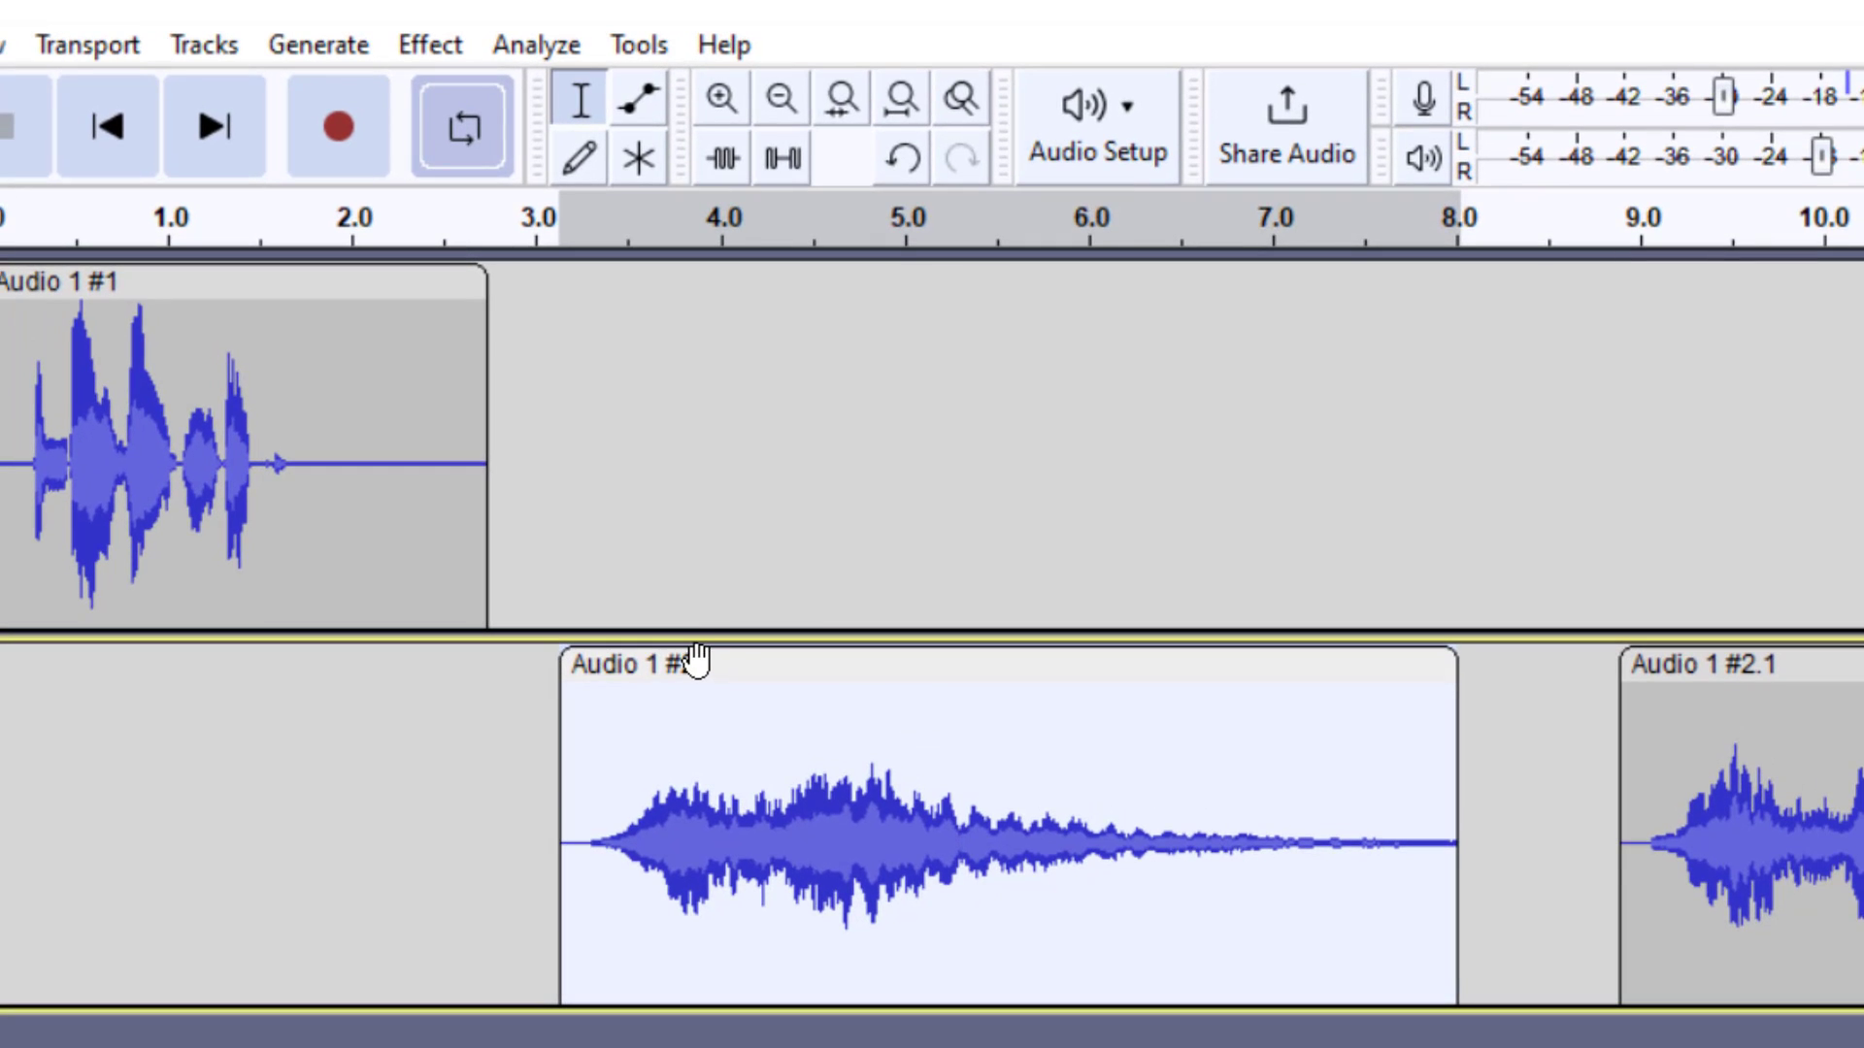
pyautogui.hotkey('ctrl', 'z')
# Open the Reverb effect for the Audio 1 #2 clip and load the Defaults factory preset.
pyautogui.click(428, 43)
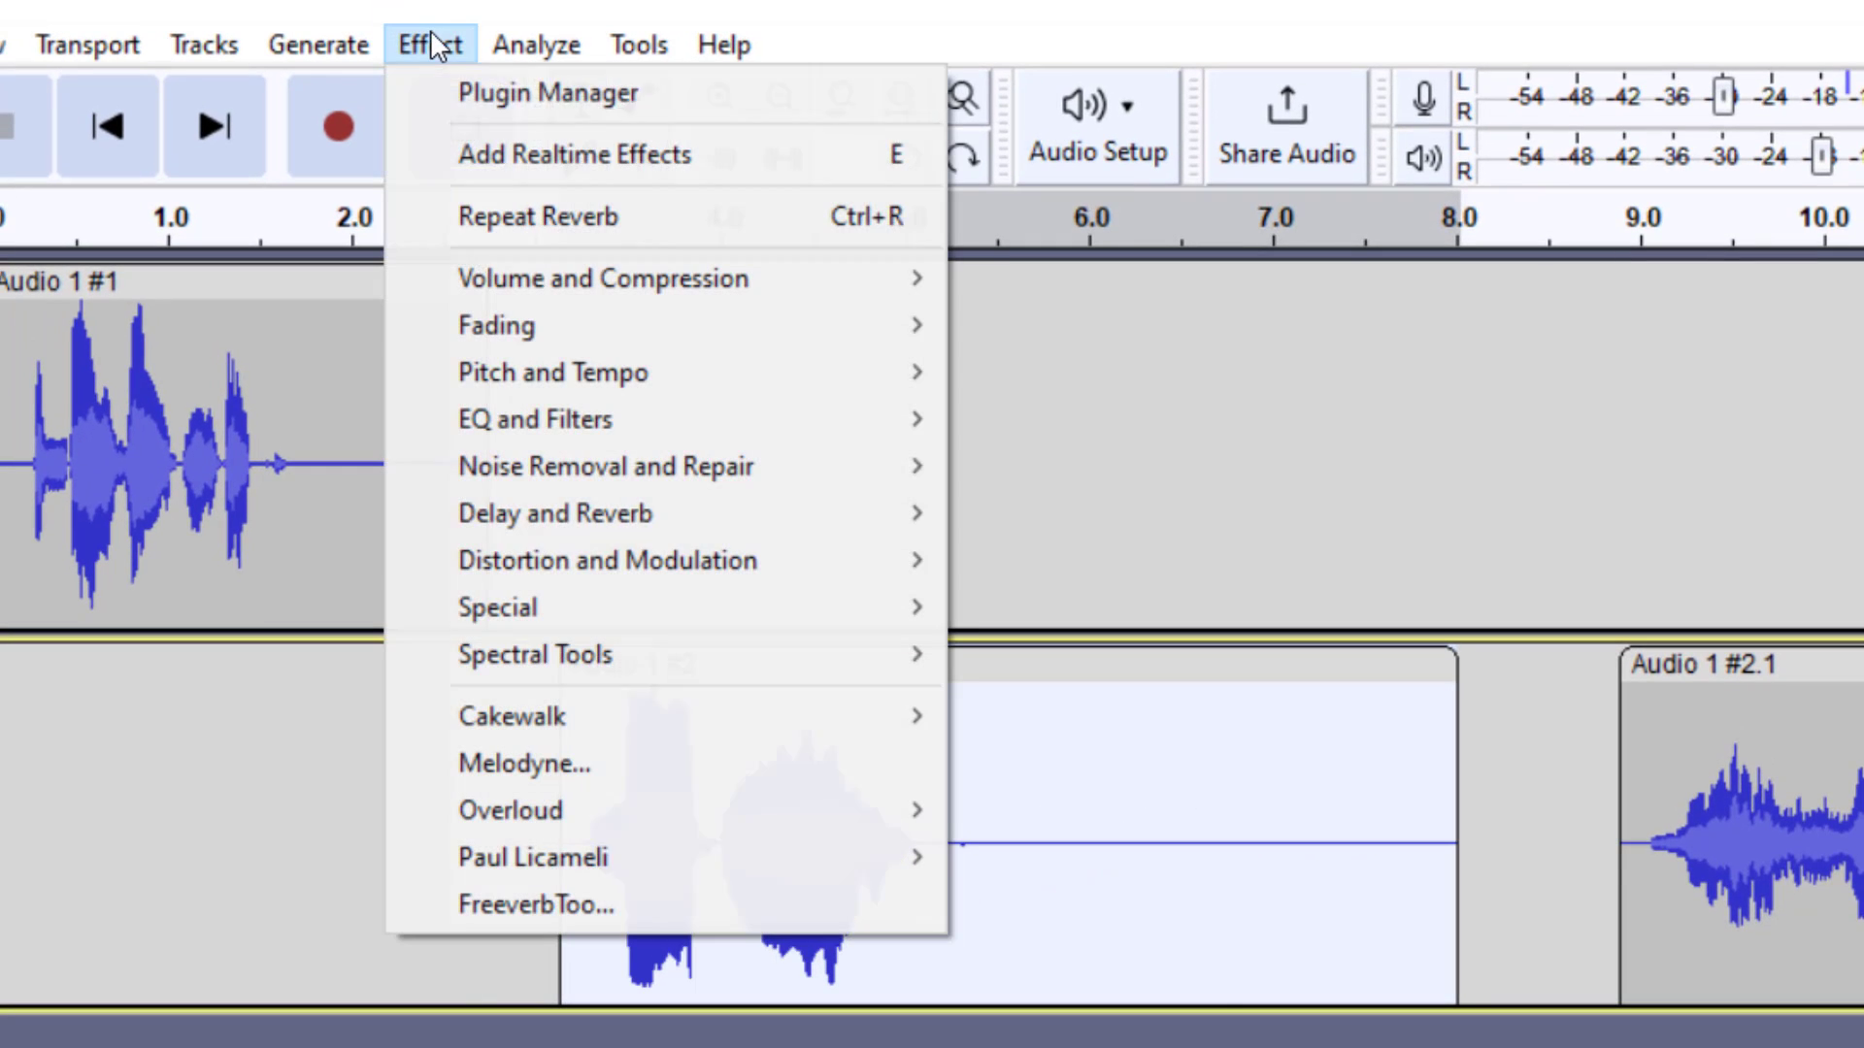
pyautogui.click(1039, 608)
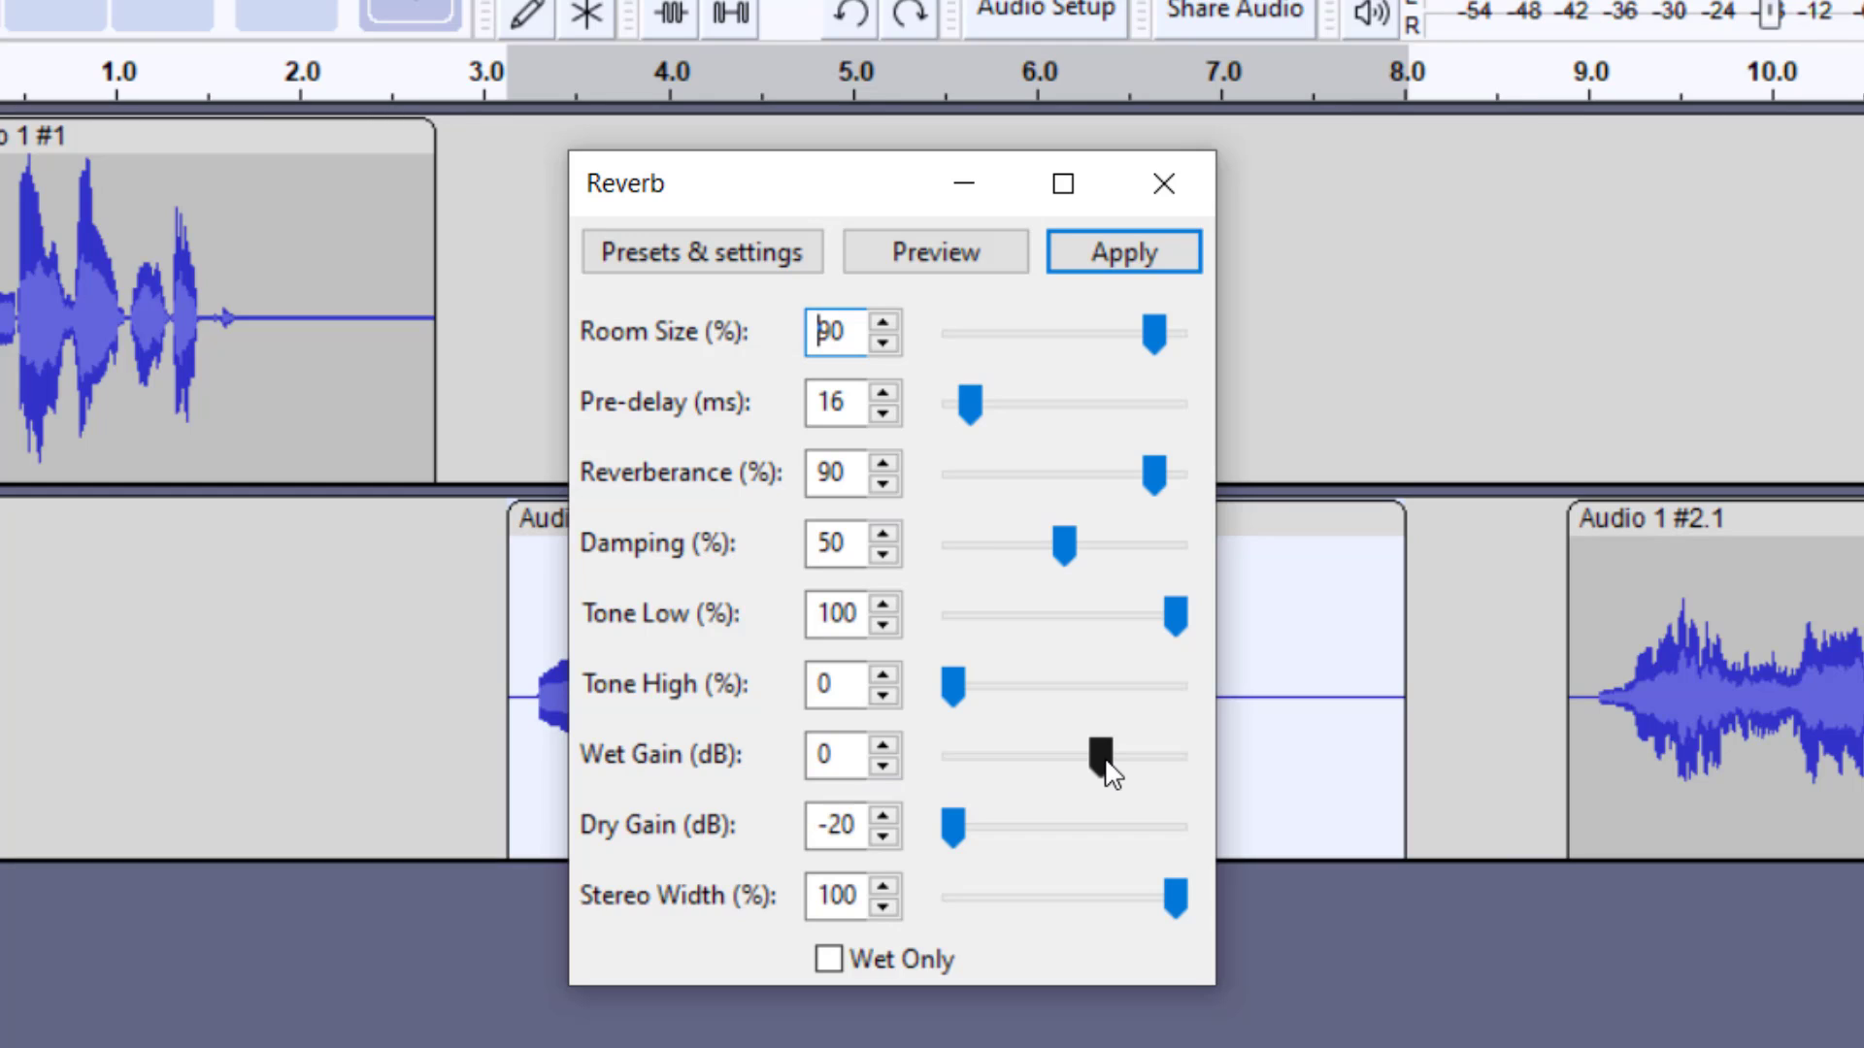
pyautogui.click(767, 272)
pyautogui.moveTo(859, 491)
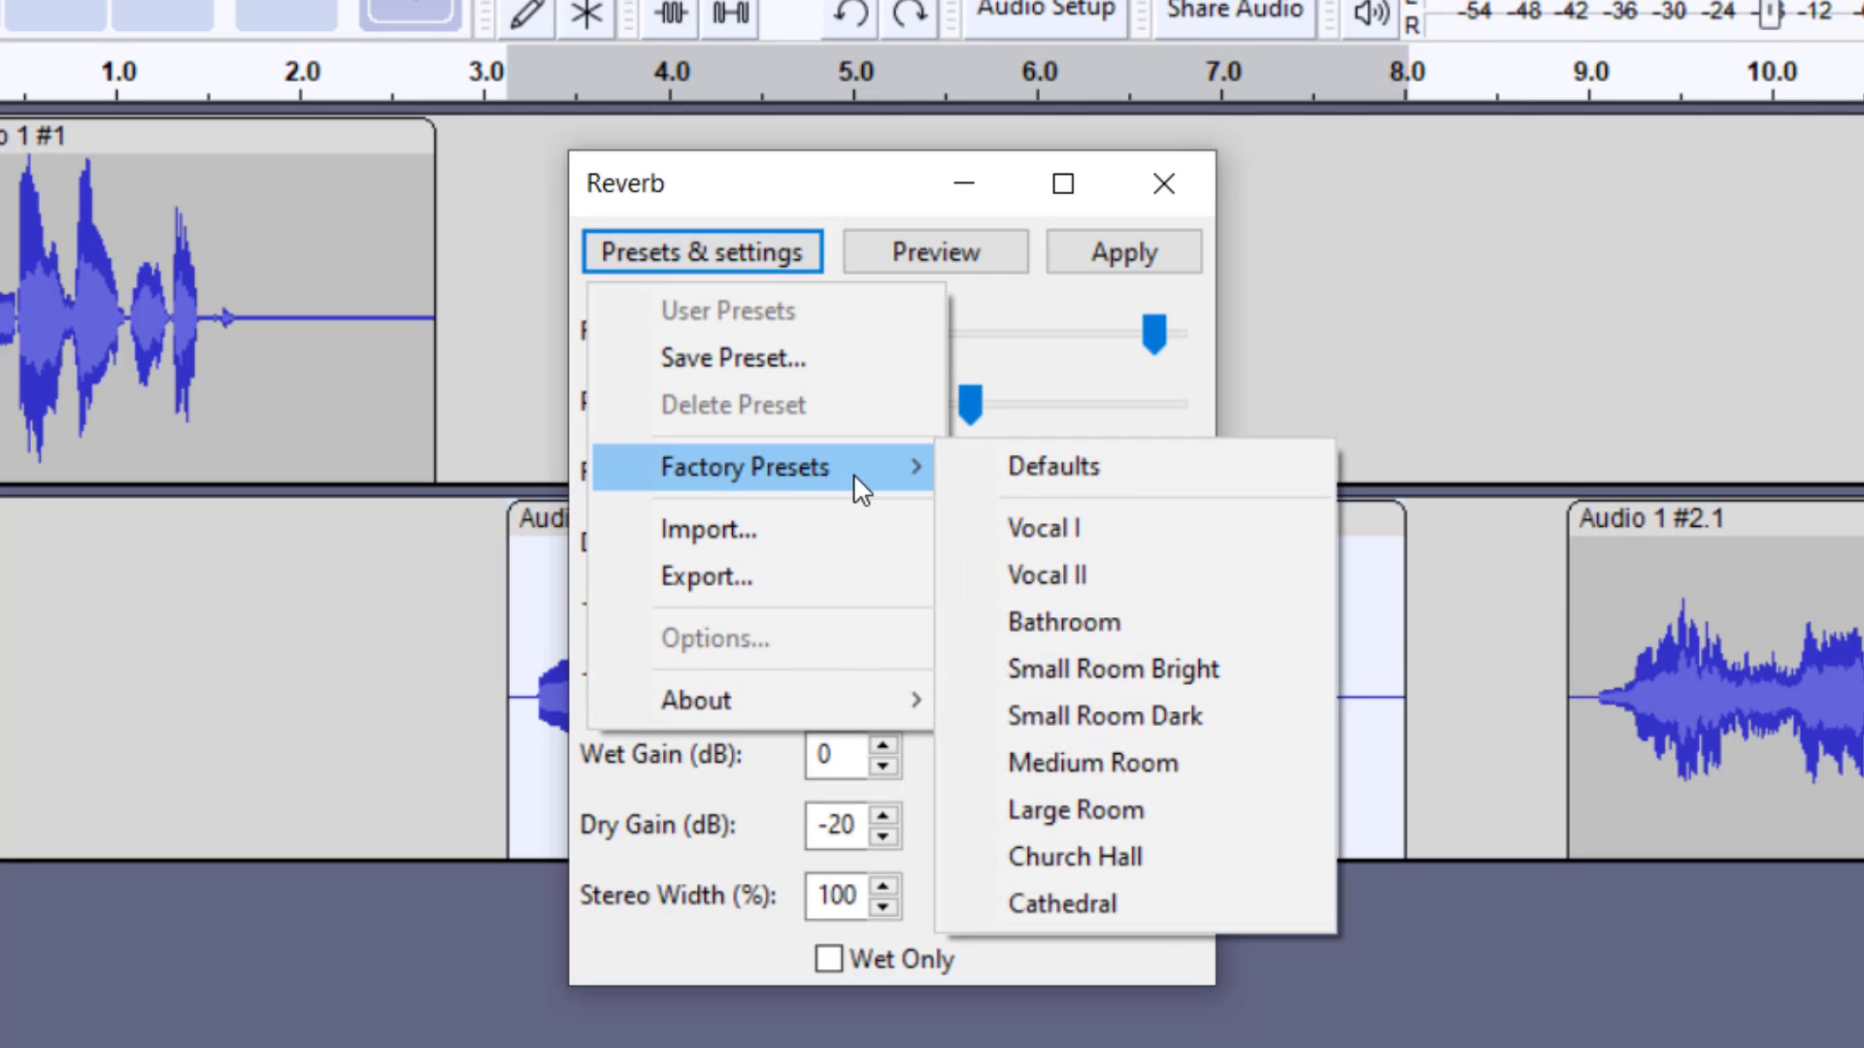
pyautogui.click(1031, 476)
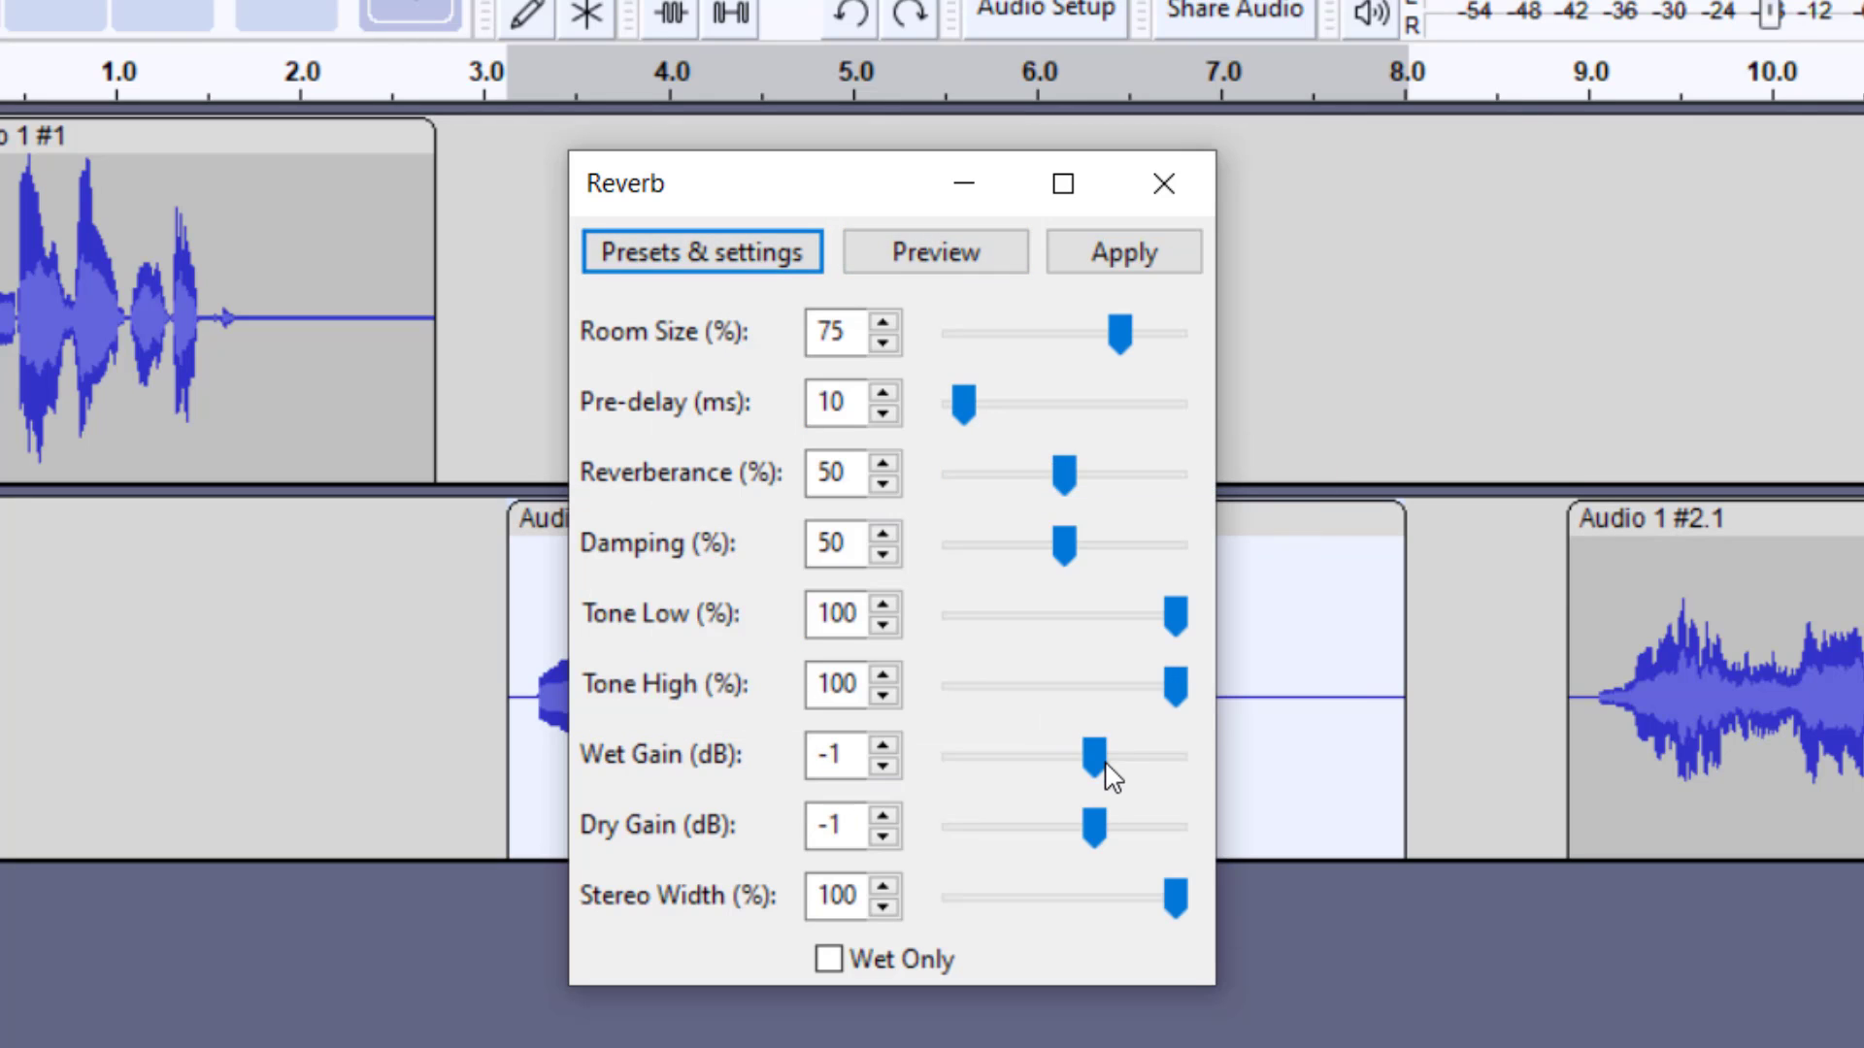
# Set the reverb's Dry Gain to 10 dB and Wet Gain to -20 dB, and preview the mostly dry sound.
pyautogui.moveTo(1094, 824); pyautogui.dragTo(1176, 825)
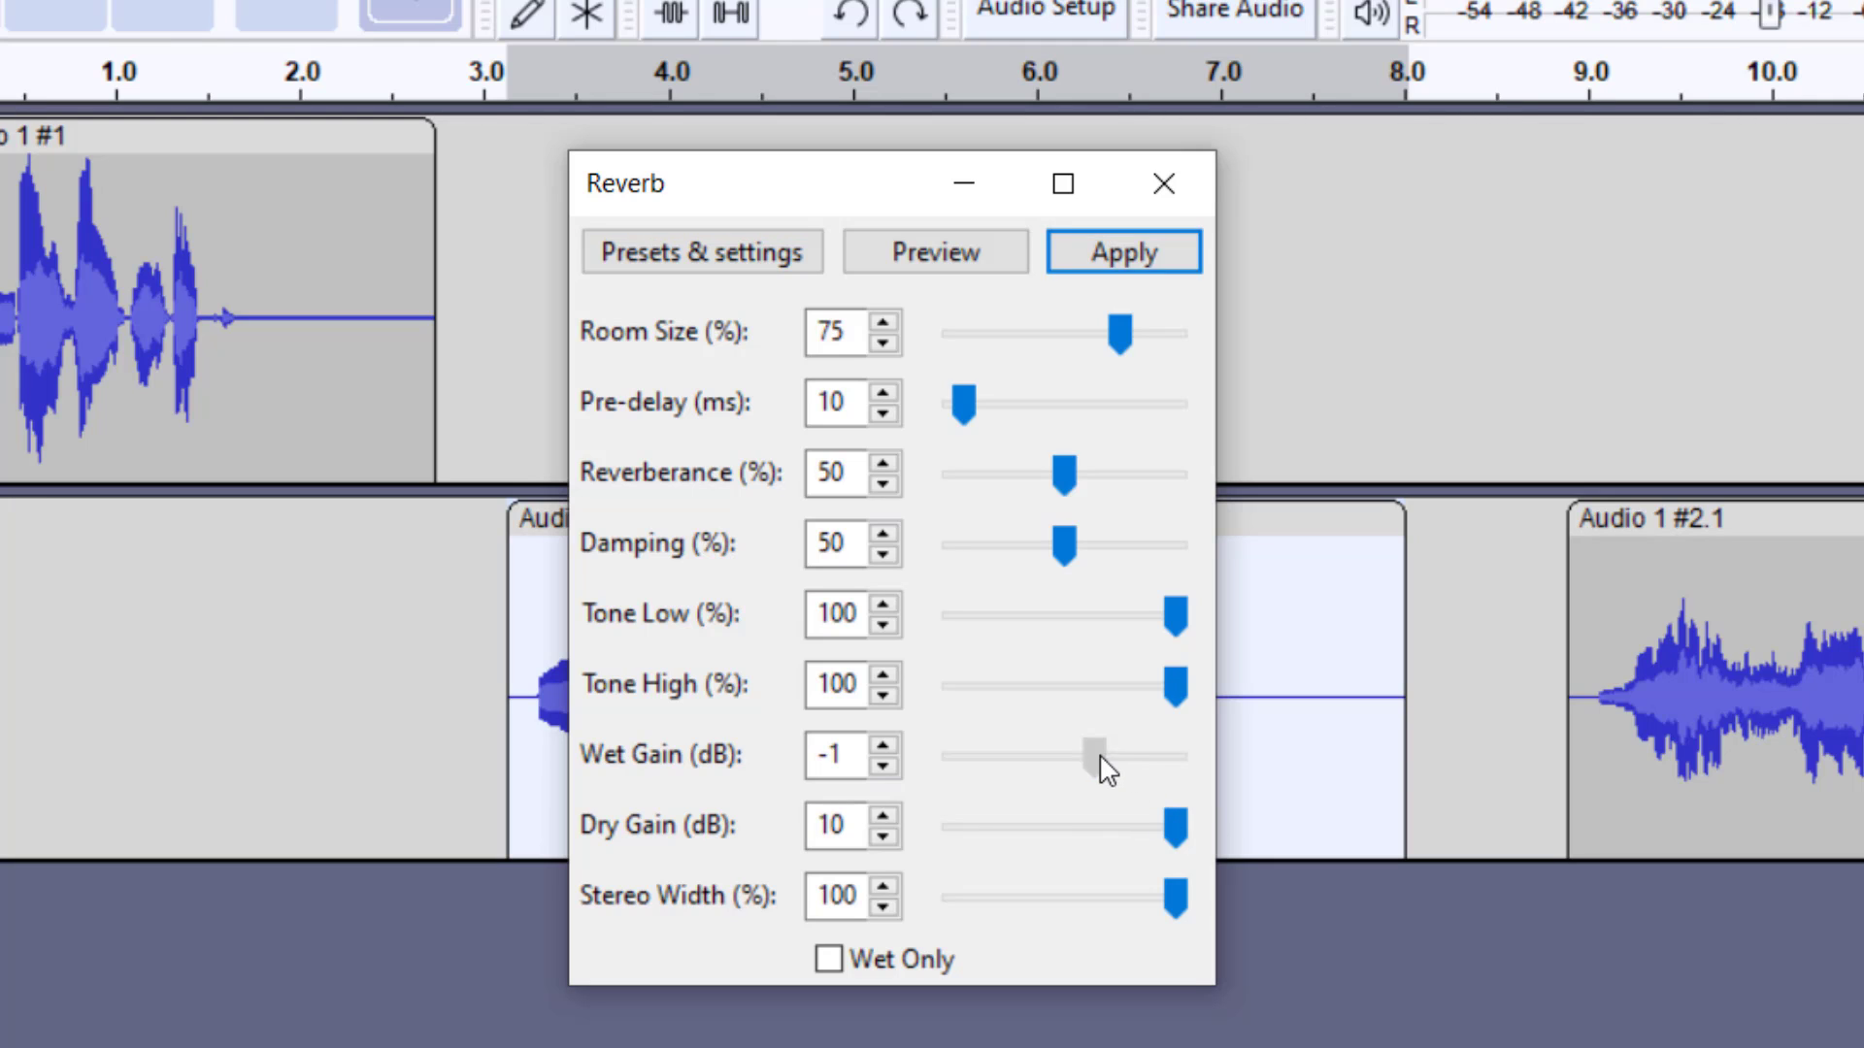
pyautogui.moveTo(1107, 772); pyautogui.dragTo(950, 767)
pyautogui.click(930, 255)
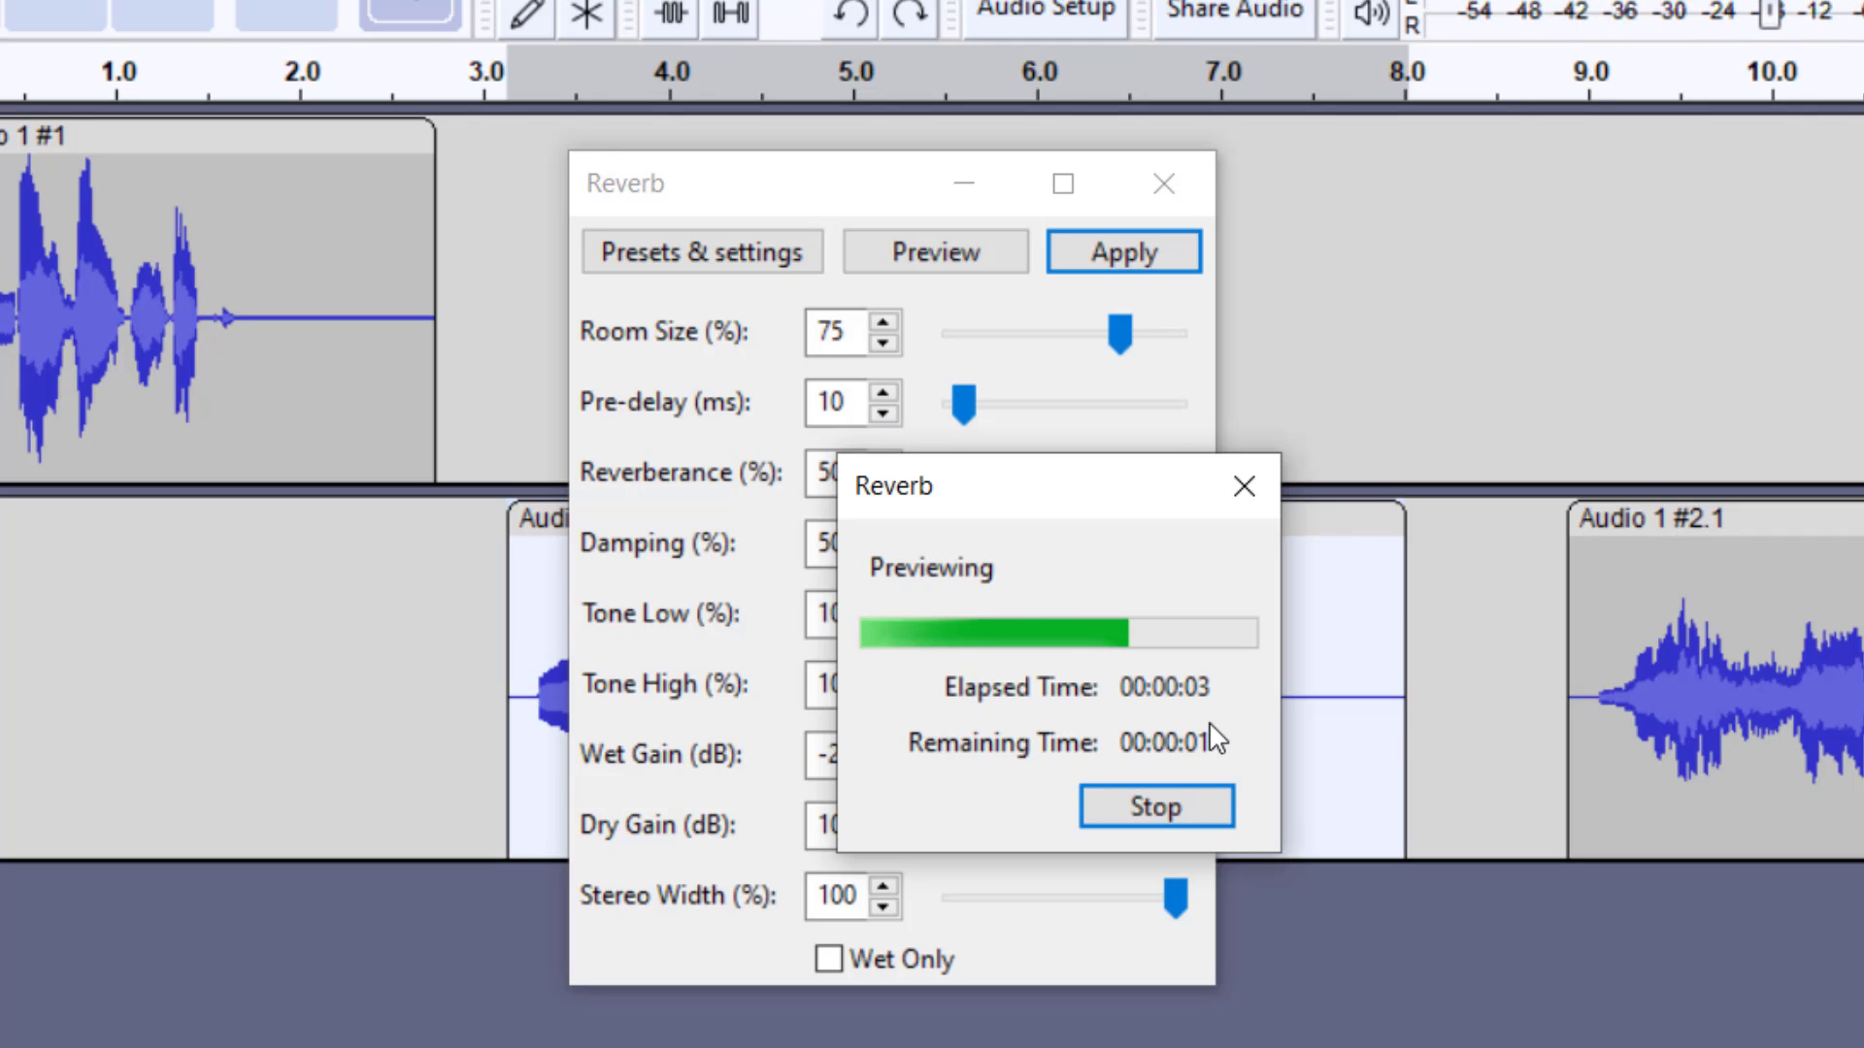
pyautogui.click(1200, 802)
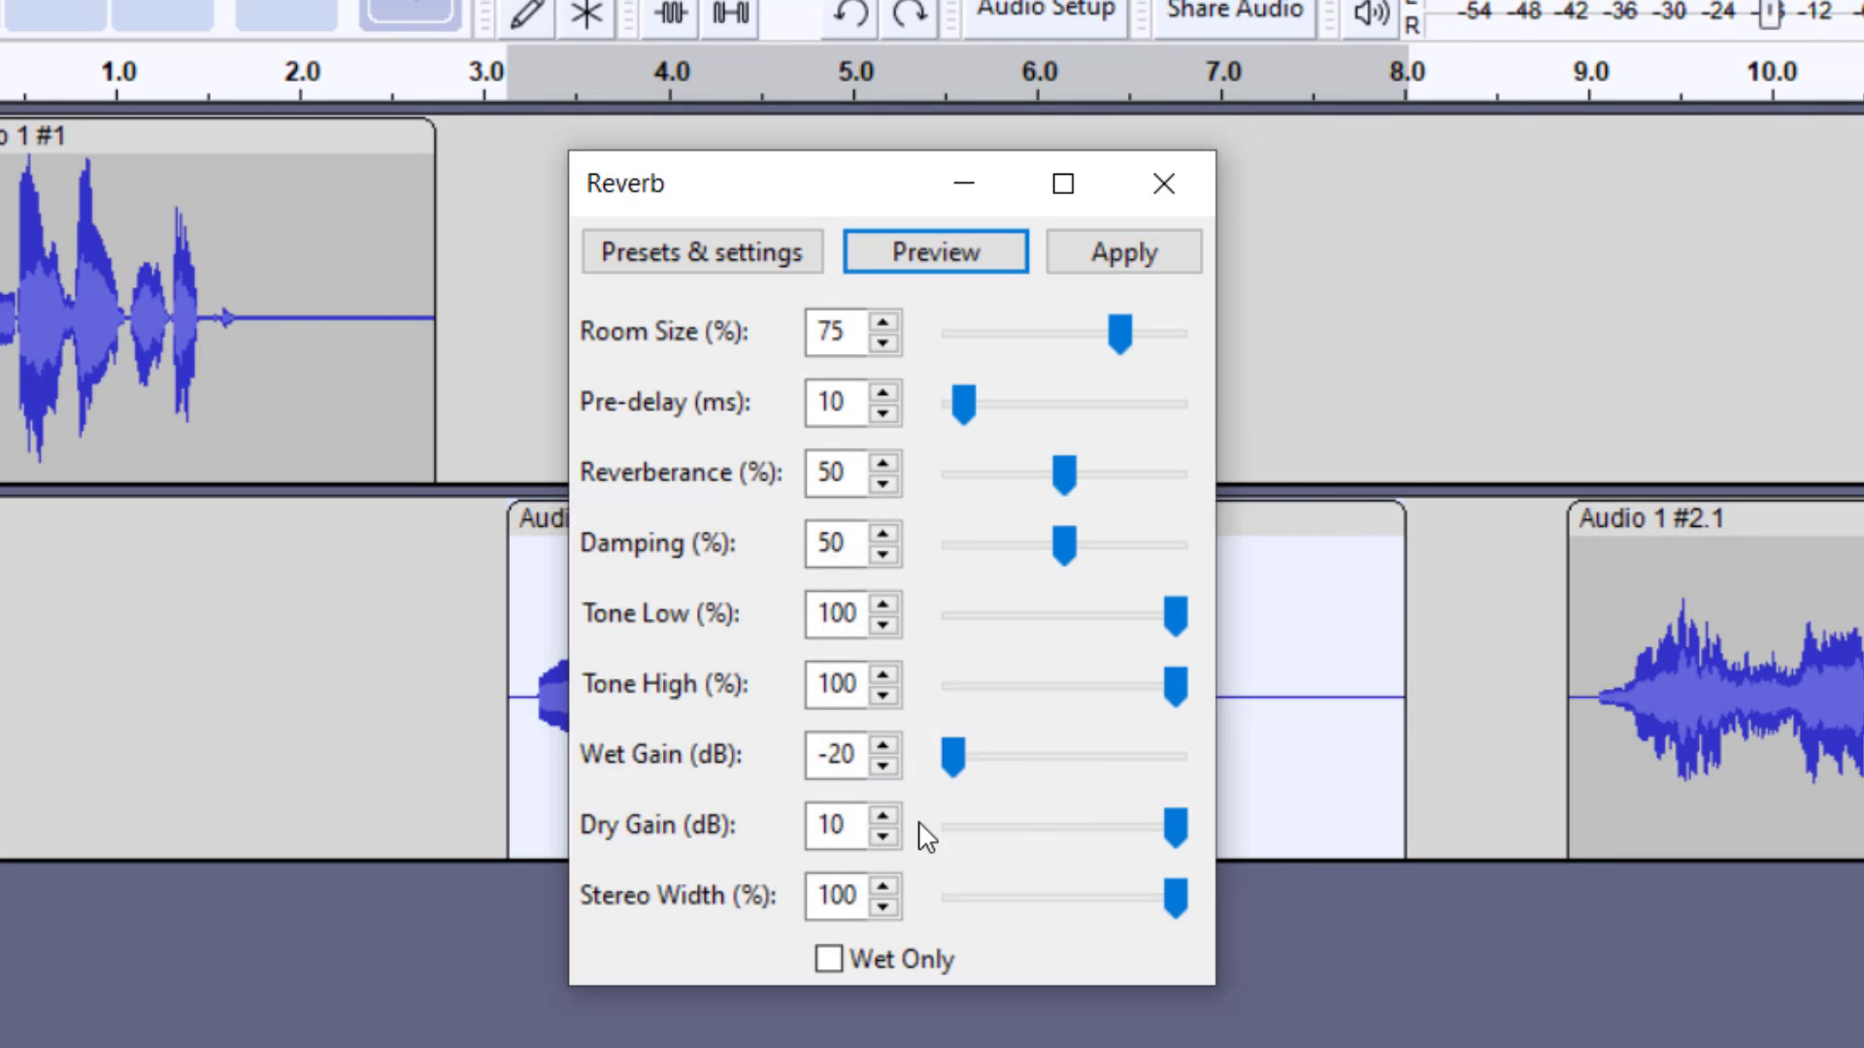
# Set the reverb's Wet Gain to 10 dB and Dry Gain to -19 dB, preview it, and close the effect without applying.
pyautogui.moveTo(1174, 838); pyautogui.dragTo(980, 838)
pyautogui.moveTo(952, 755); pyautogui.dragTo(1199, 774)
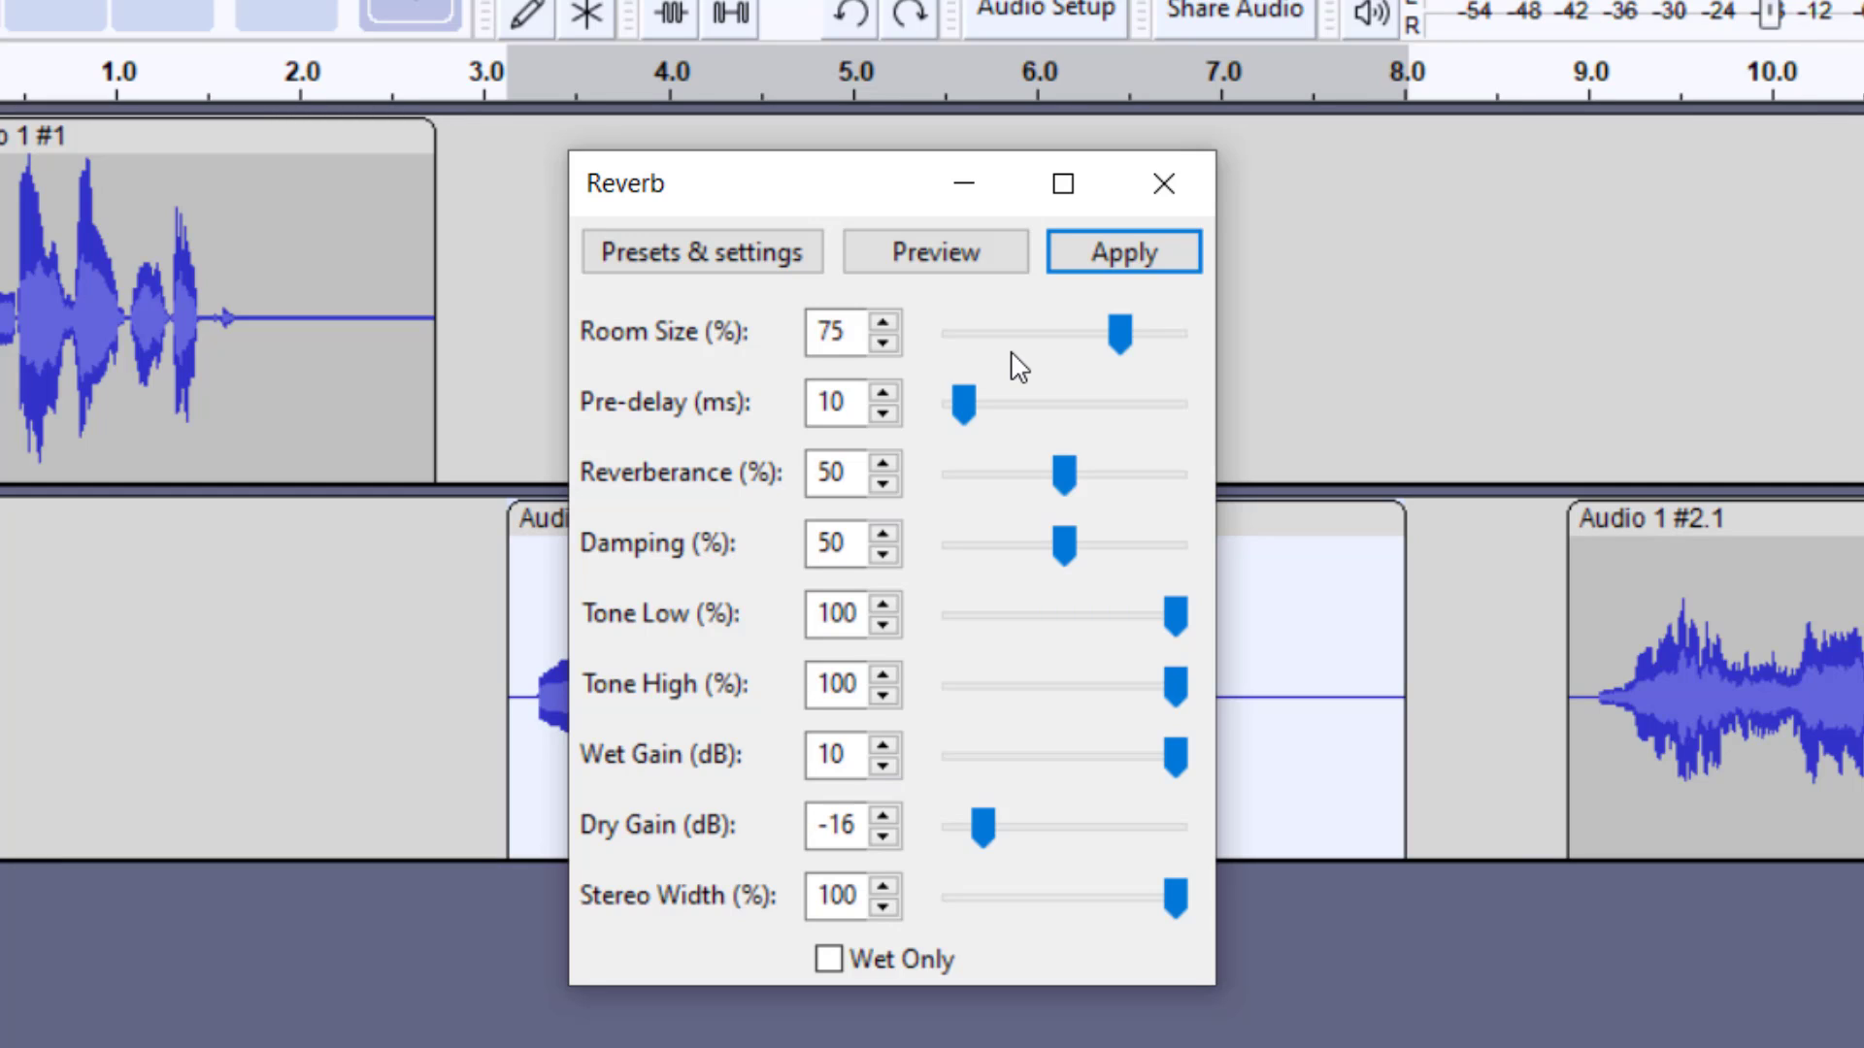
pyautogui.click(1002, 825)
pyautogui.click(940, 828)
pyautogui.click(947, 279)
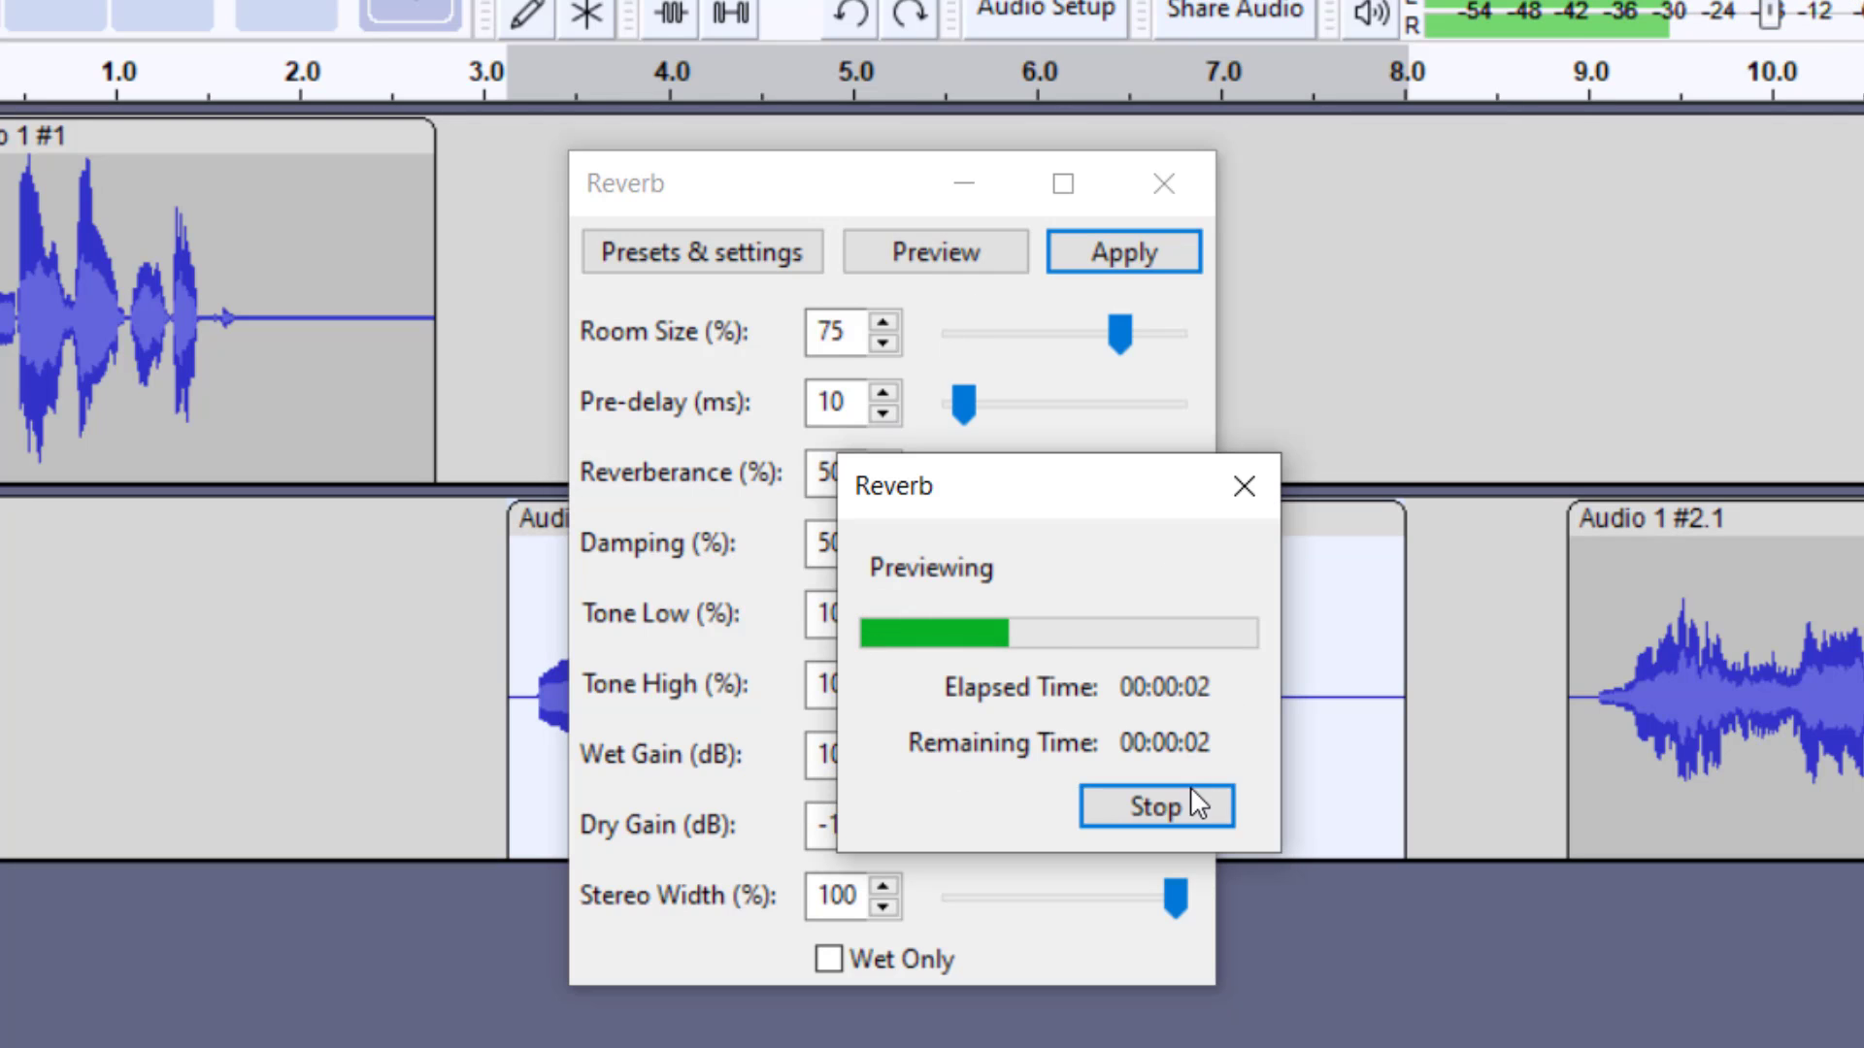
pyautogui.click(1190, 807)
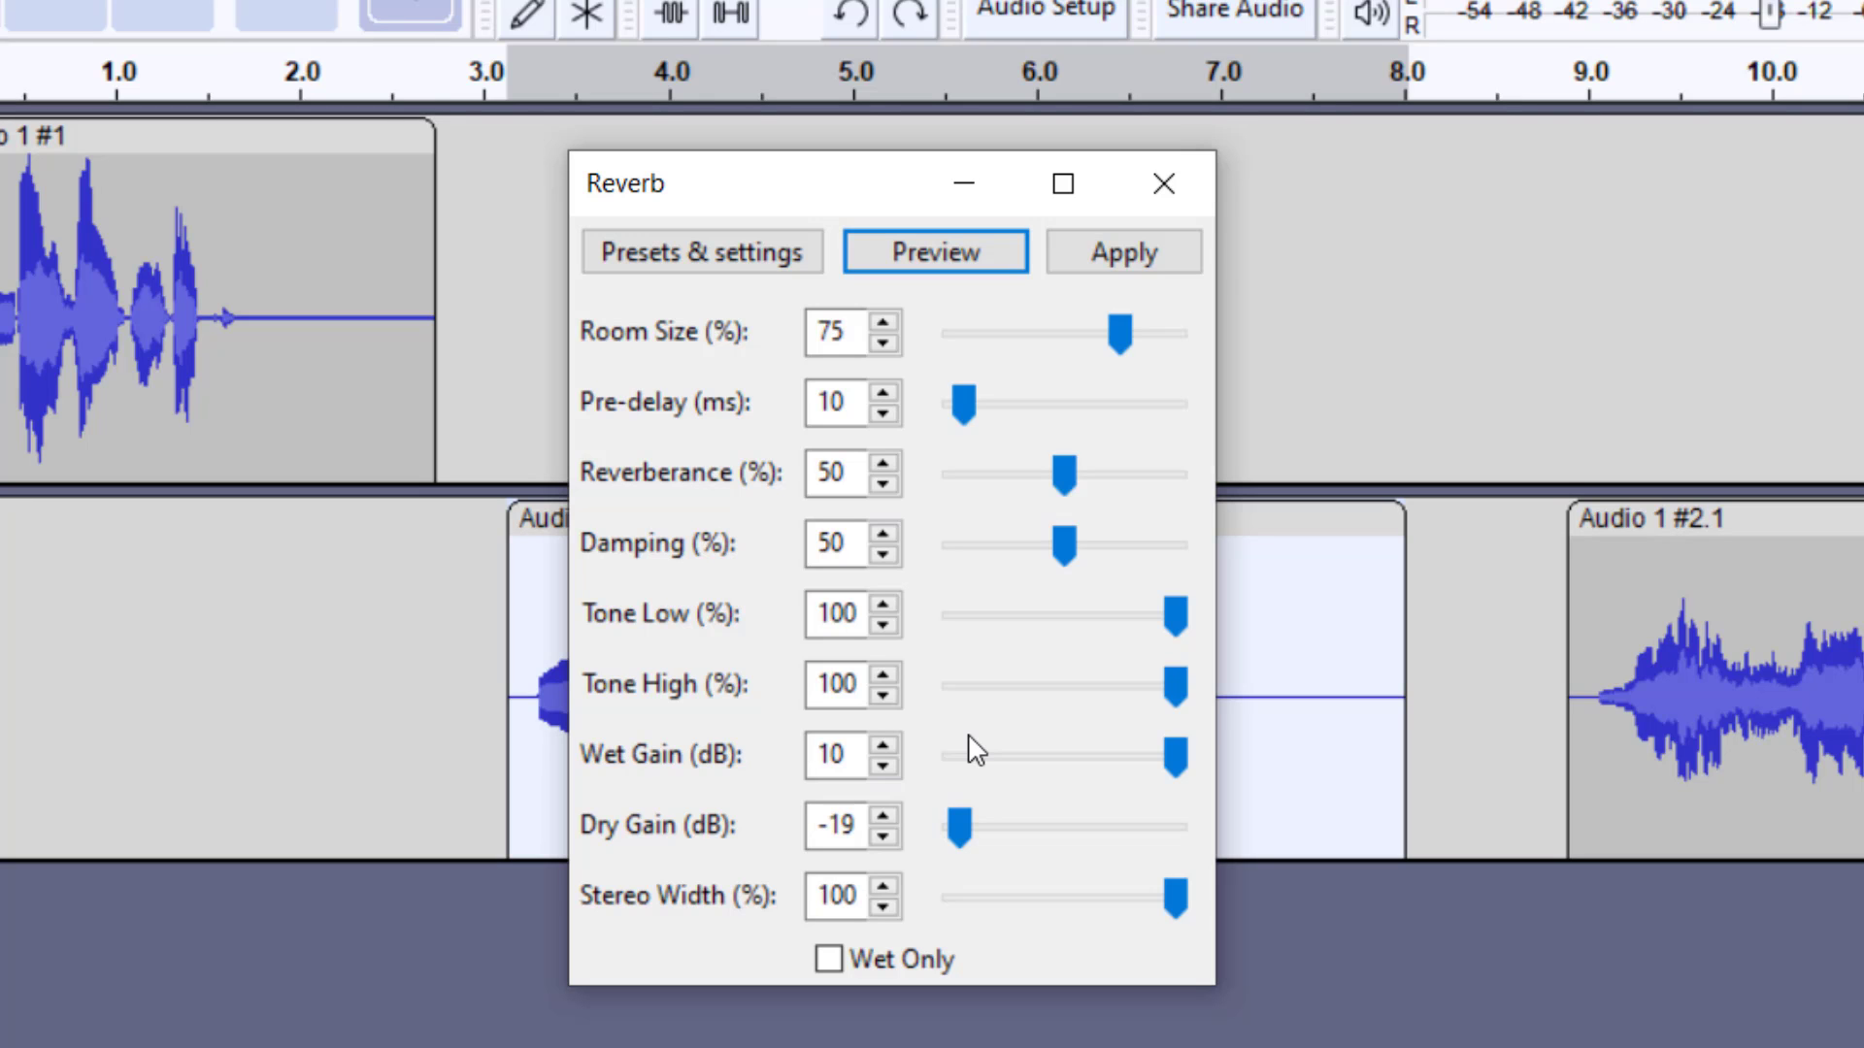
pyautogui.click(1161, 182)
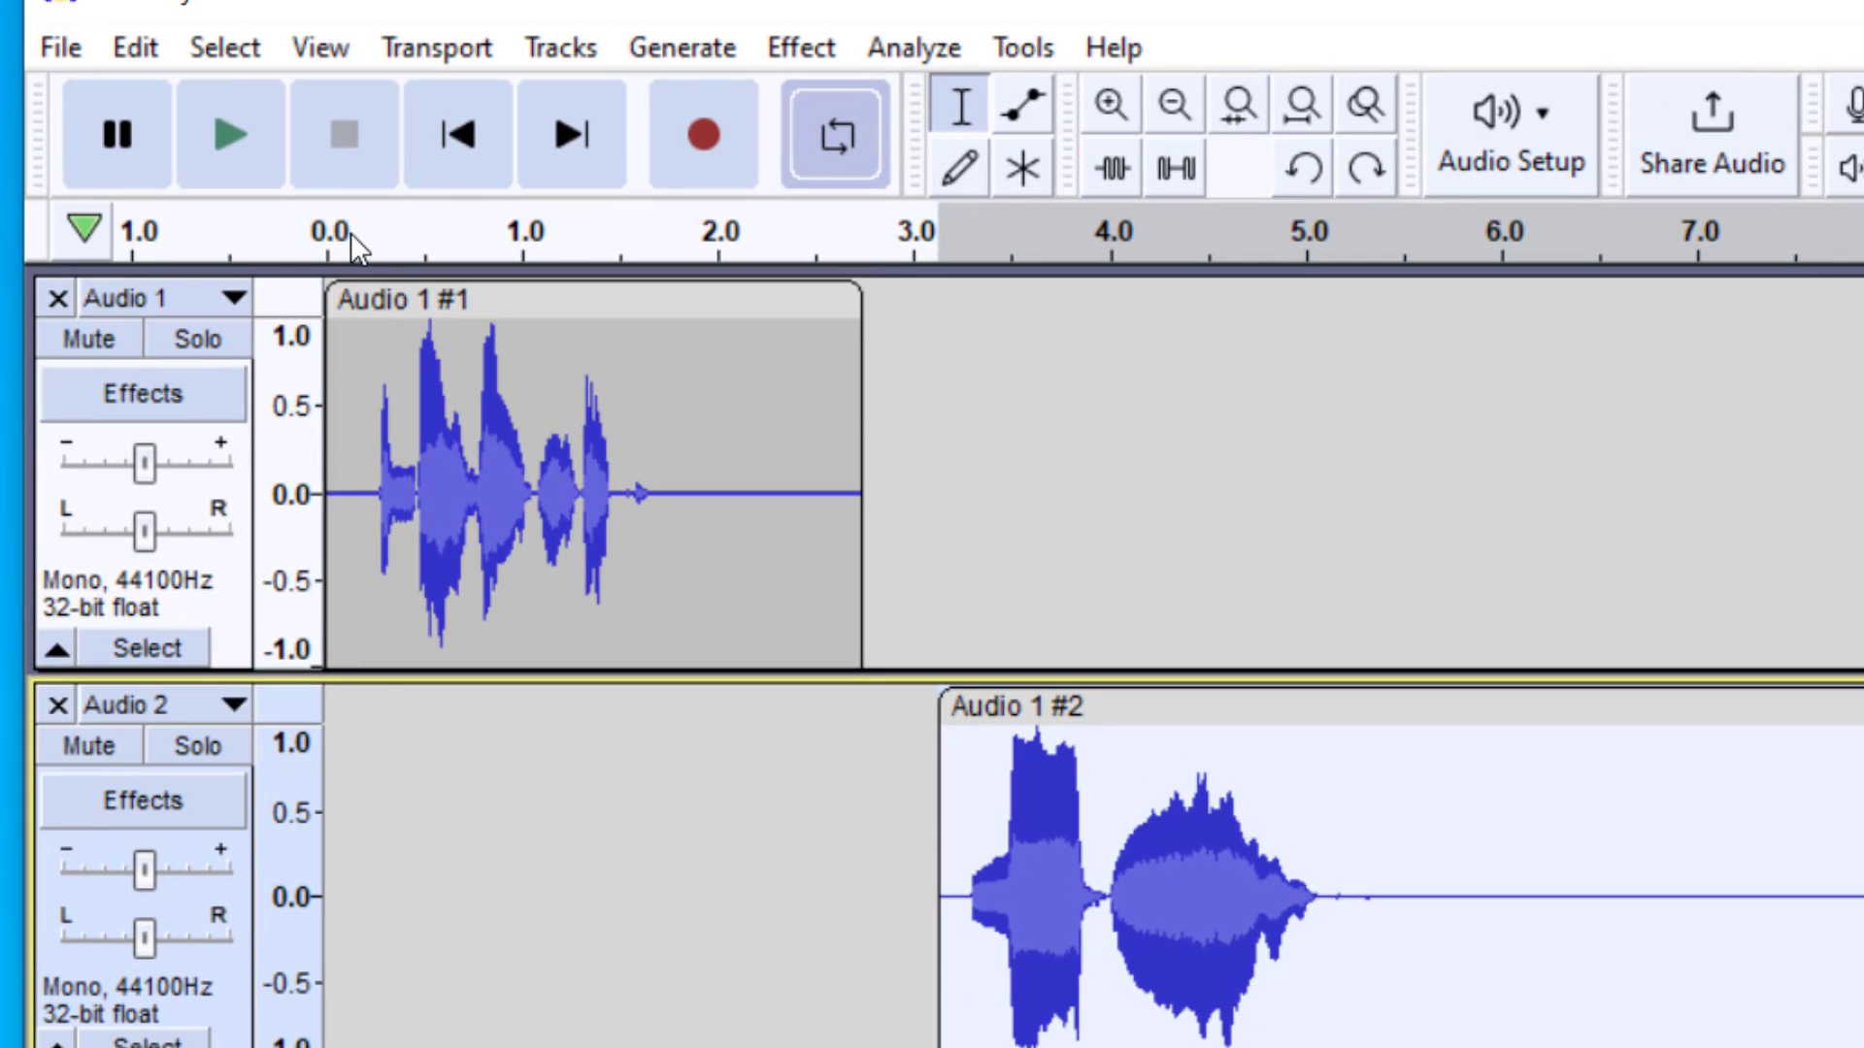
# Play back the Audio 1 #1 clip from about 0.1 s and preview the Echo effect on it with a 1-second delay time.
pyautogui.click(351, 231)
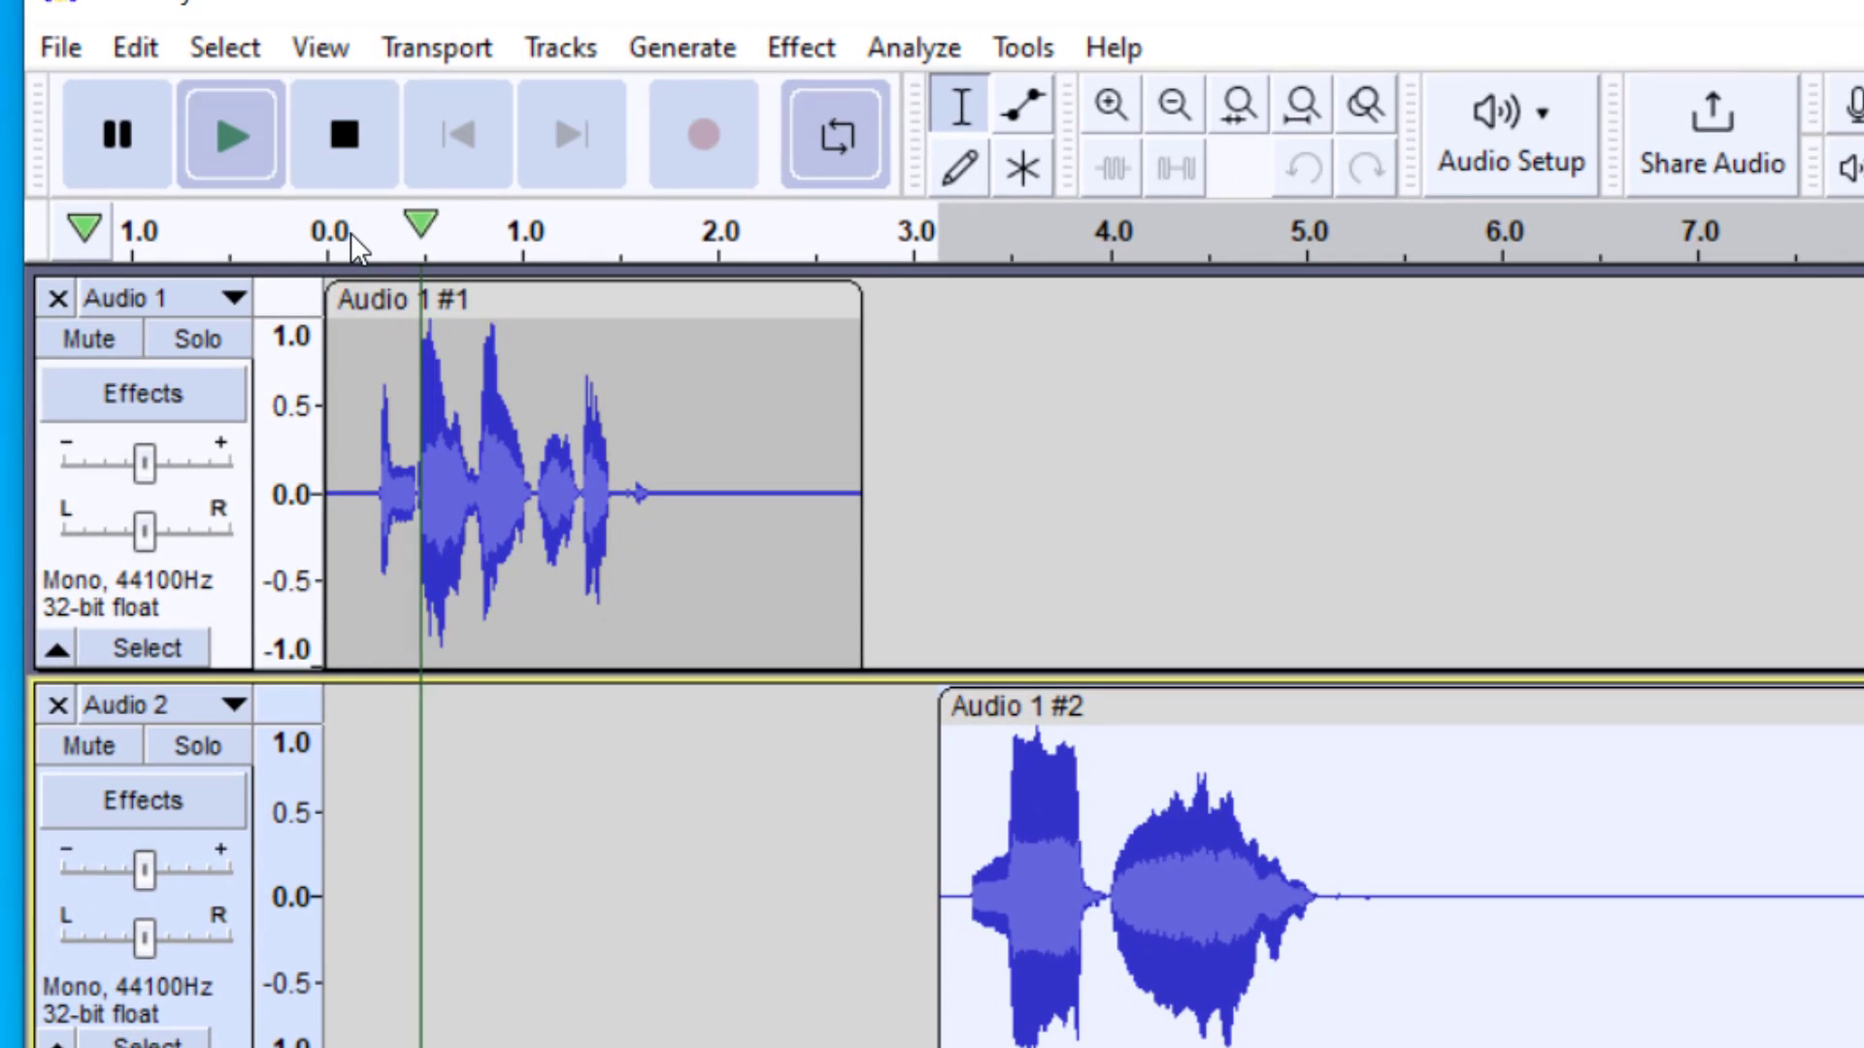
pyautogui.click(344, 136)
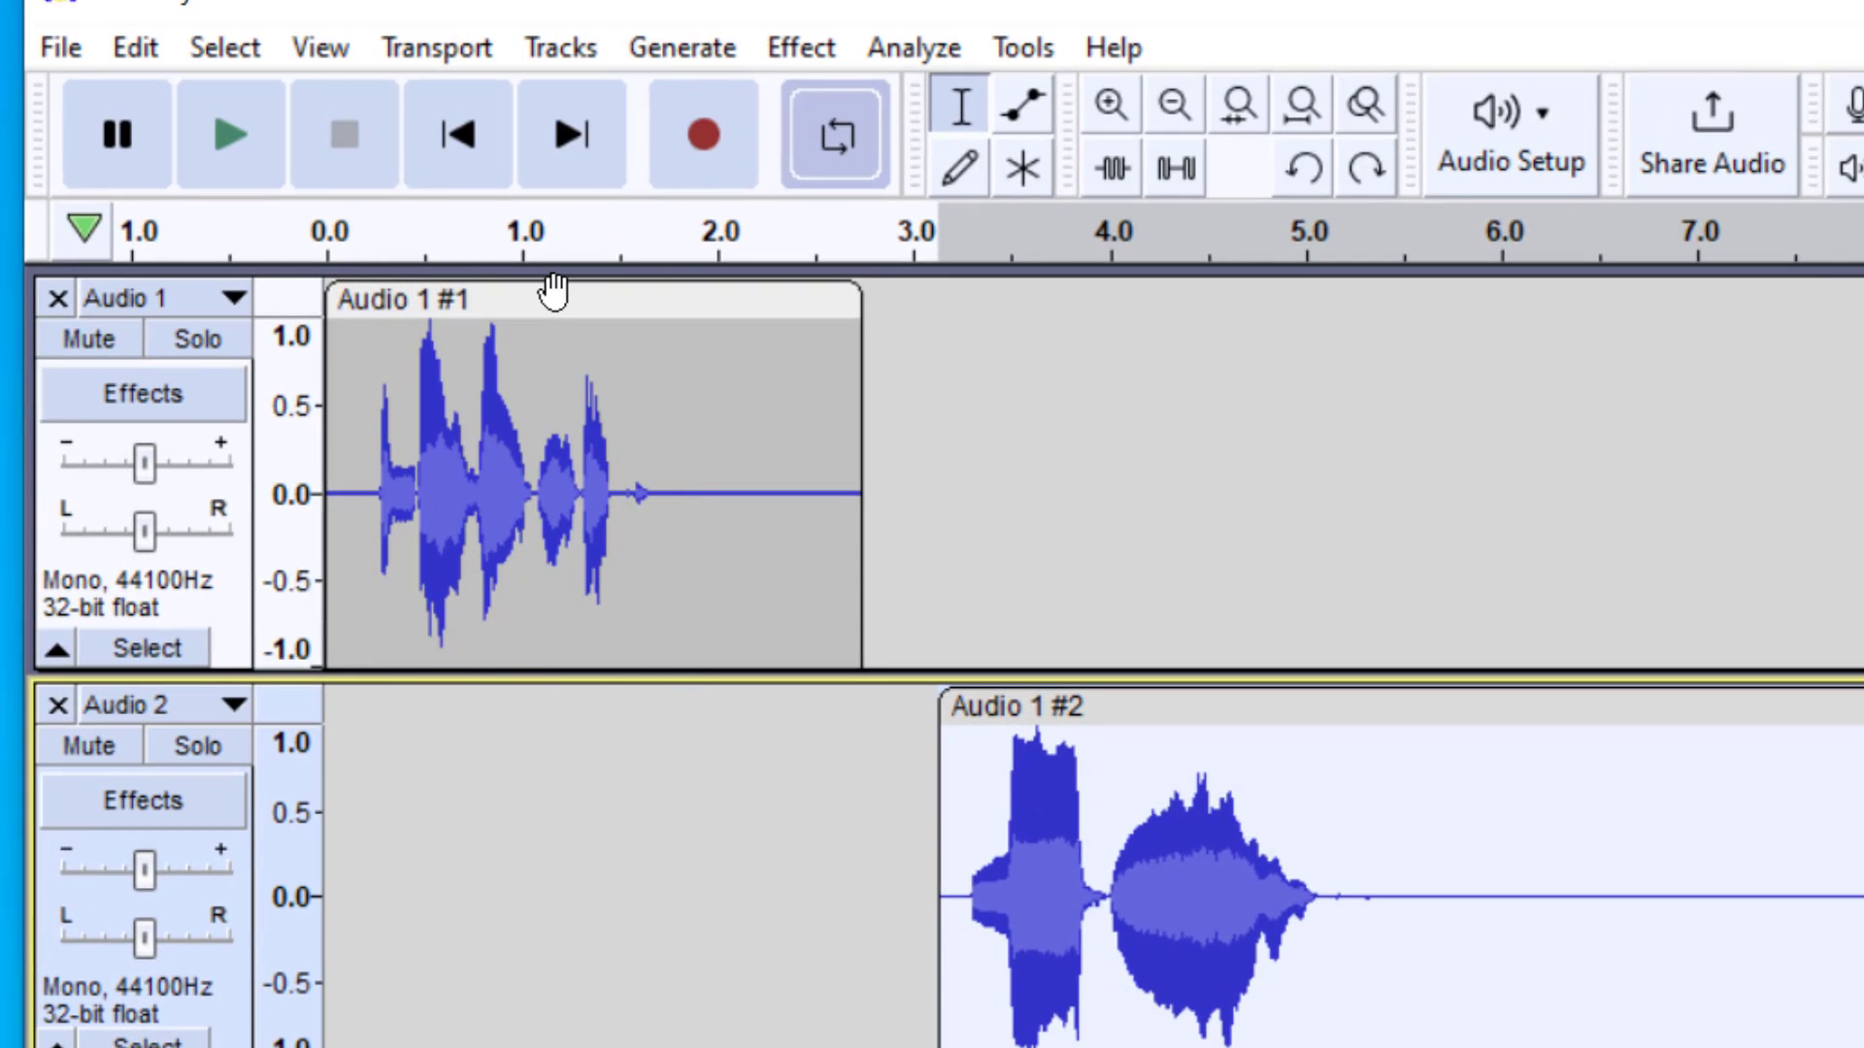
pyautogui.click(559, 290)
pyautogui.click(712, 55)
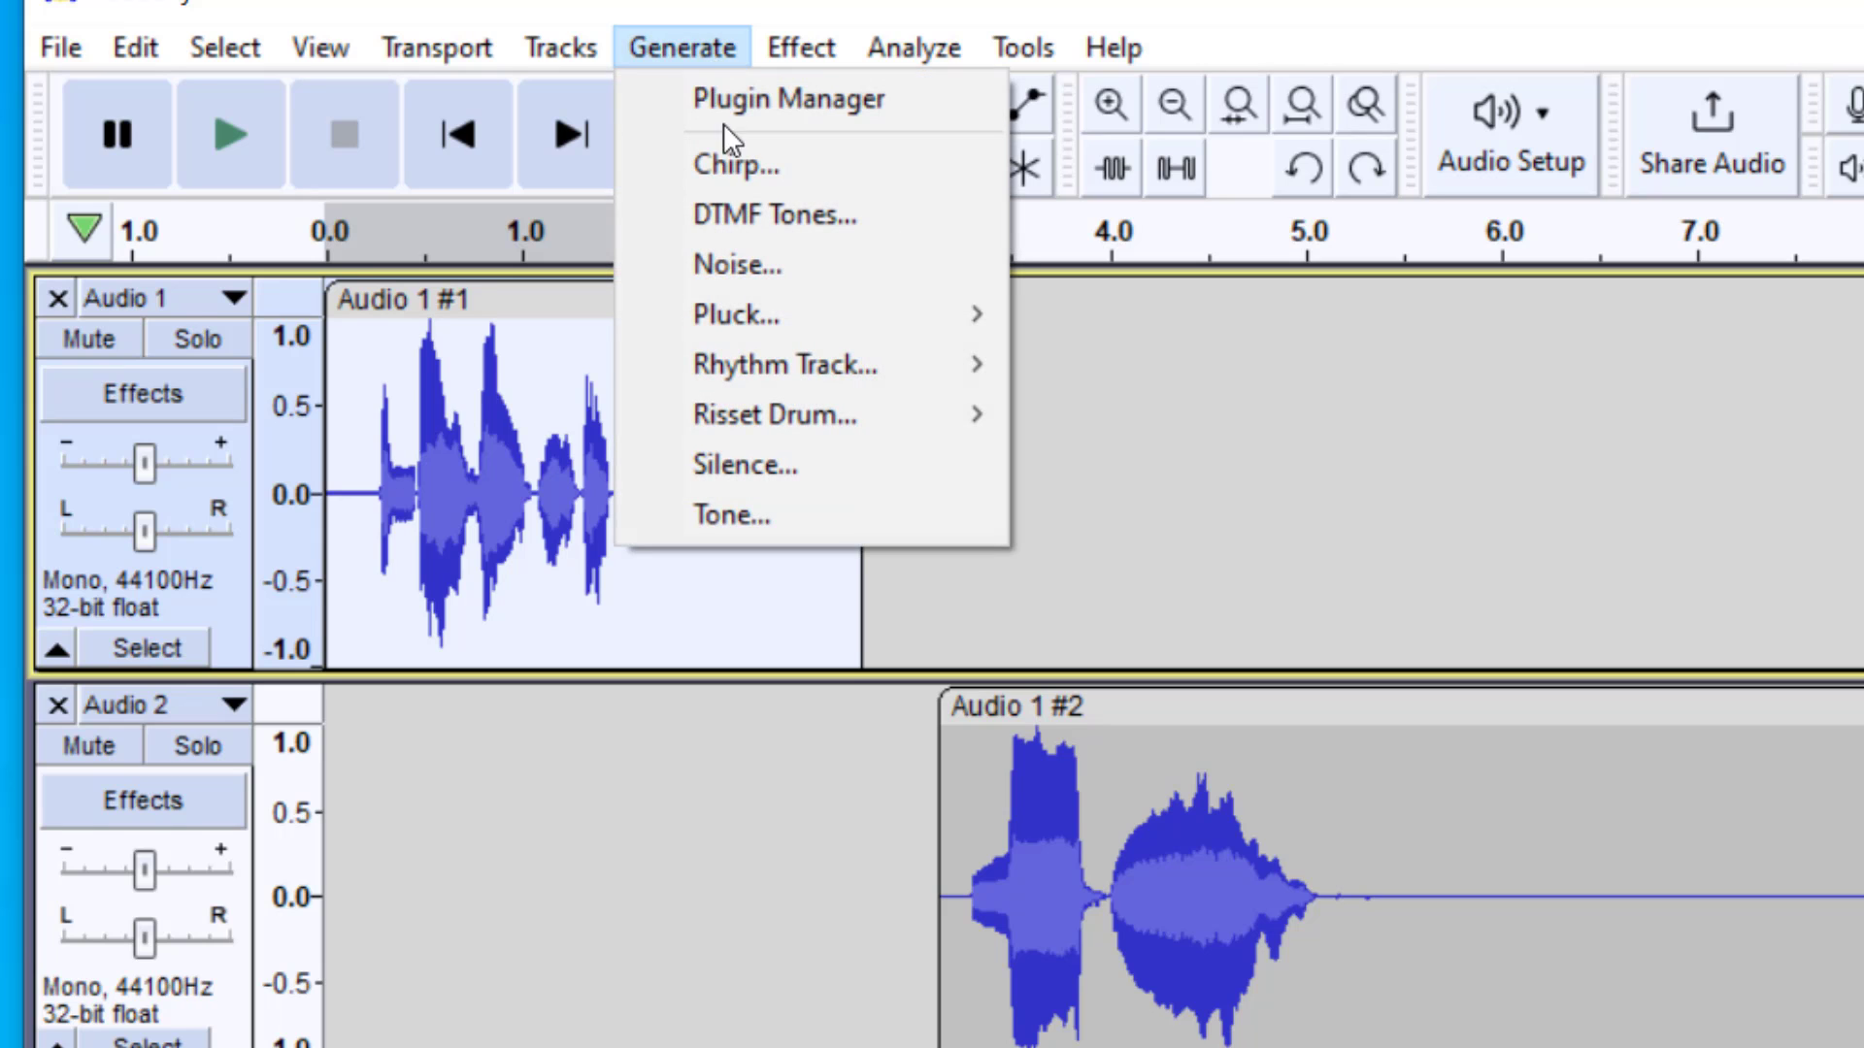
pyautogui.click(713, 46)
pyautogui.click(829, 49)
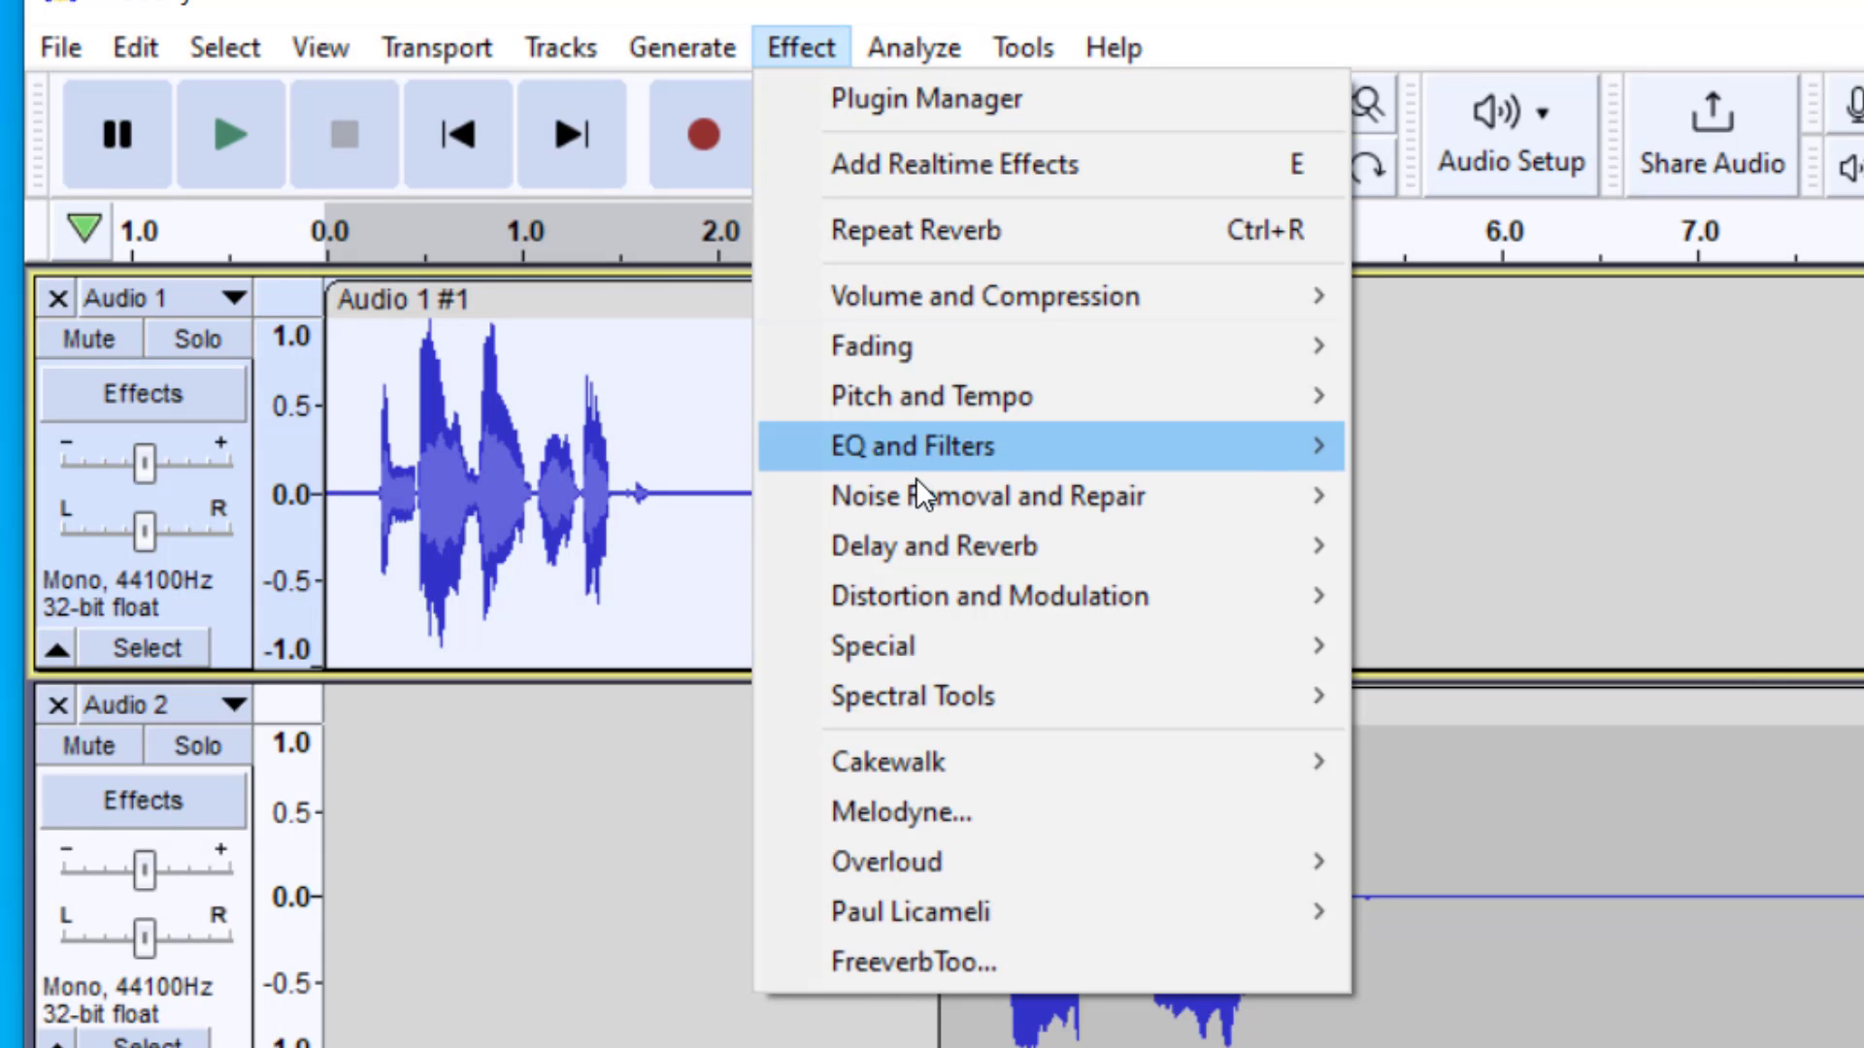
pyautogui.moveTo(1162, 549)
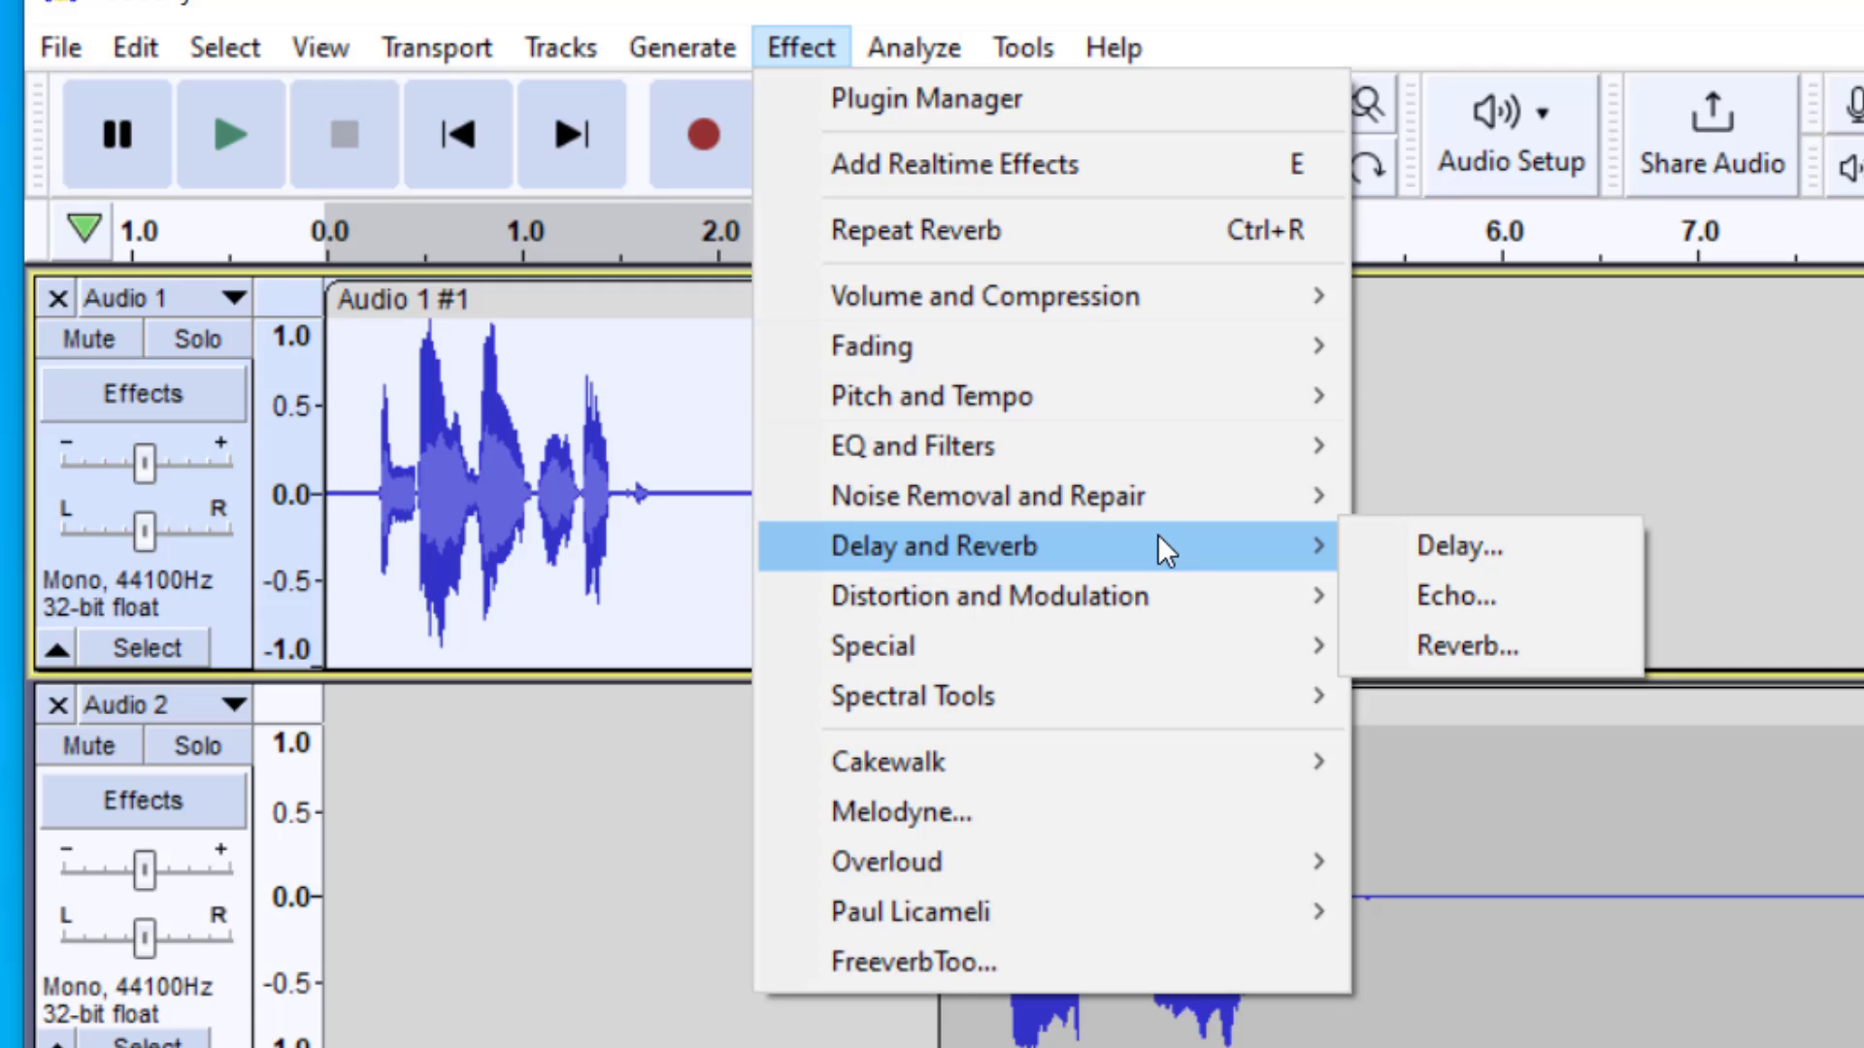
pyautogui.click(1495, 604)
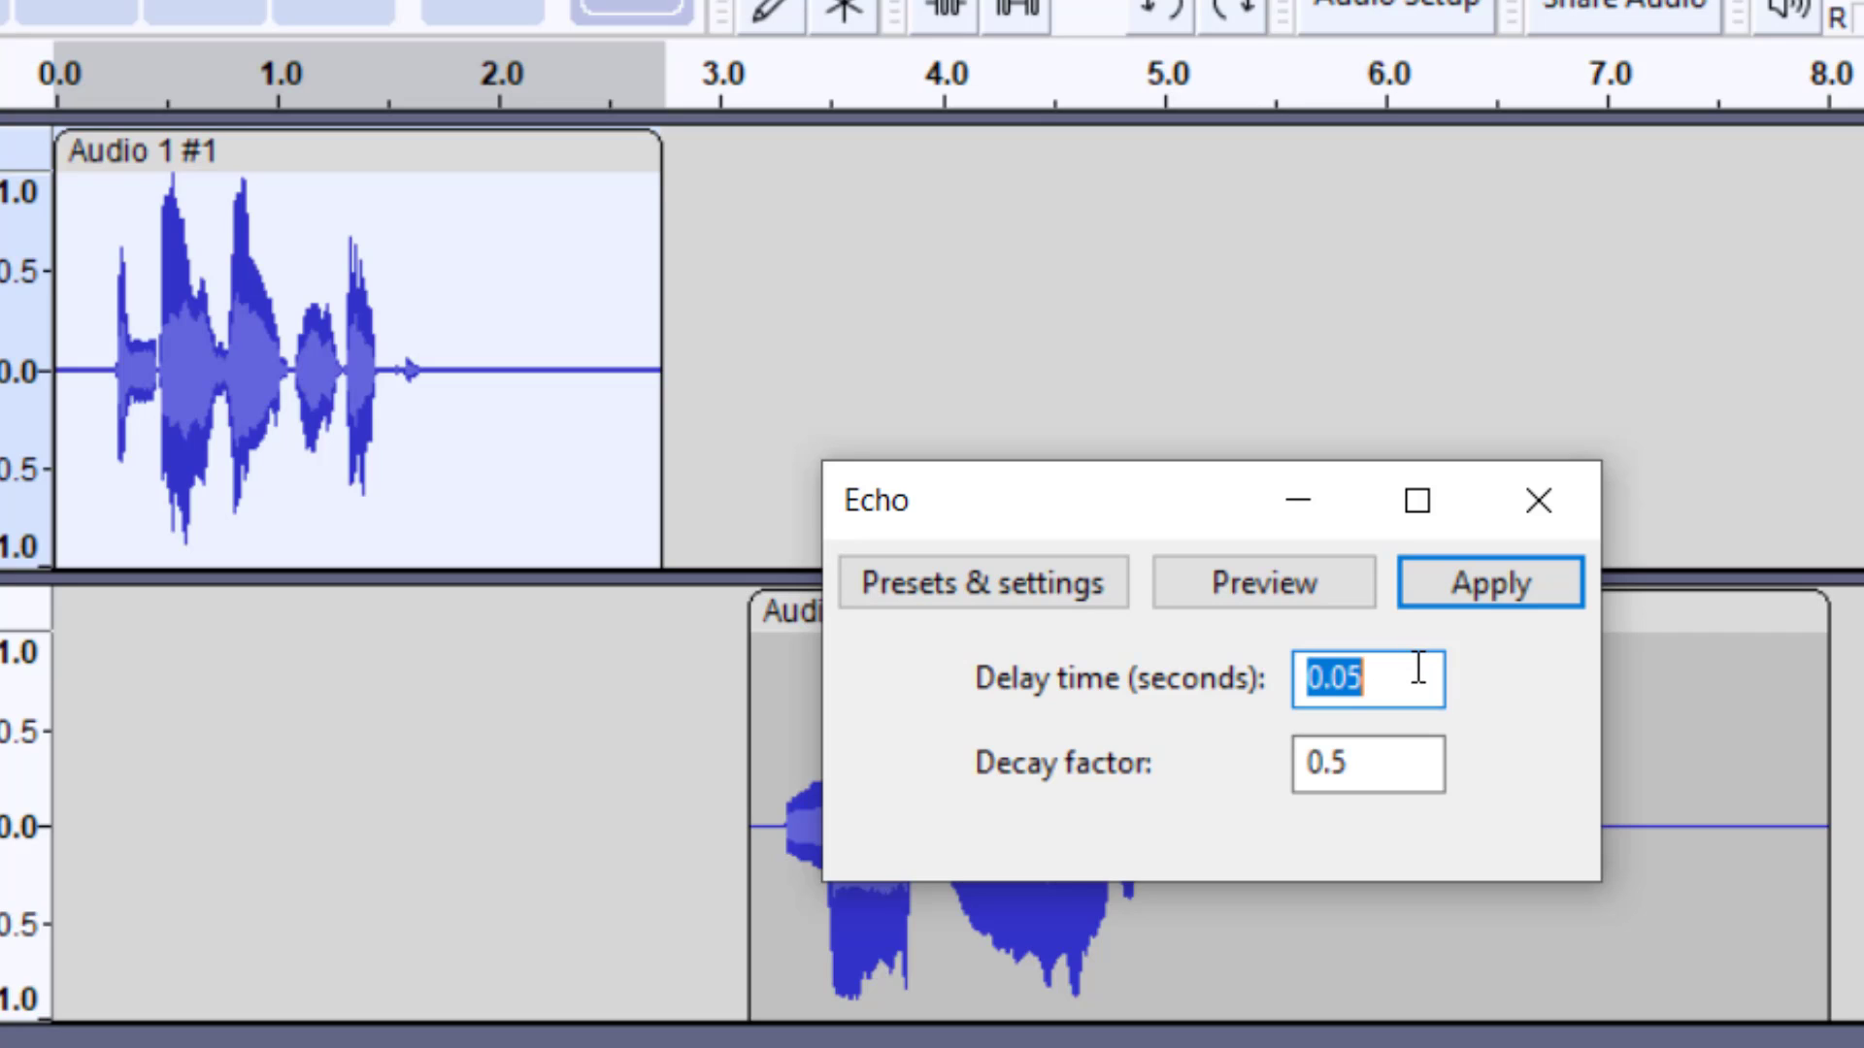
pyautogui.write('1')
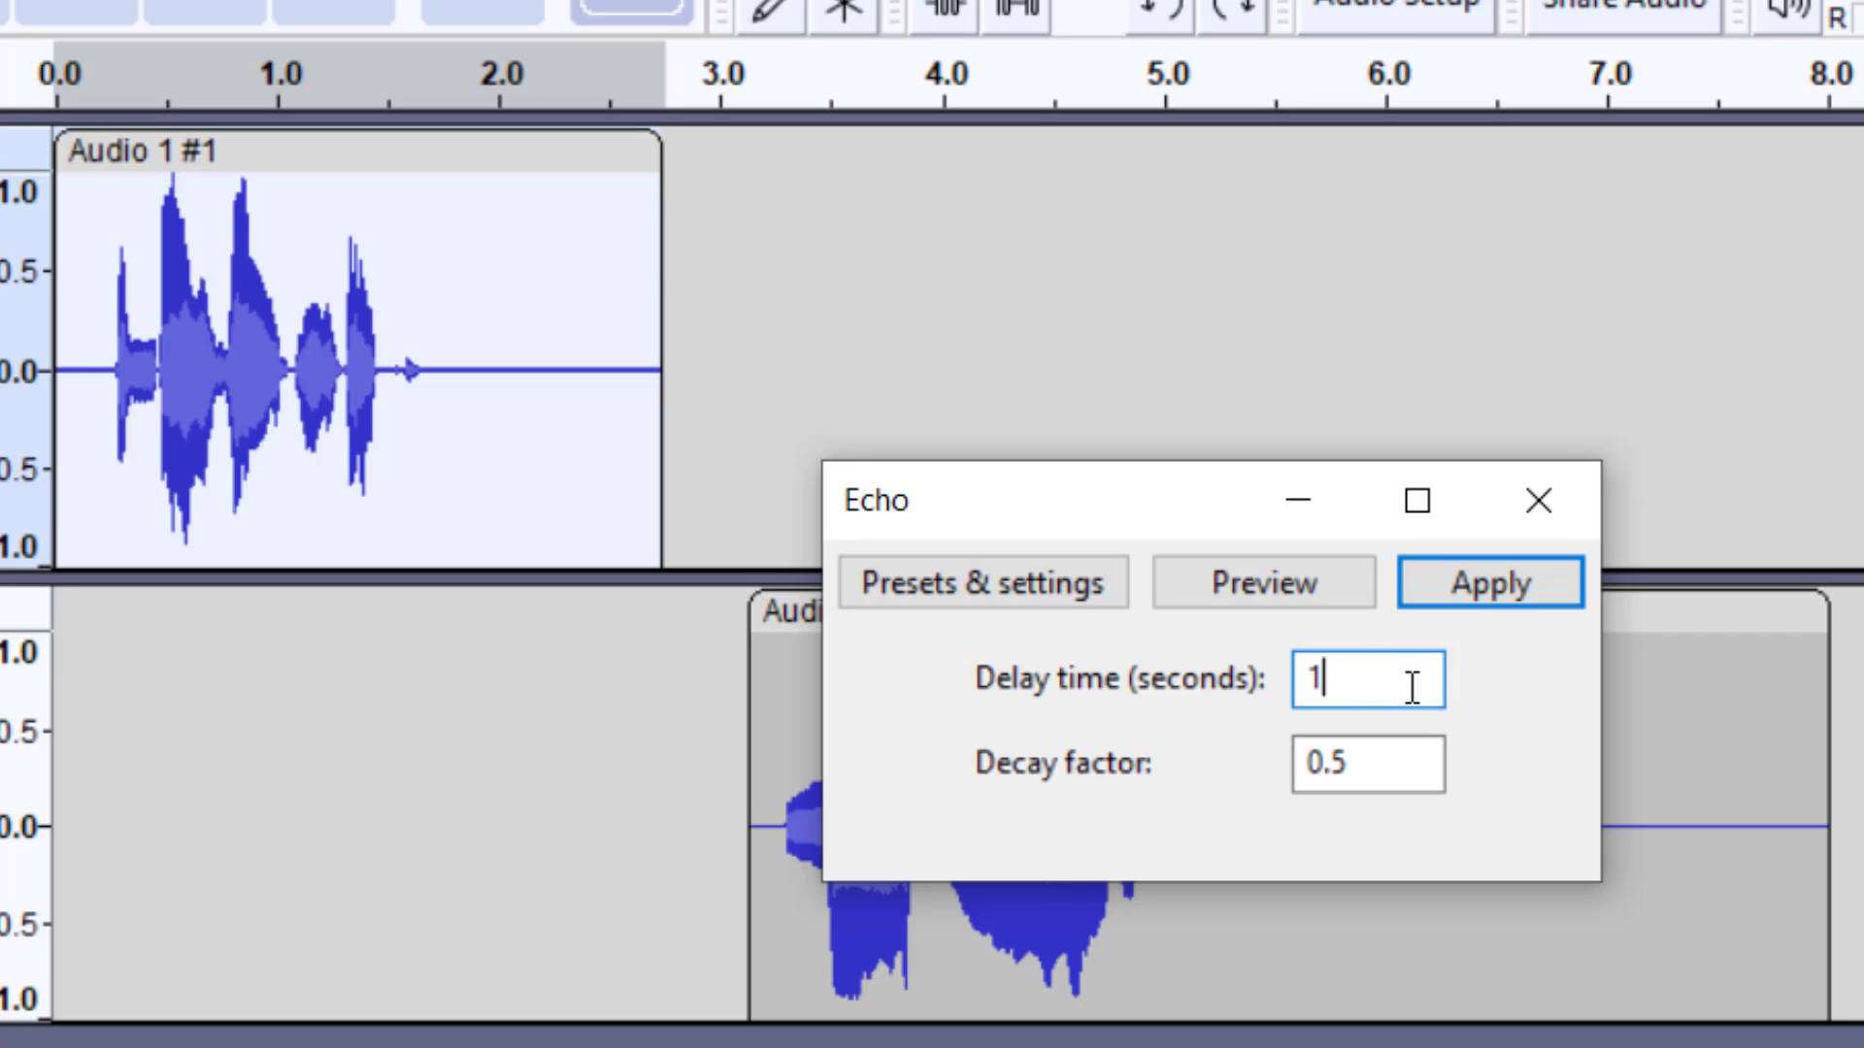
pyautogui.click(1308, 582)
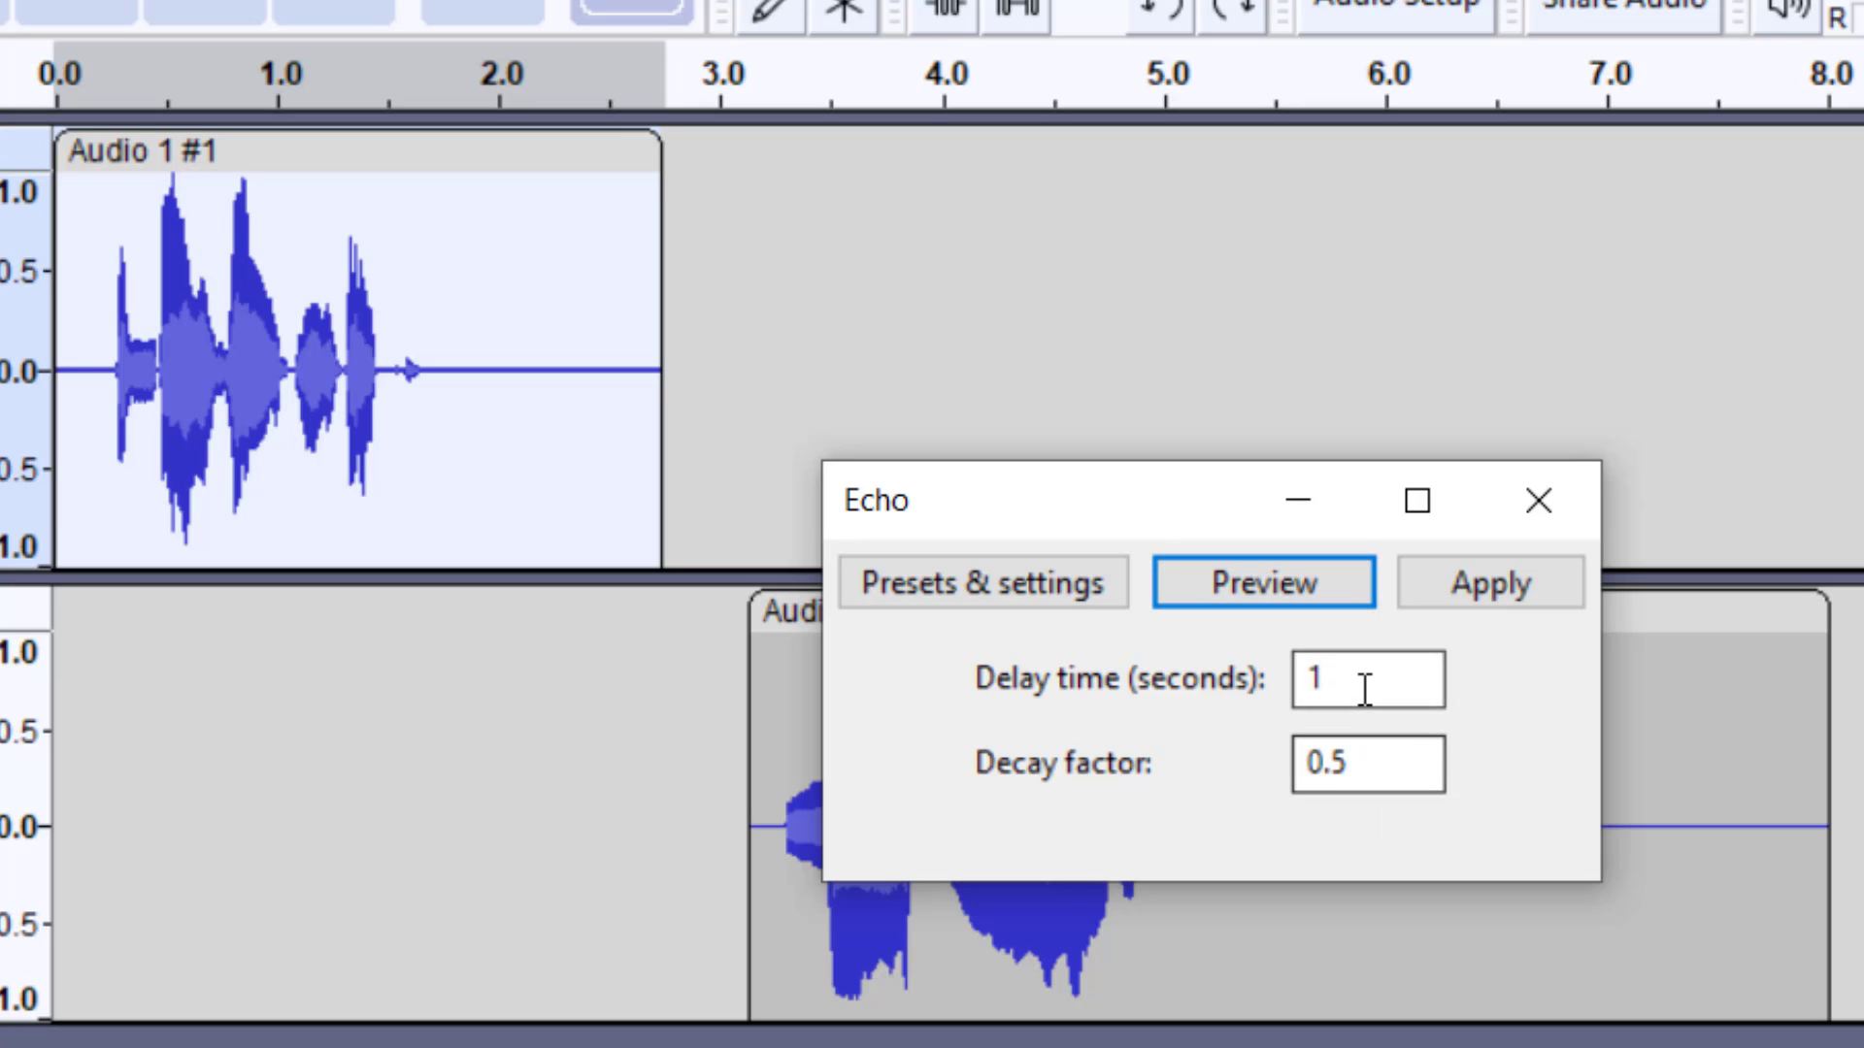
# Set the echo's delay time to 0.1 seconds, preview it, and apply the echo to the Audio 1 #1 clip.
pyautogui.moveTo(1360, 679); pyautogui.dragTo(1252, 678)
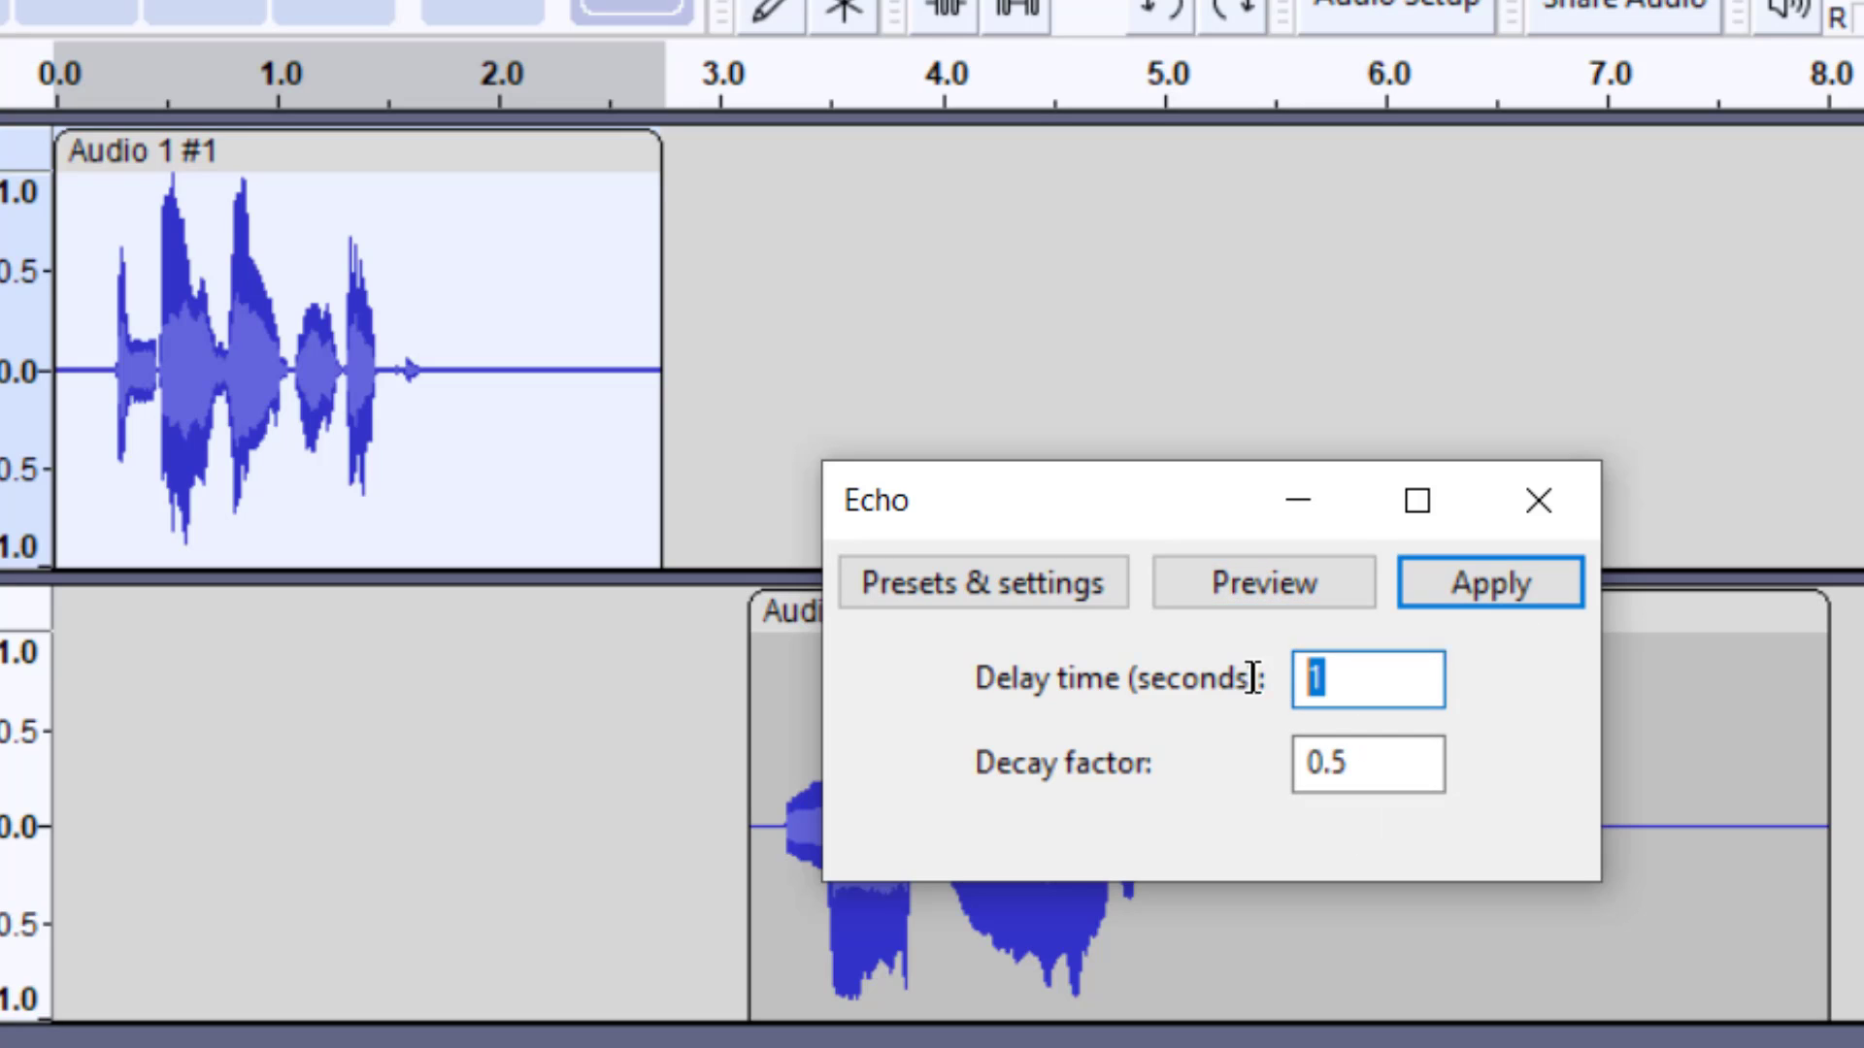
pyautogui.click(1302, 680)
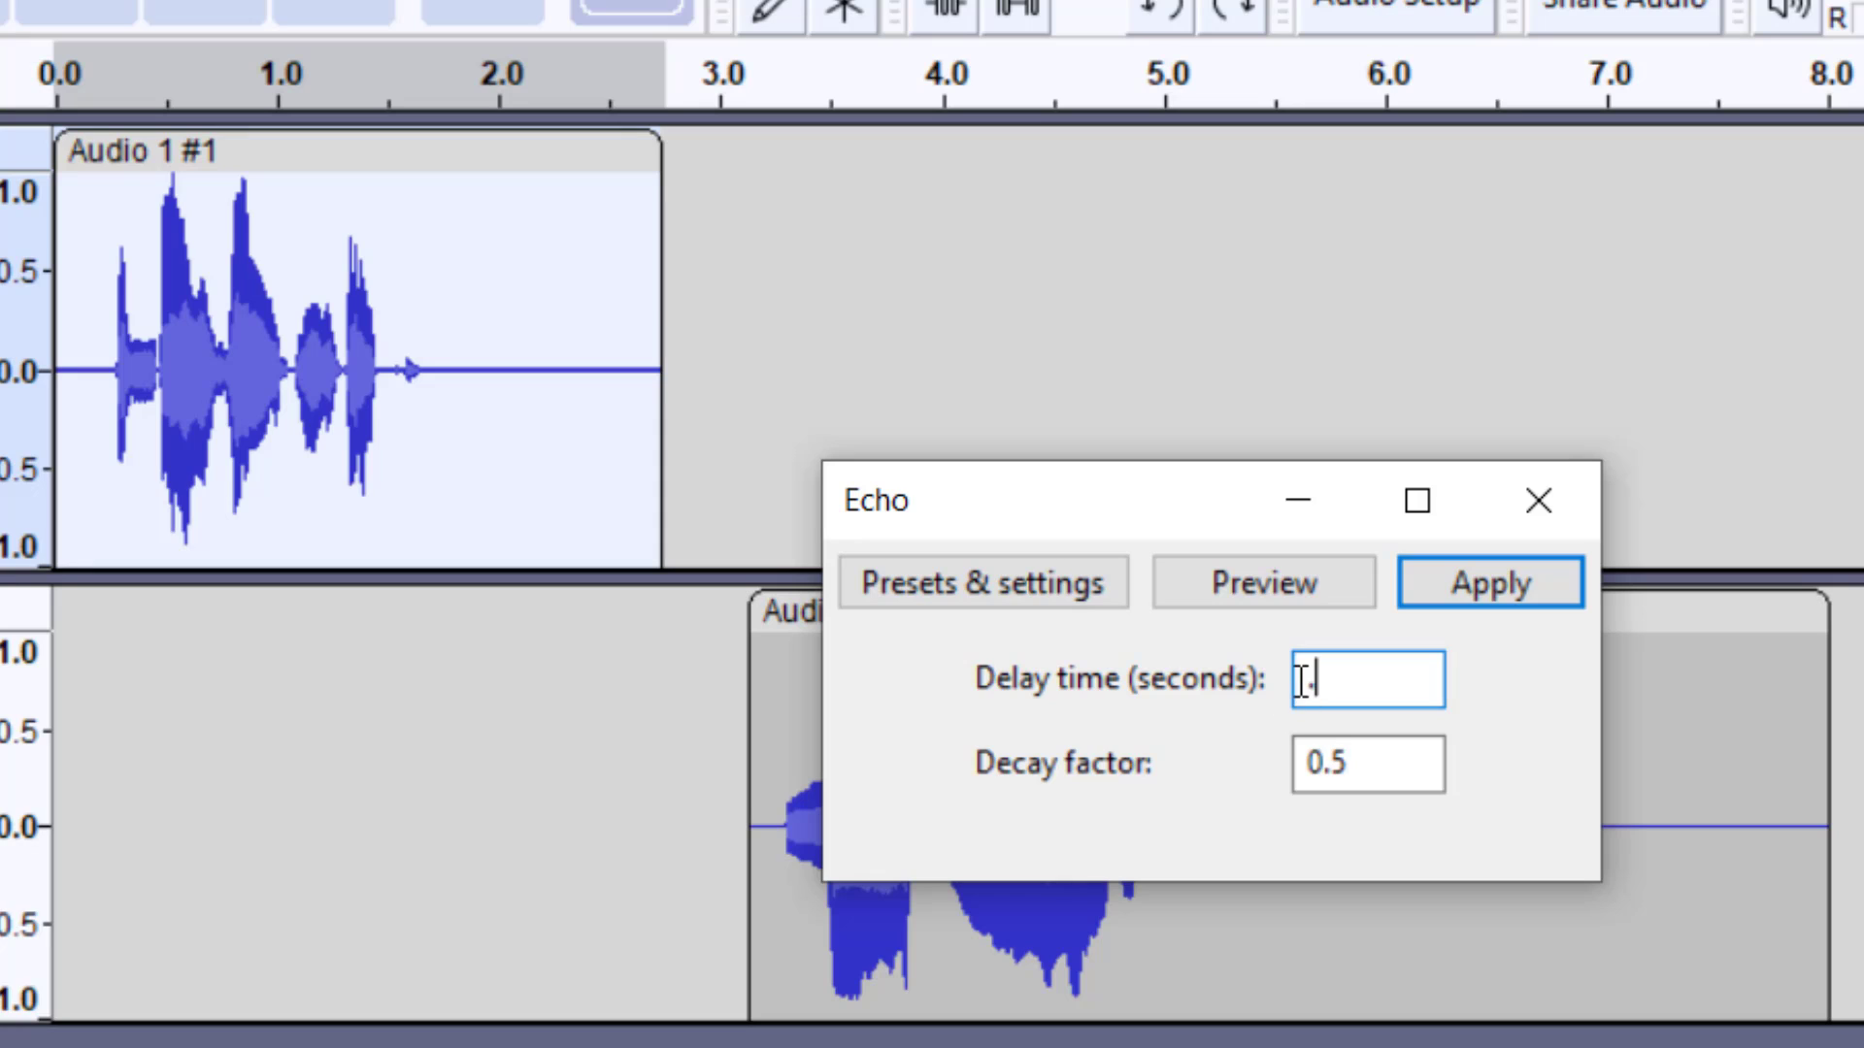
pyautogui.click(1313, 583)
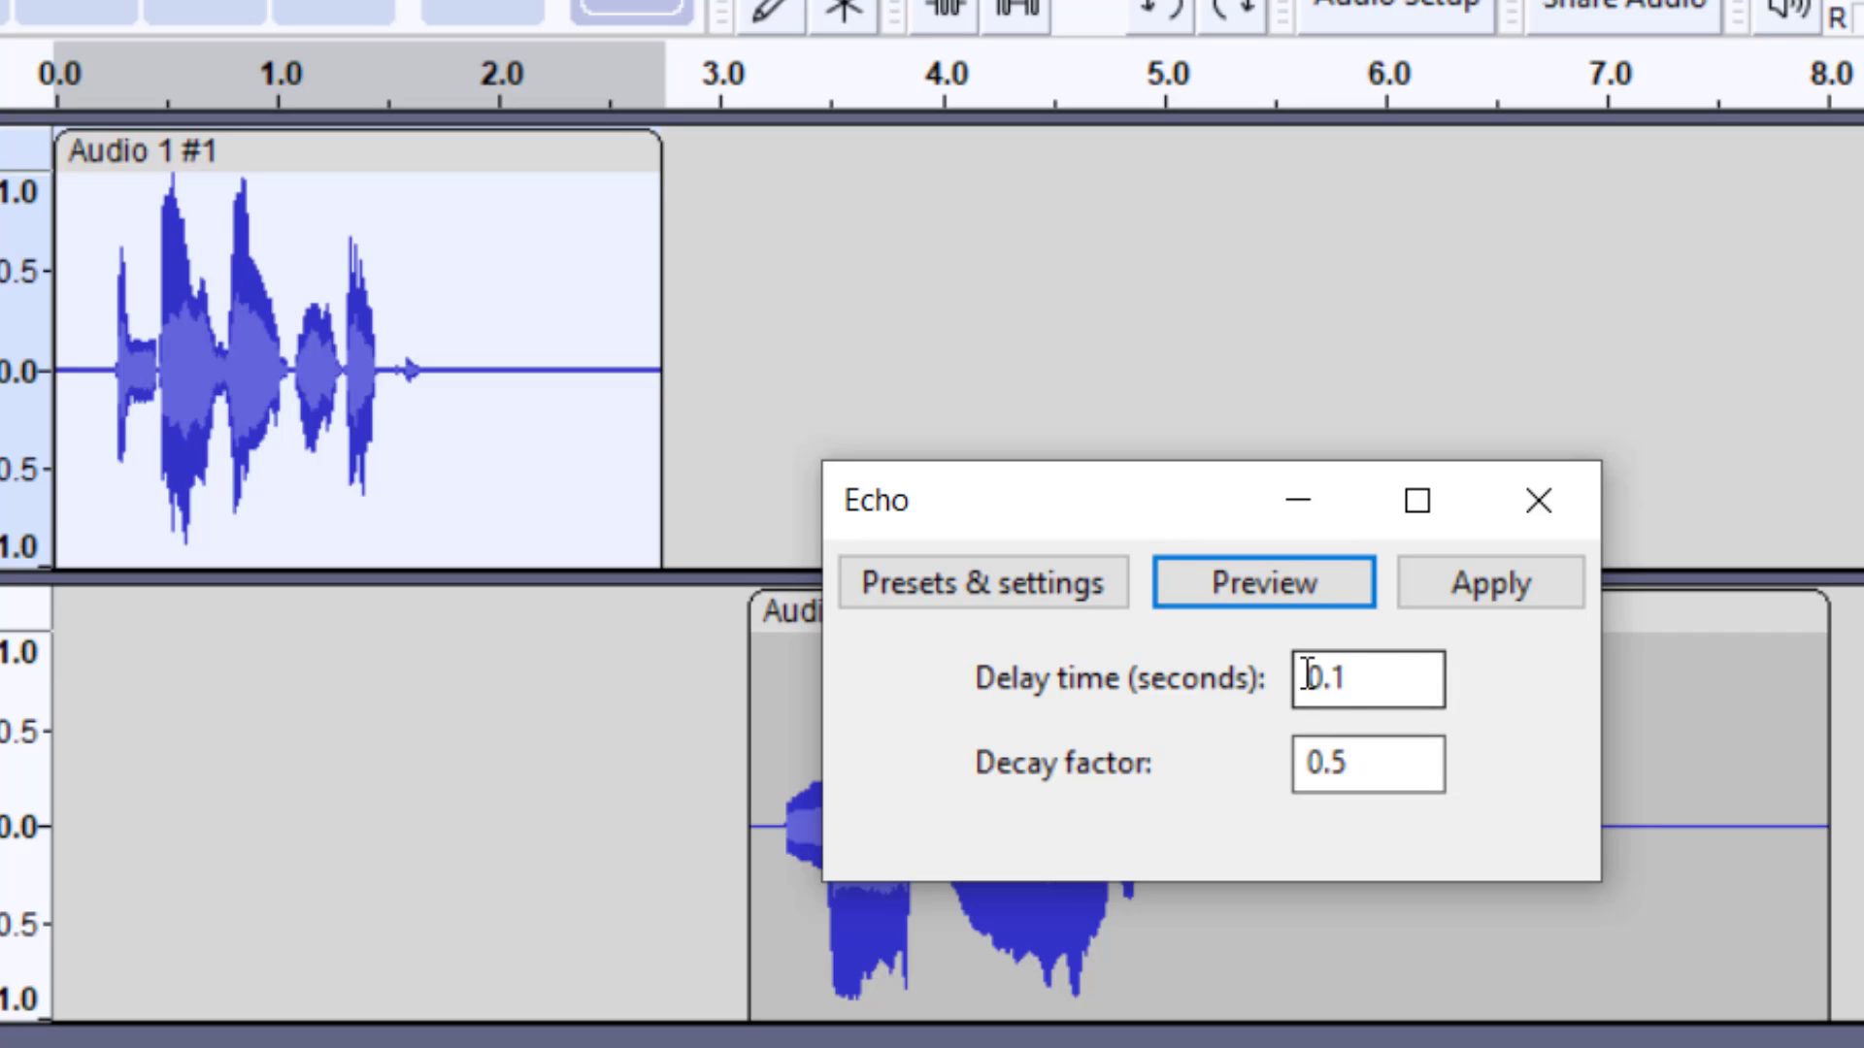
pyautogui.click(1474, 587)
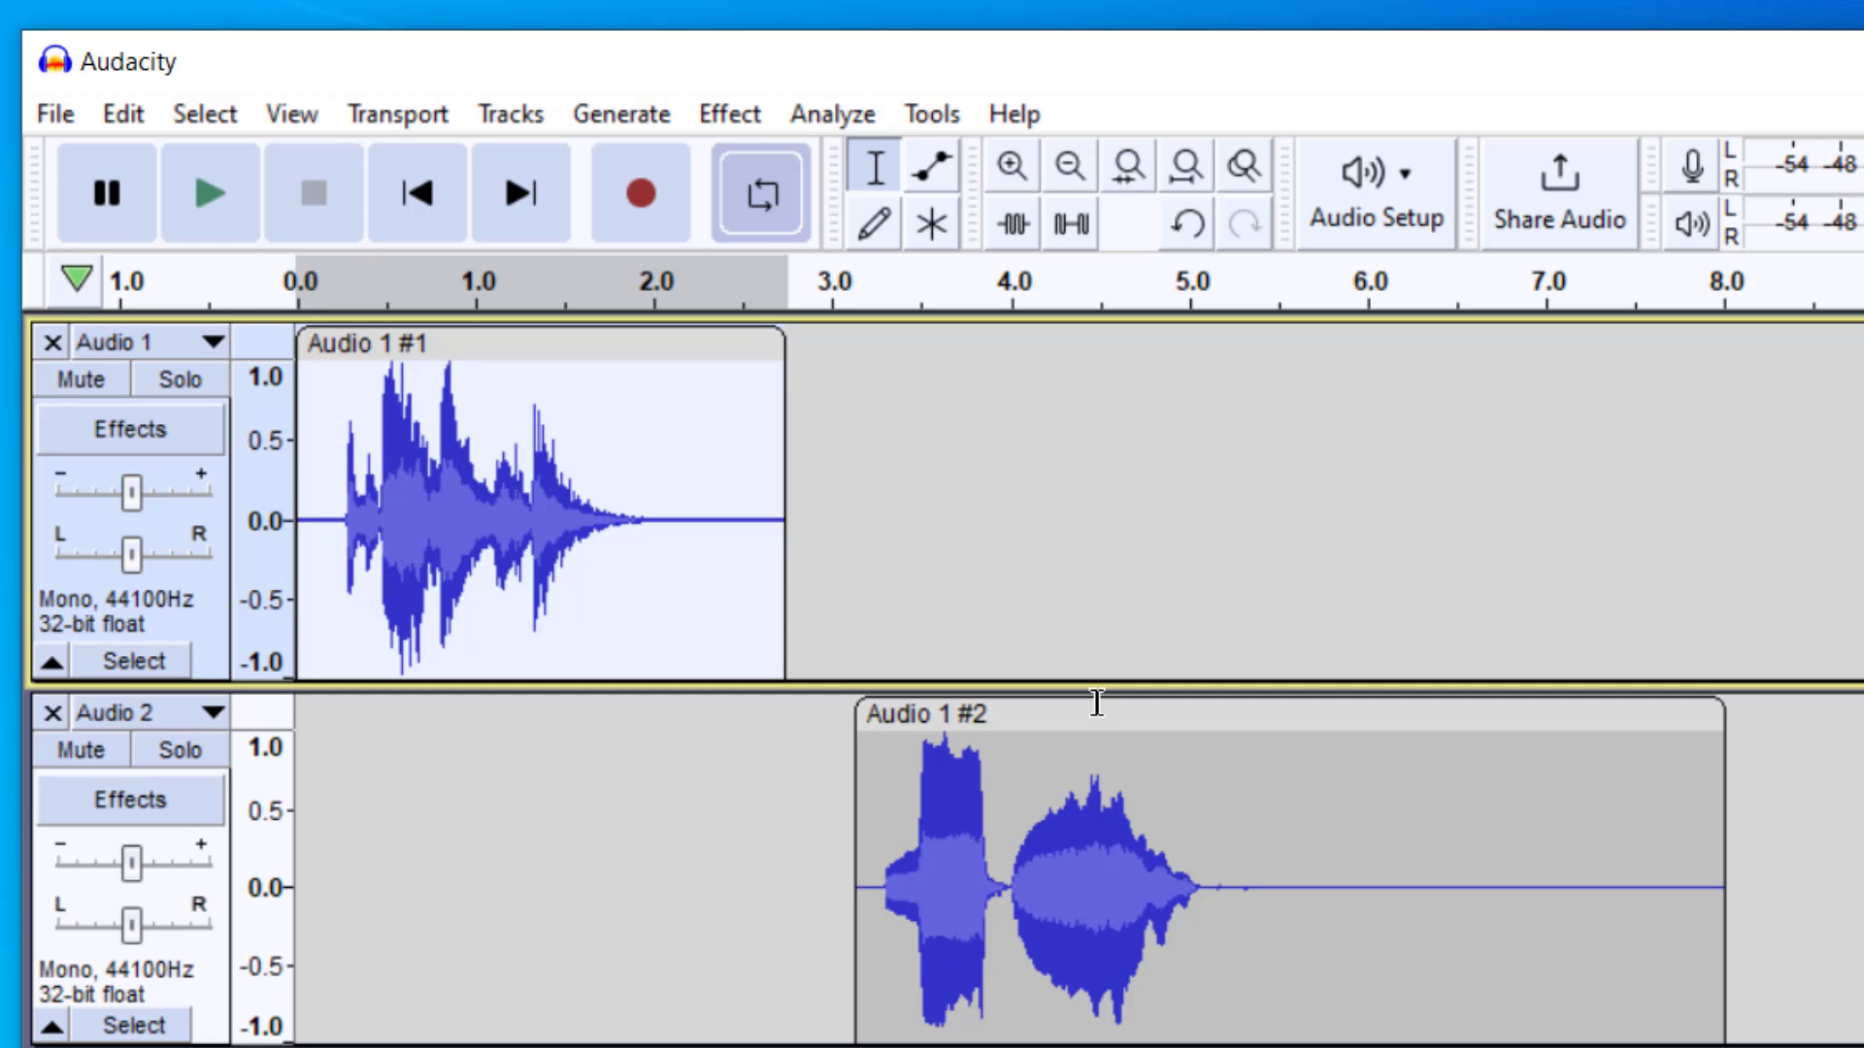
# Review the available audio export formats, such as MP3, WAV and OGG, without exporting anything.
pyautogui.click(53, 115)
pyautogui.moveTo(155, 442)
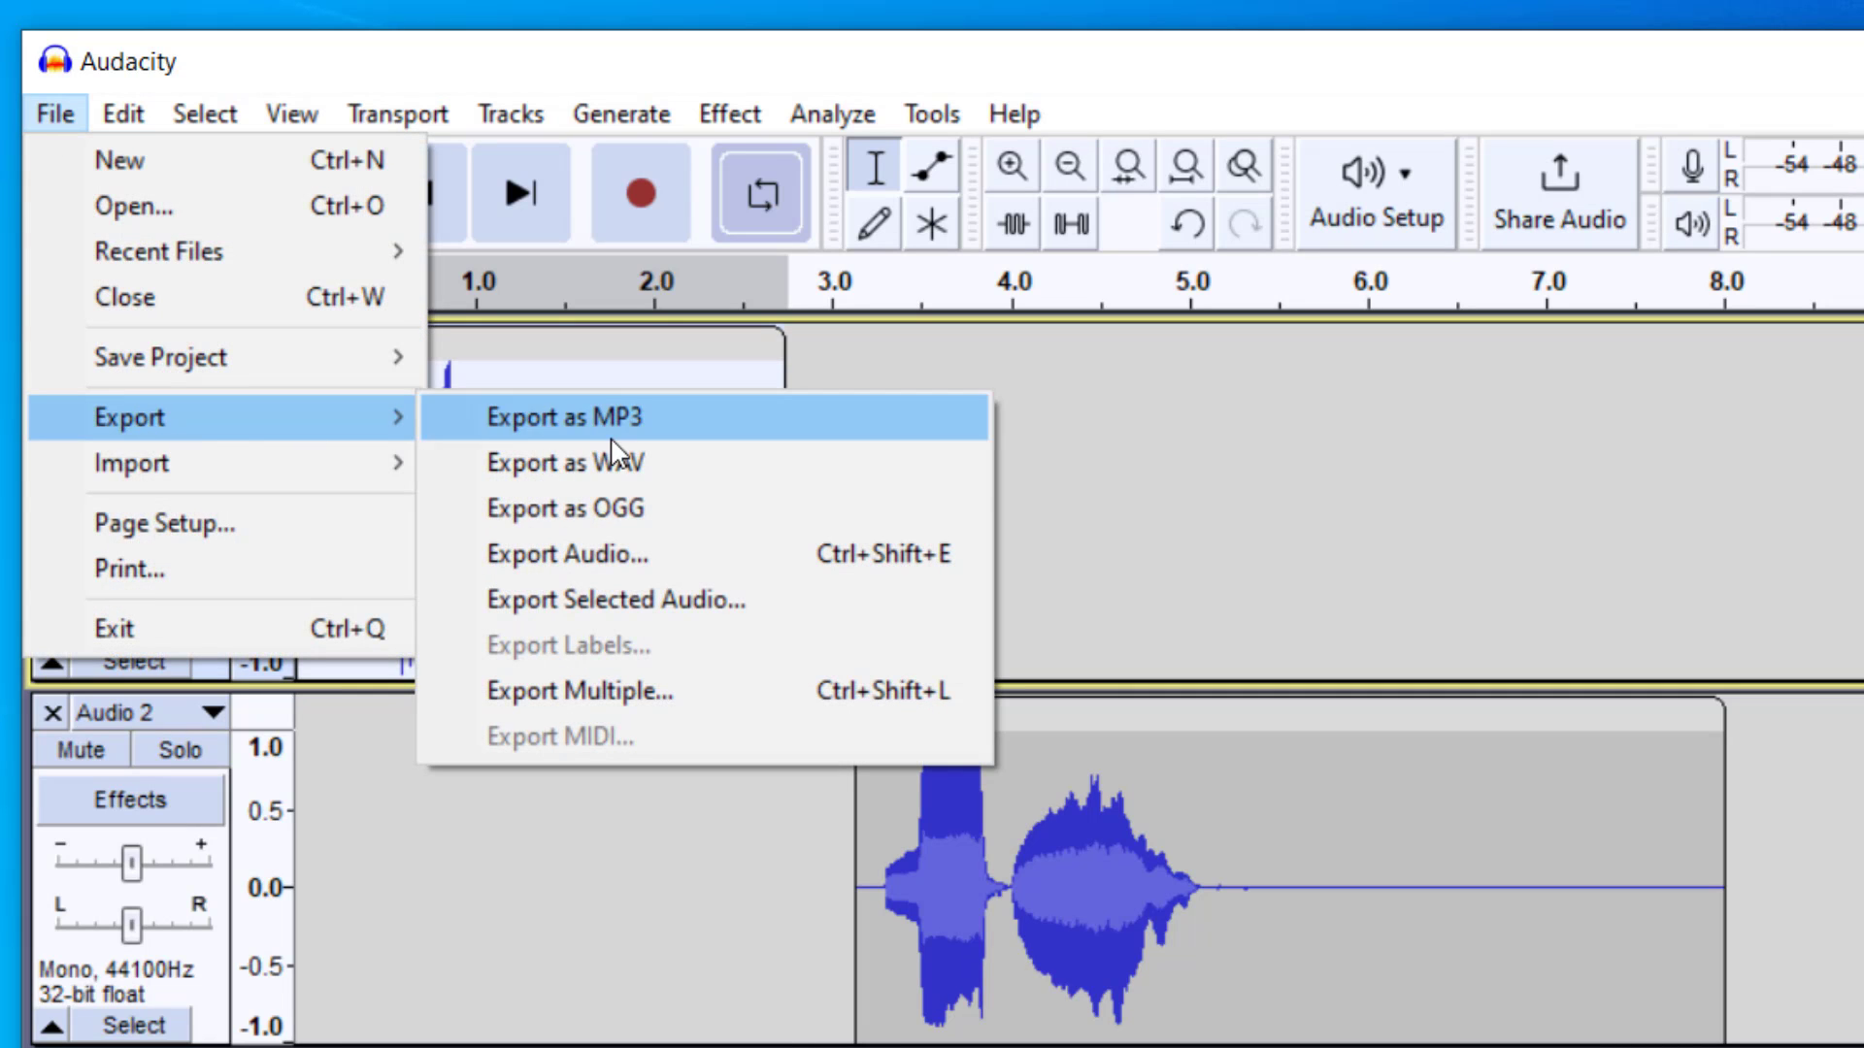
pyautogui.click(838, 68)
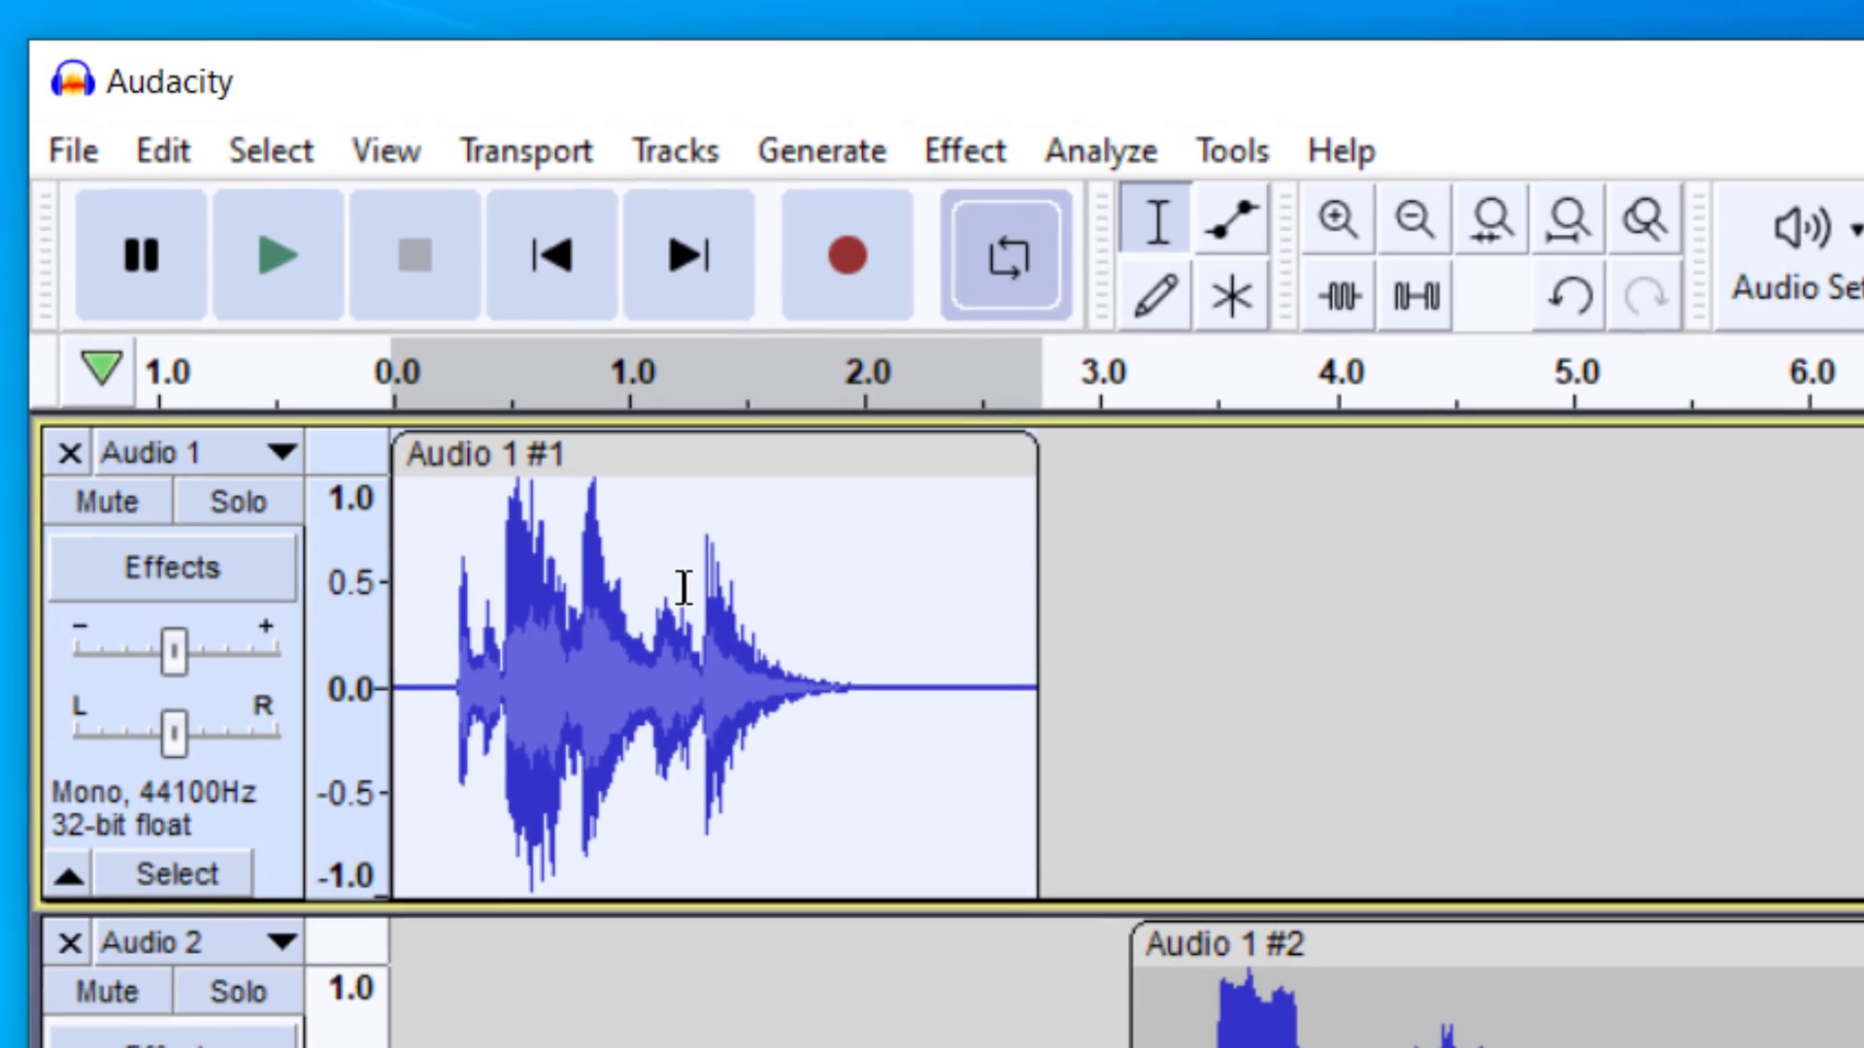
# Try a Fade Out on the Audio 1 #1 clip from about 1.1 s to 2.2 s, and undo it.
pyautogui.moveTo(653, 578); pyautogui.dragTo(792, 640)
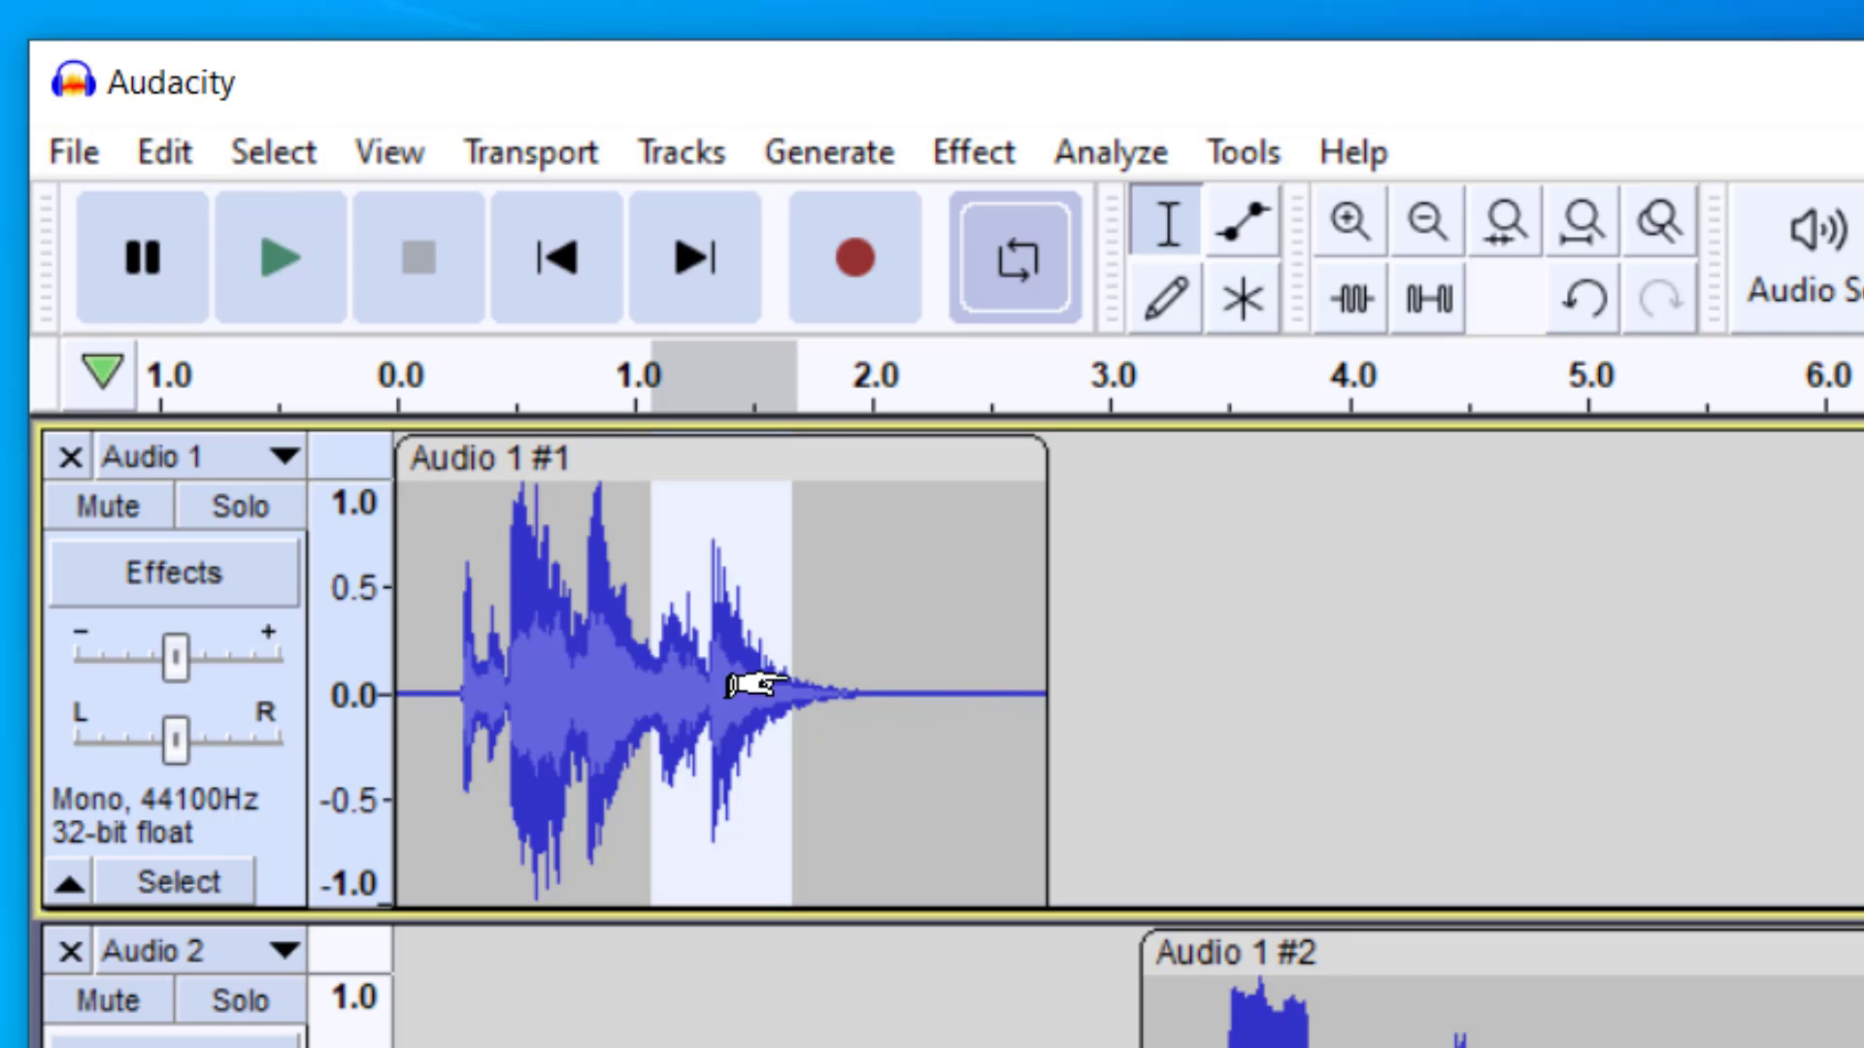
pyautogui.moveTo(660, 627); pyautogui.dragTo(919, 653)
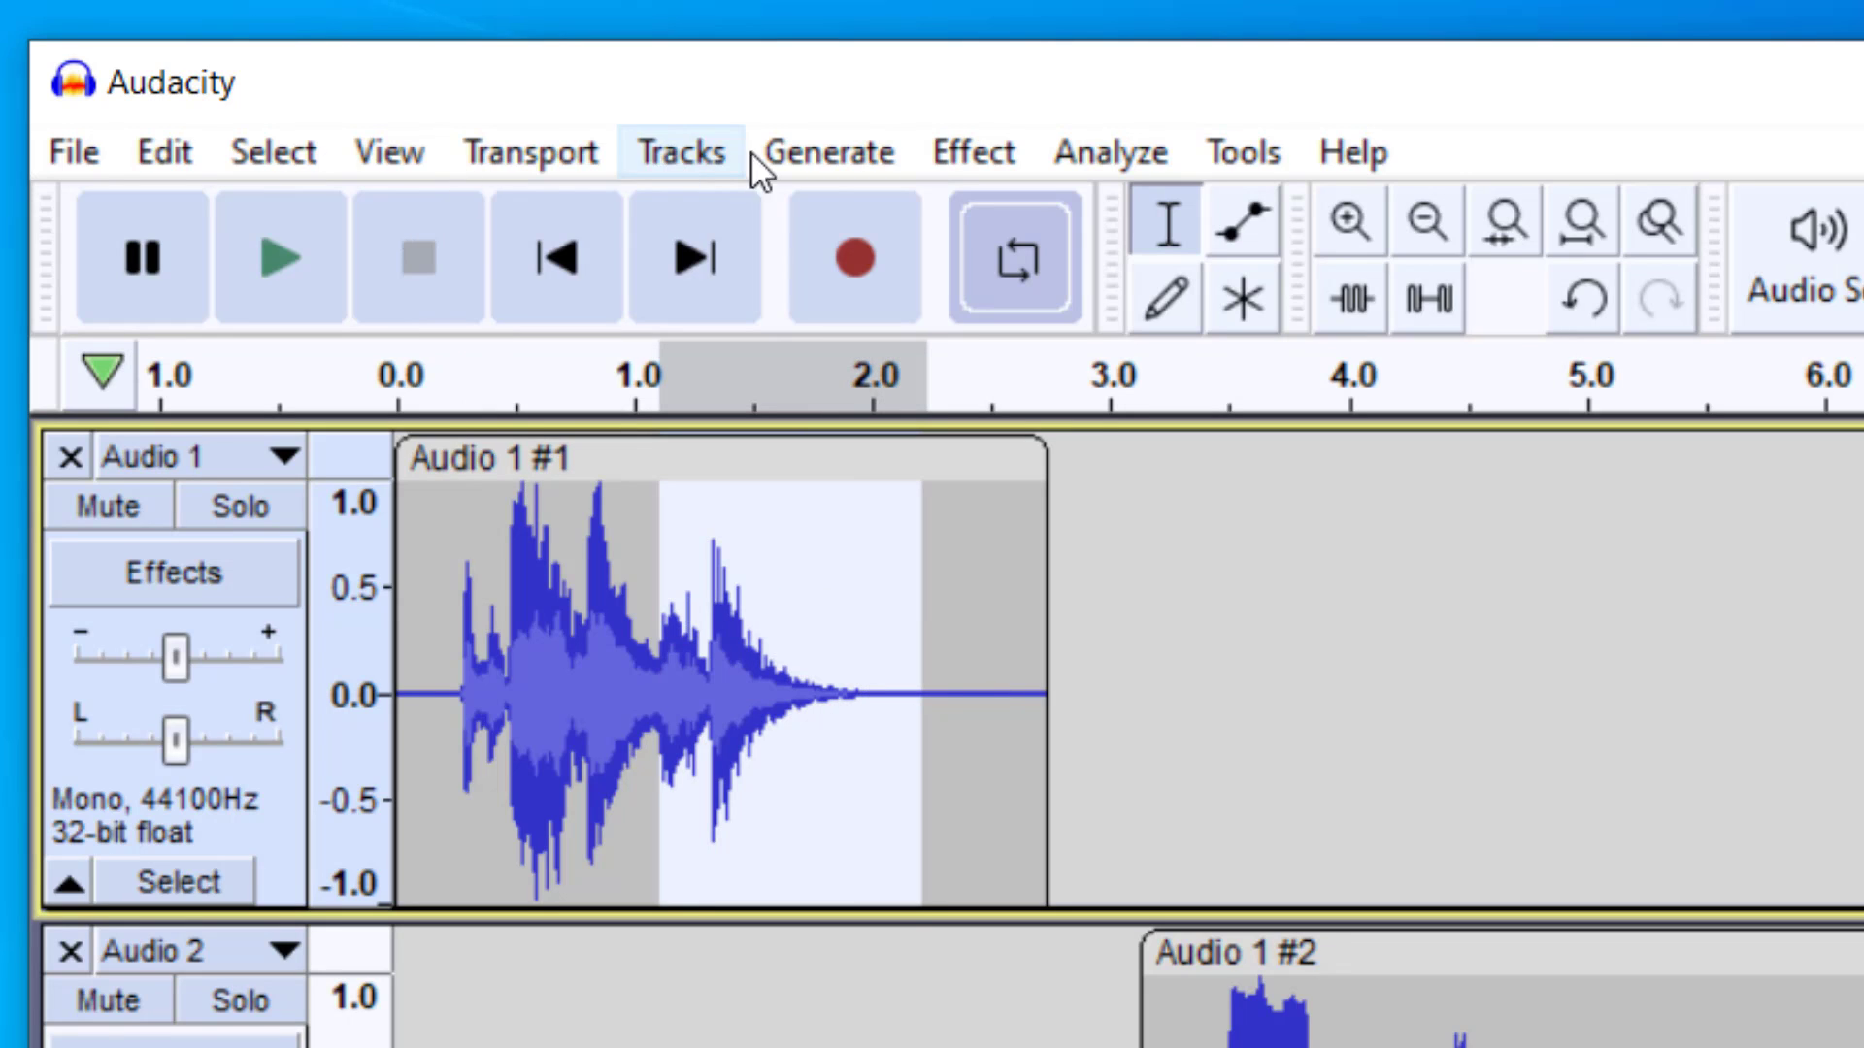
pyautogui.click(964, 160)
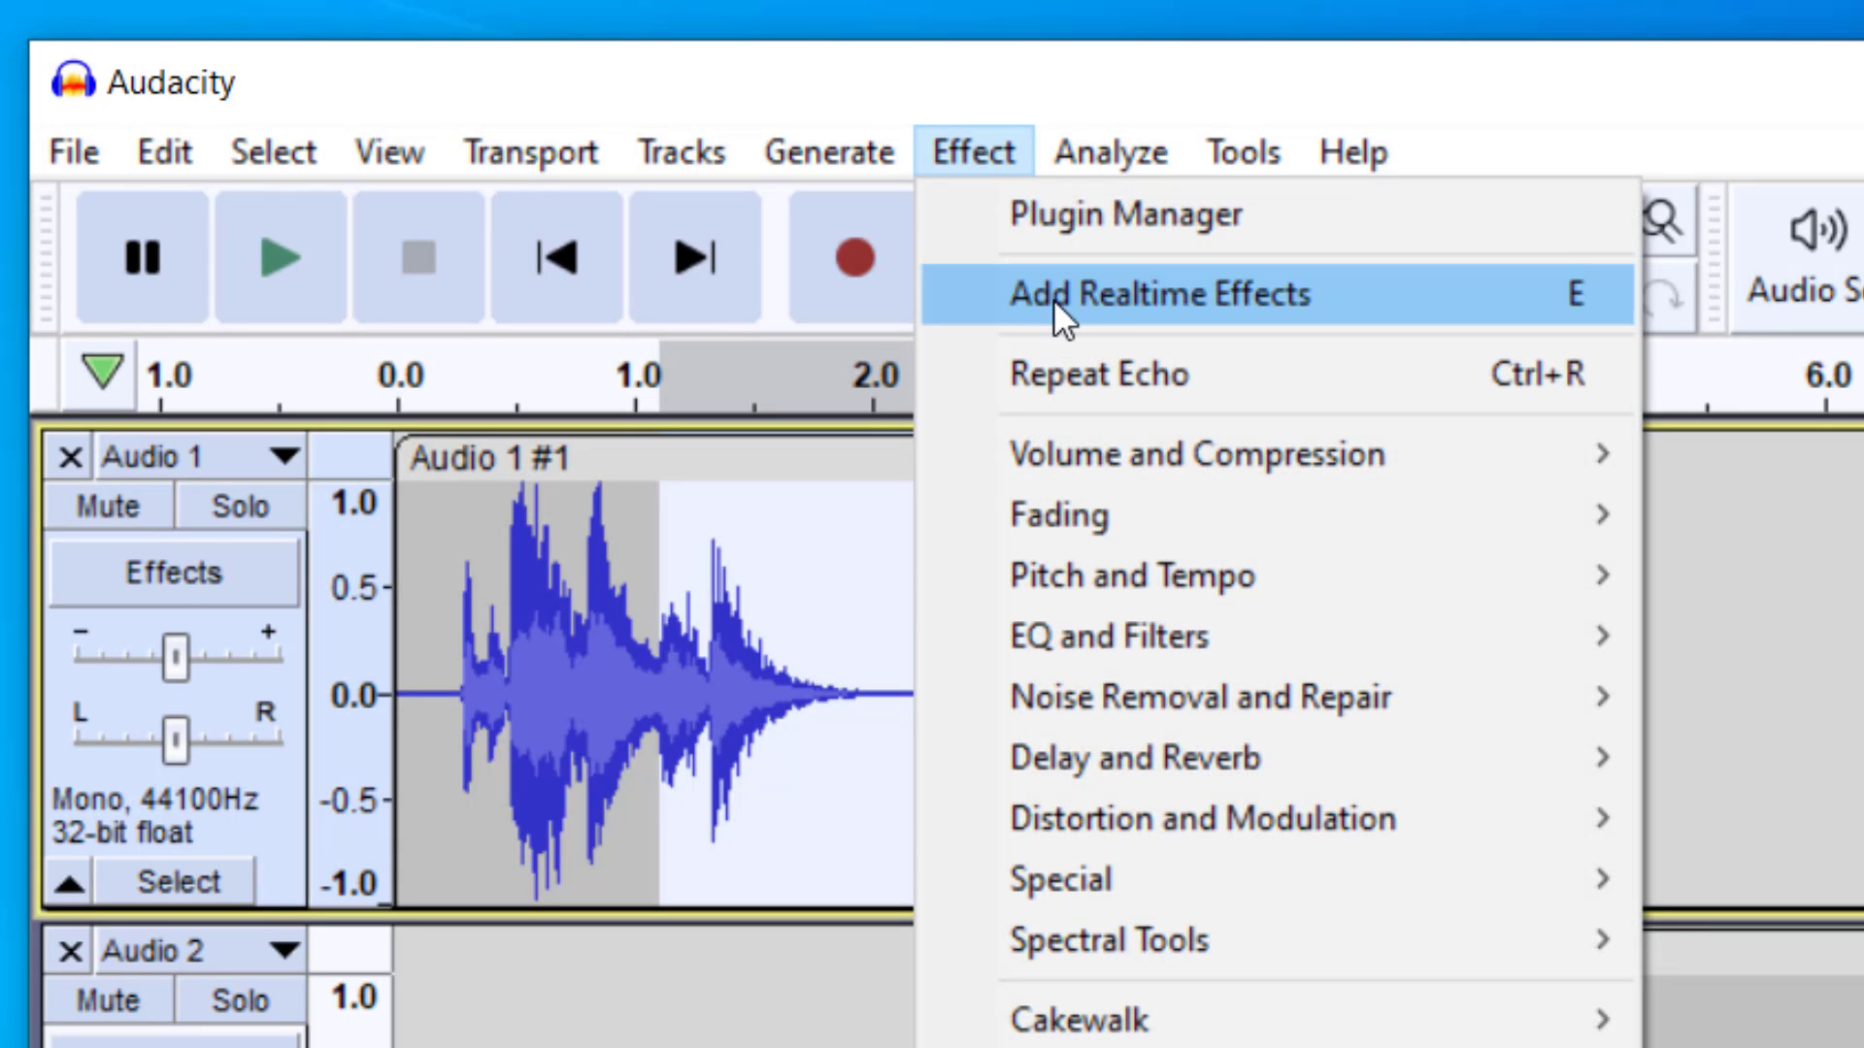
pyautogui.moveTo(1179, 492)
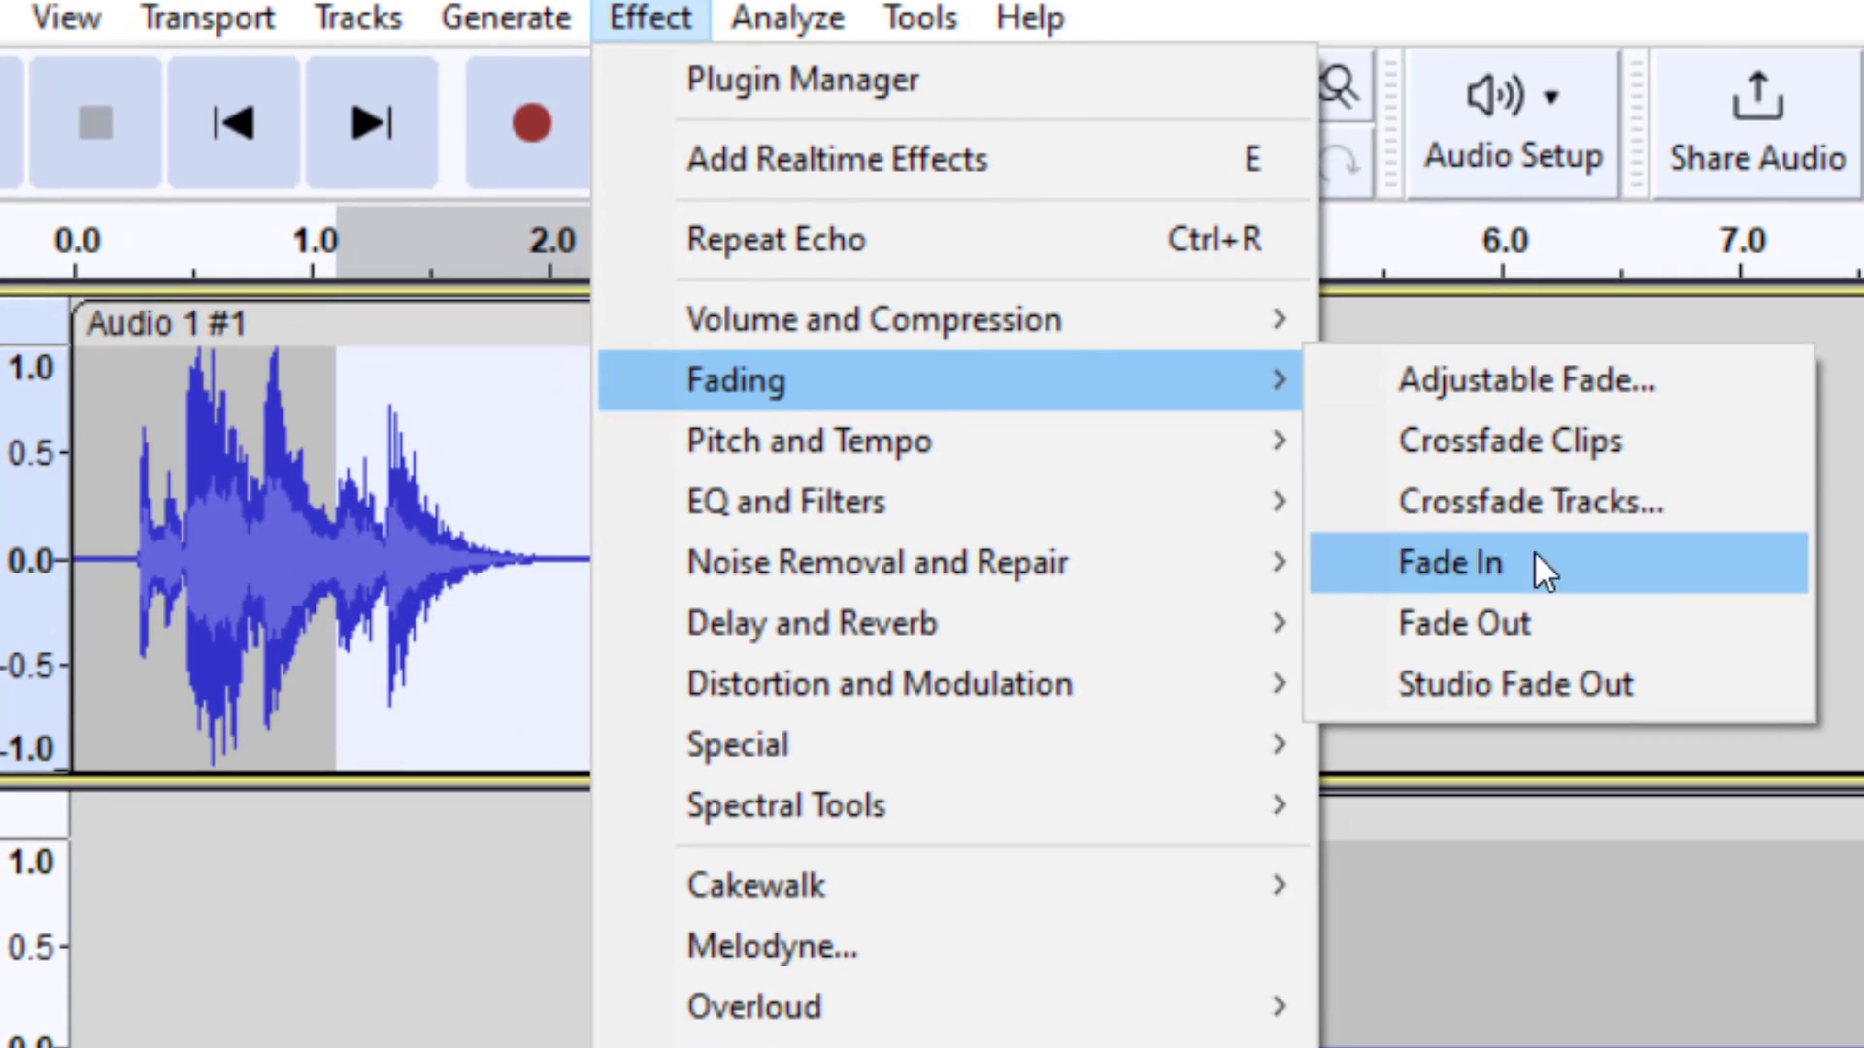
pyautogui.click(1538, 622)
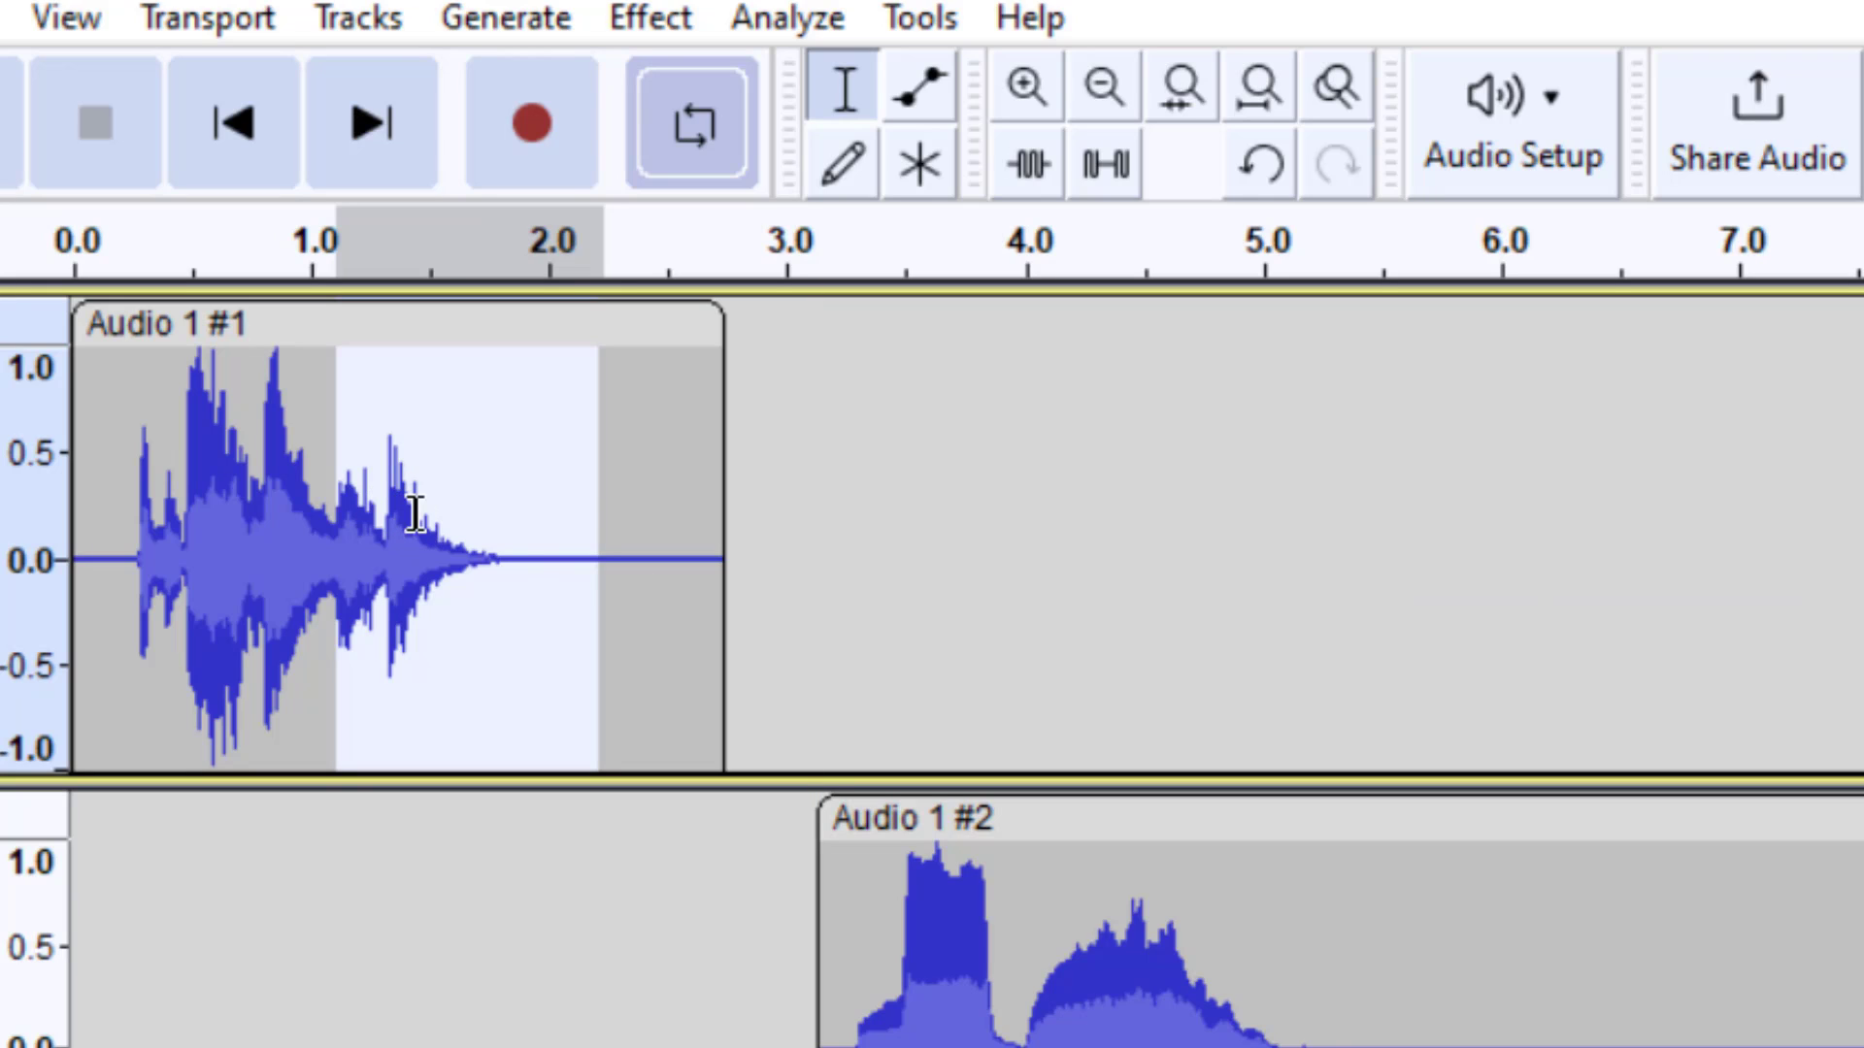
pyautogui.hotkey('ctrl', 'z')
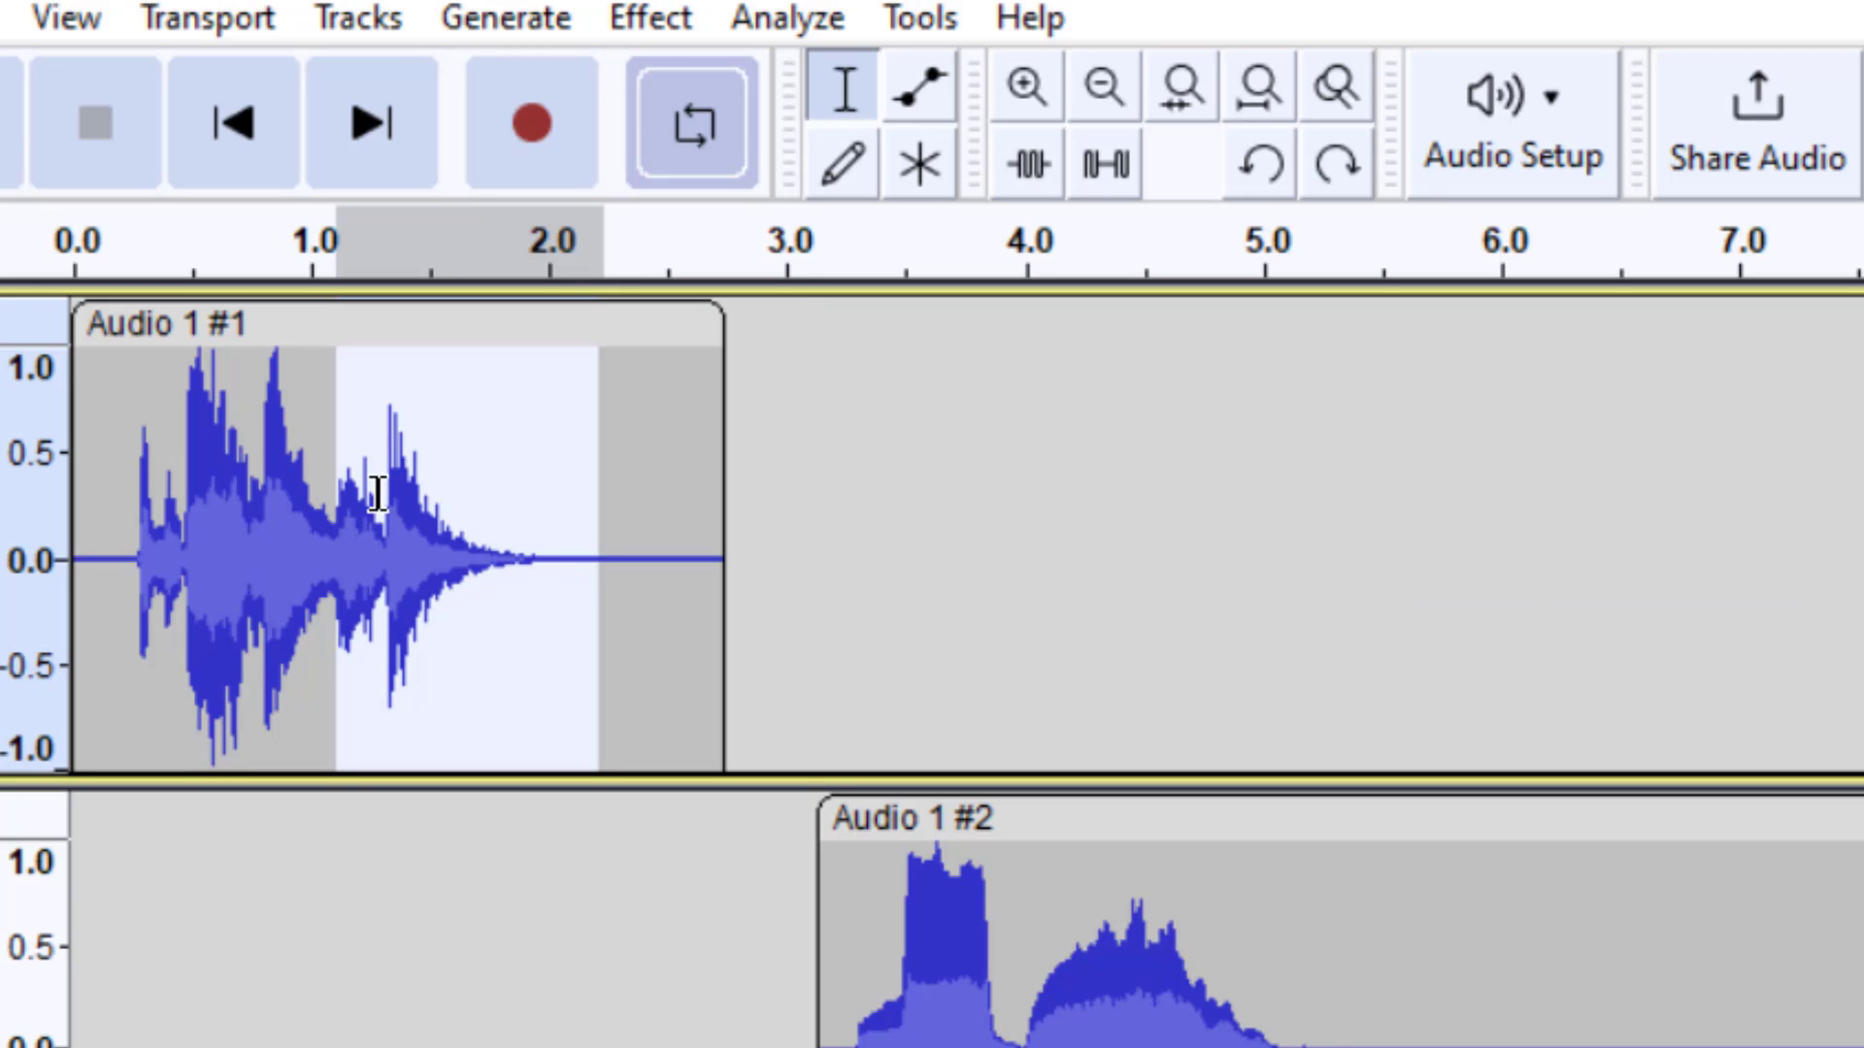
# Apply a Fade Out to the tail of the Audio 1 #1 clip from about 1.3 s to 2.0 s.
pyautogui.moveTo(377, 490); pyautogui.dragTo(551, 513)
pyautogui.click(683, 32)
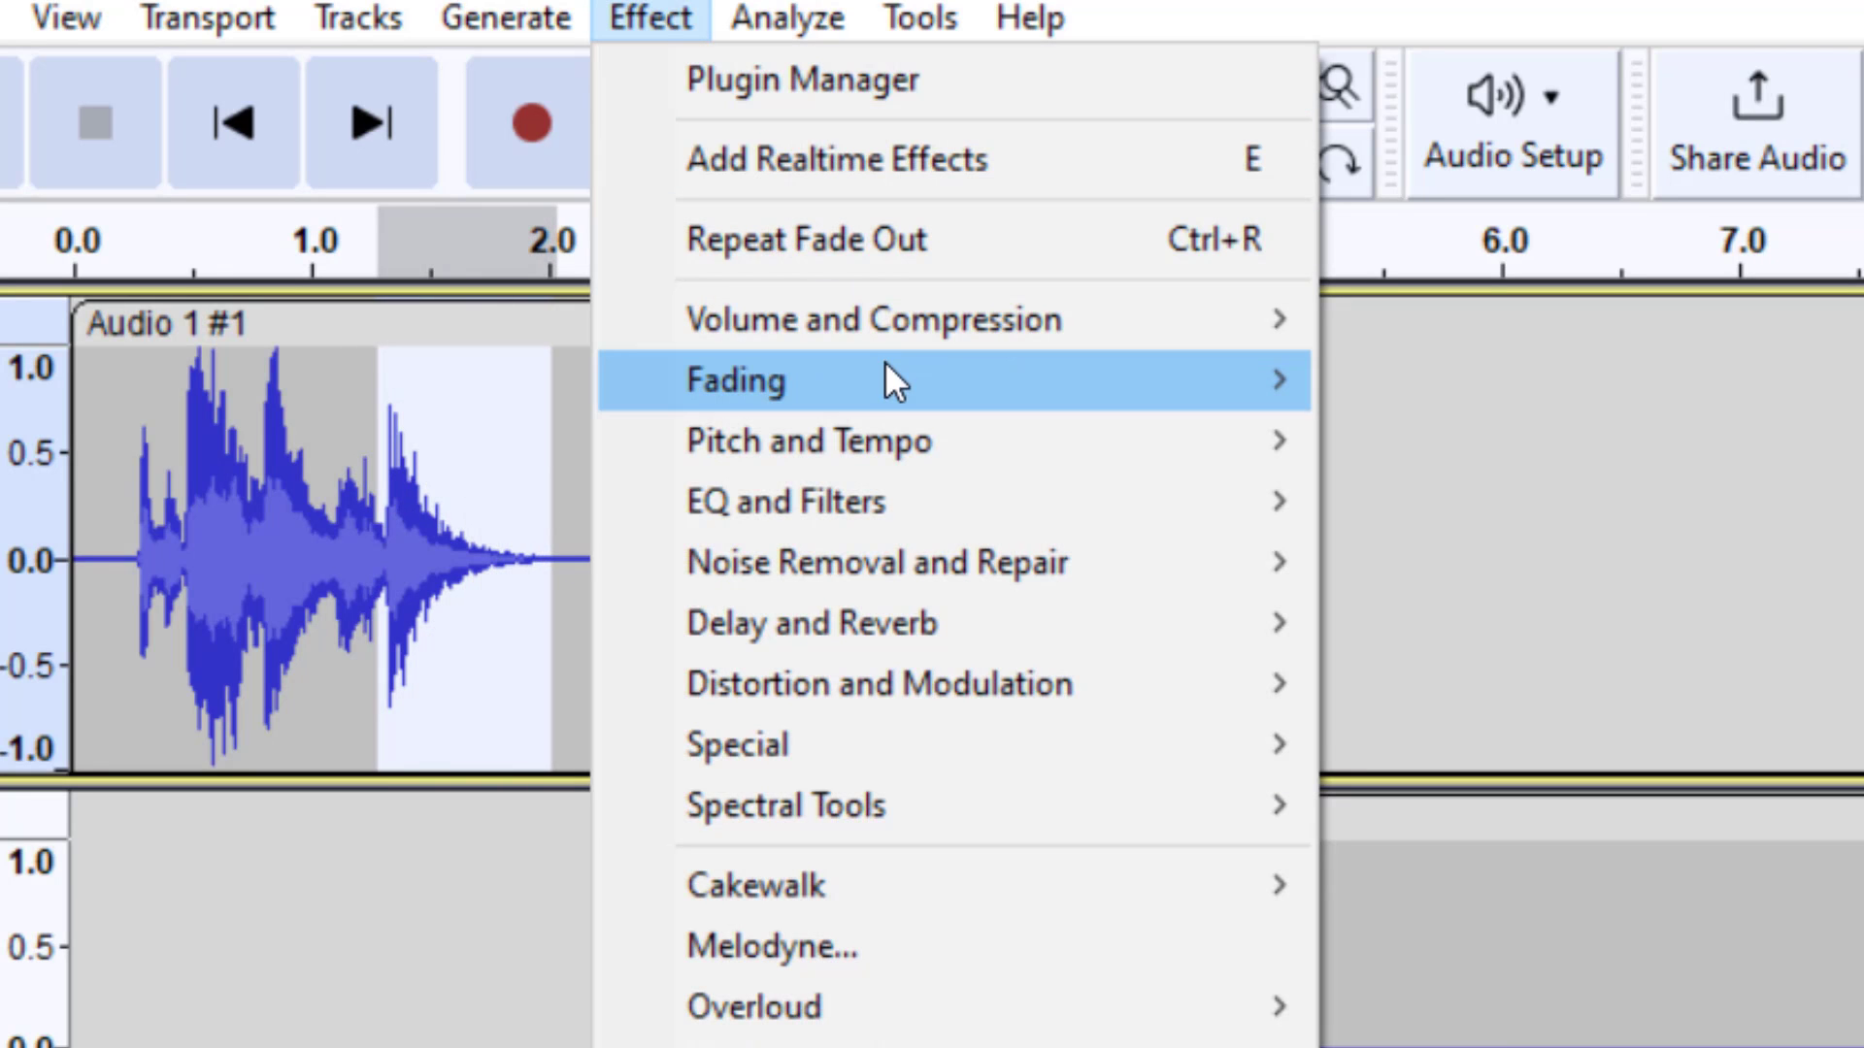
pyautogui.moveTo(884, 363)
pyautogui.click(1511, 611)
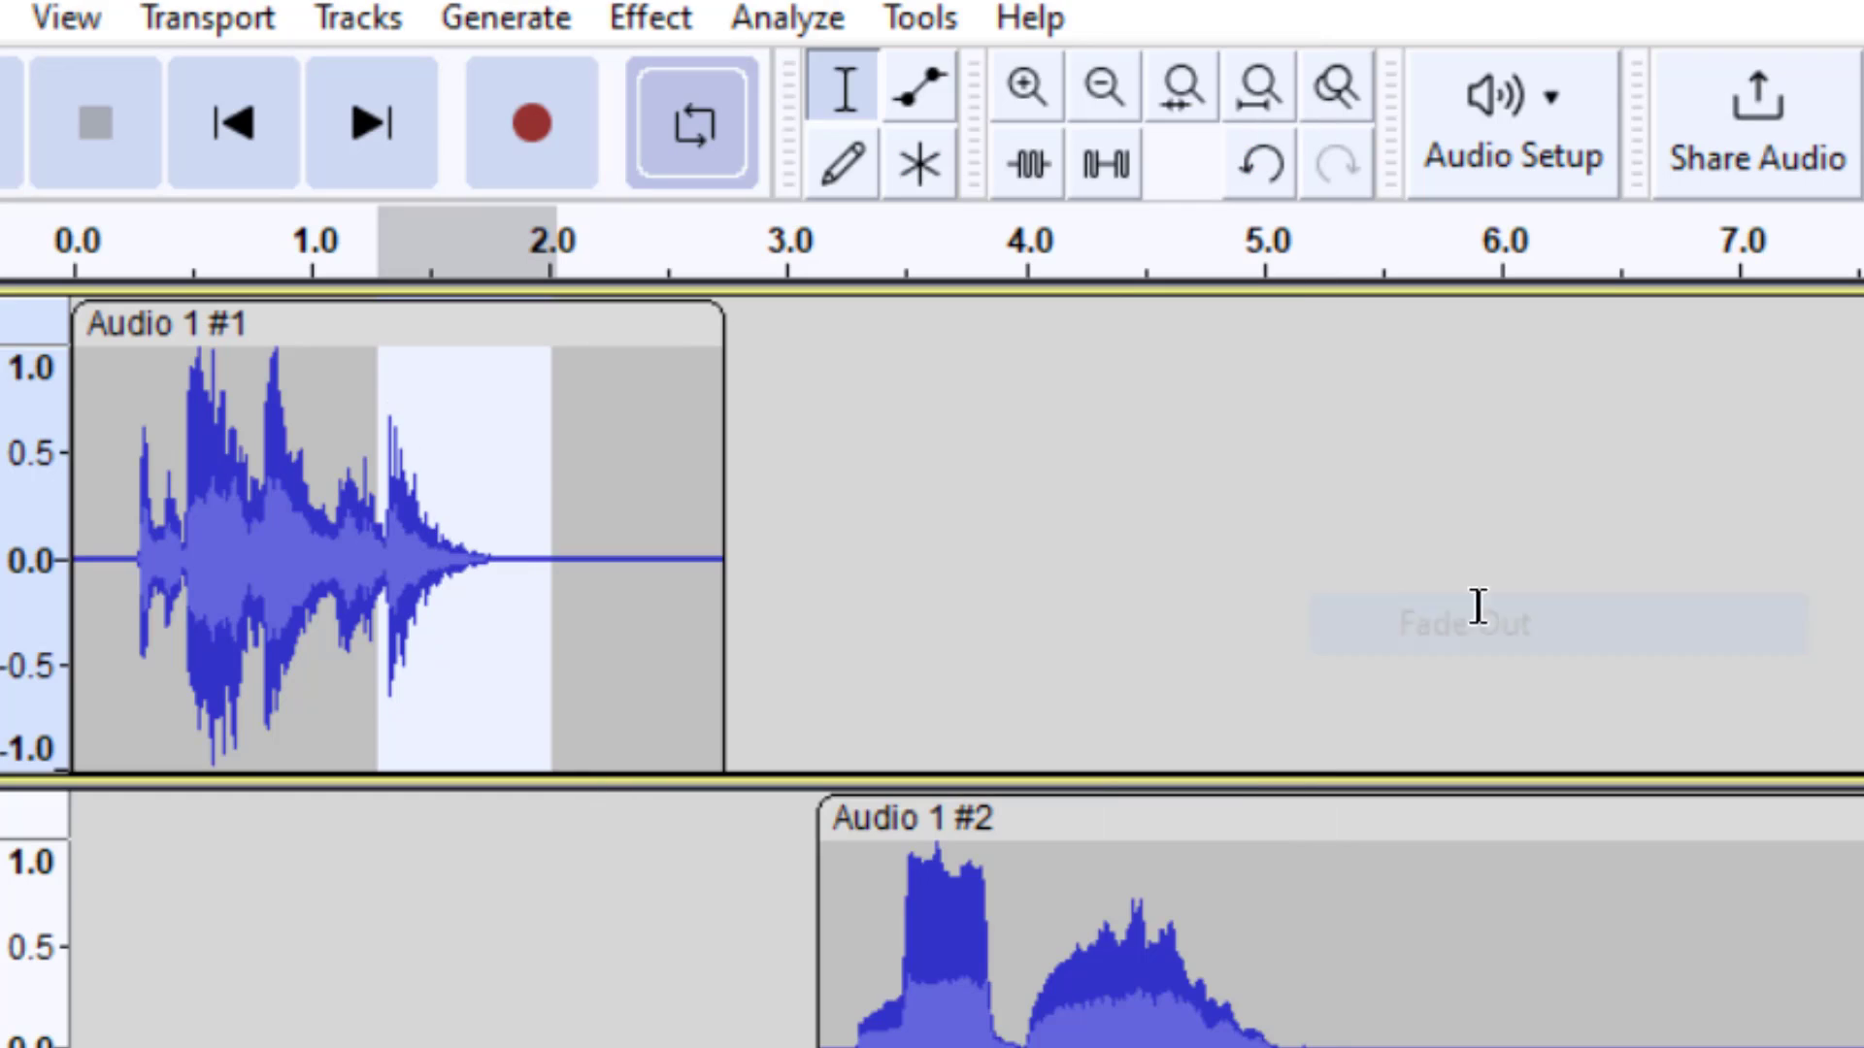
# Apply Fade Out two more times to the same selected tail of the Audio 1 #1 clip.
pyautogui.click(626, 13)
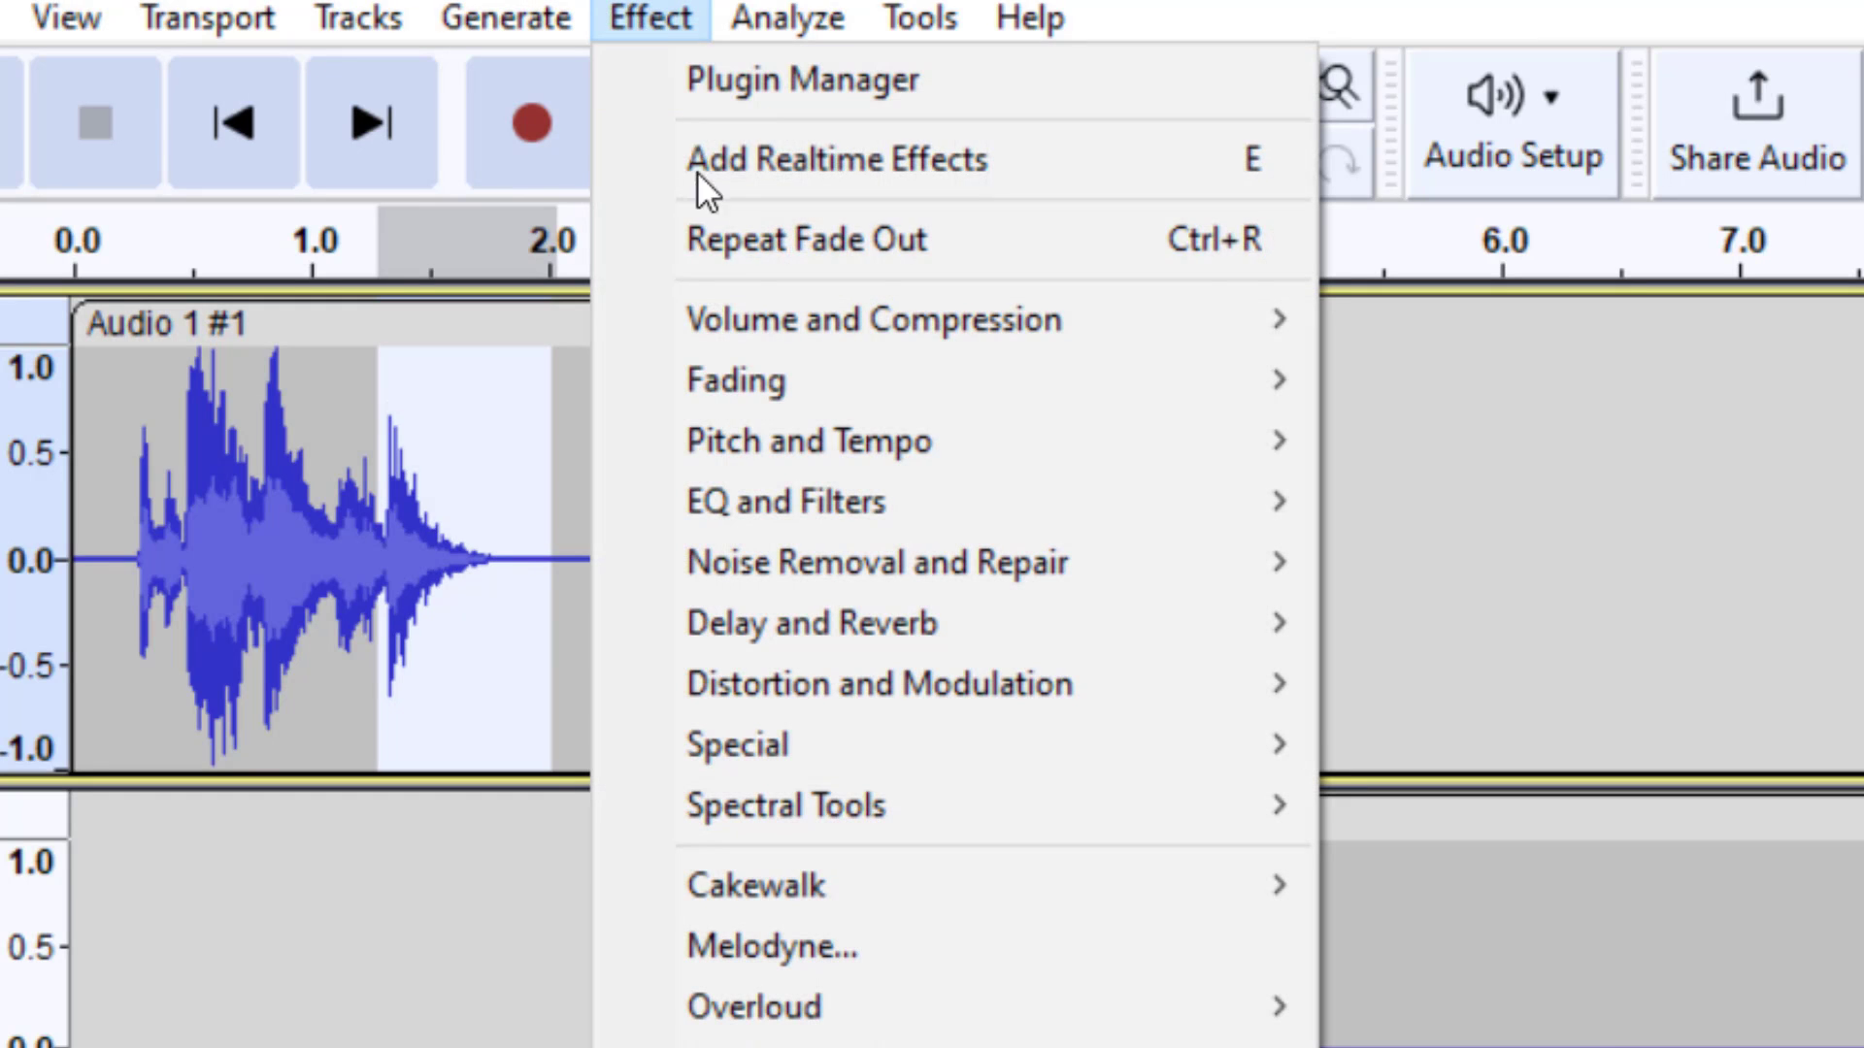
pyautogui.moveTo(793, 387)
pyautogui.click(1487, 614)
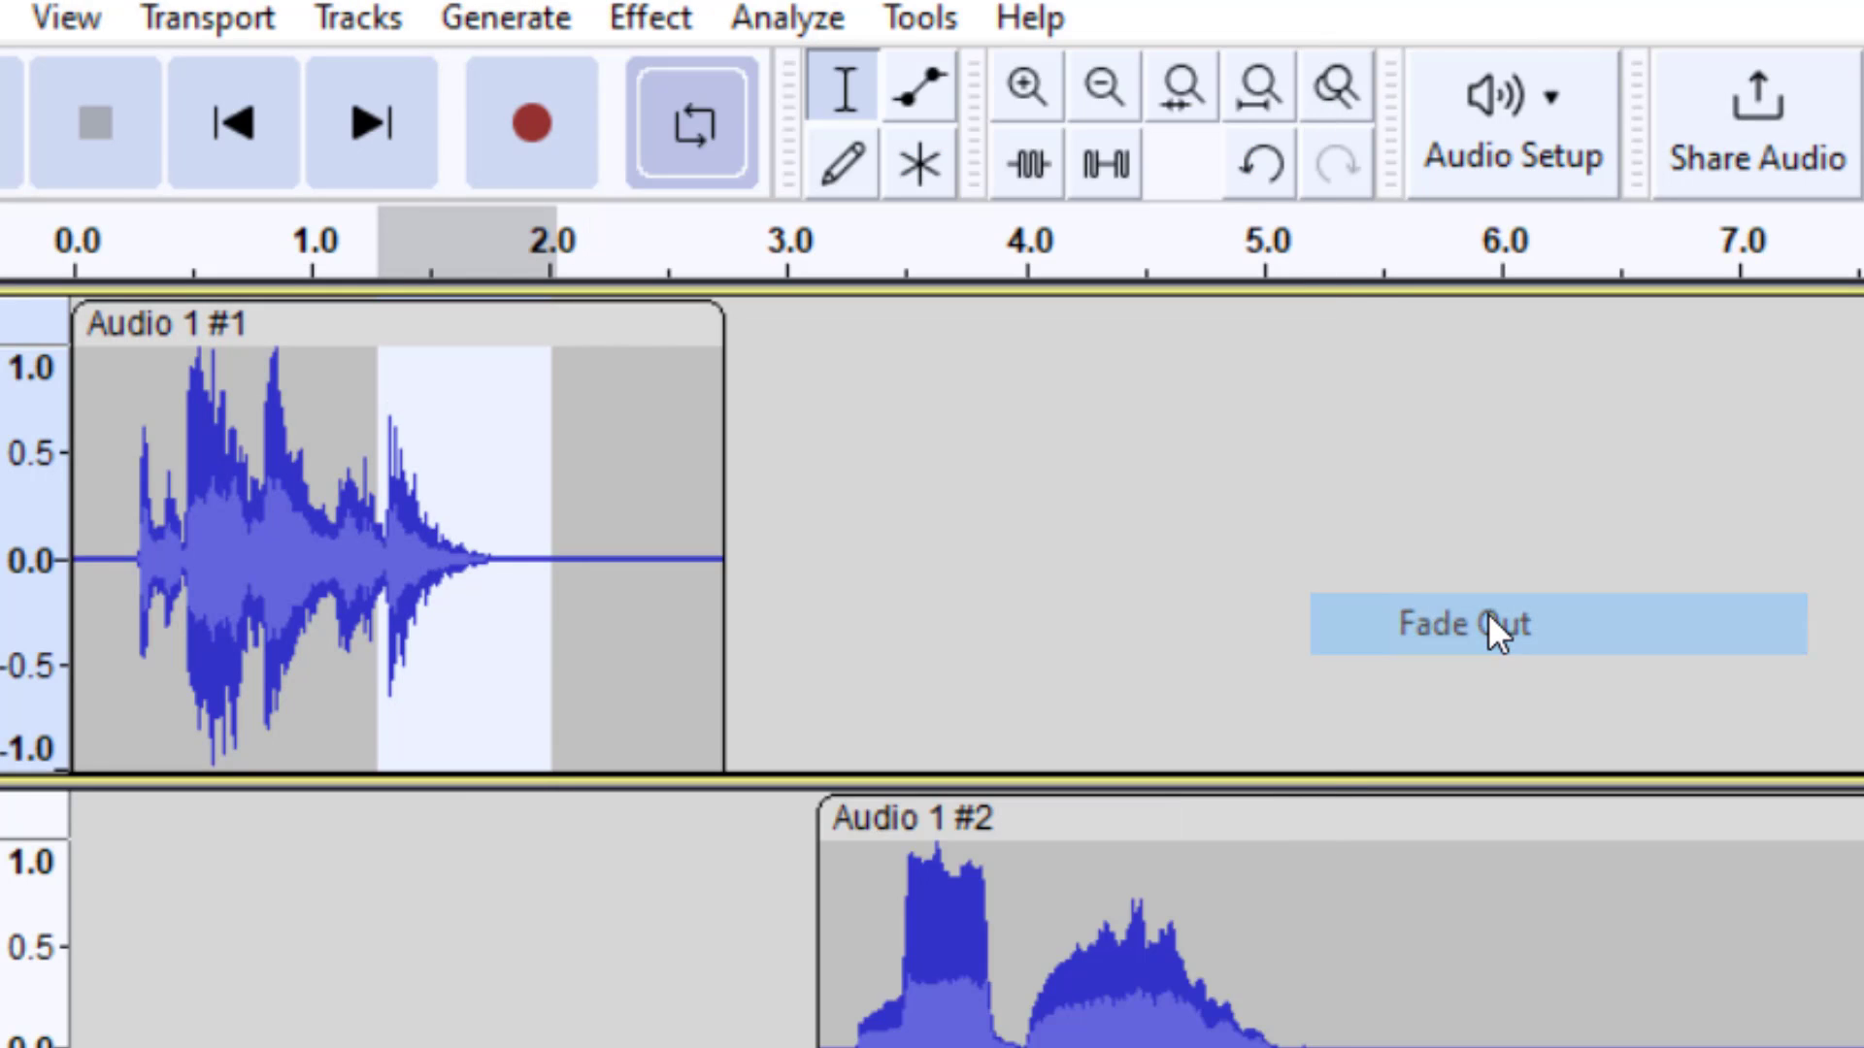
pyautogui.click(648, 17)
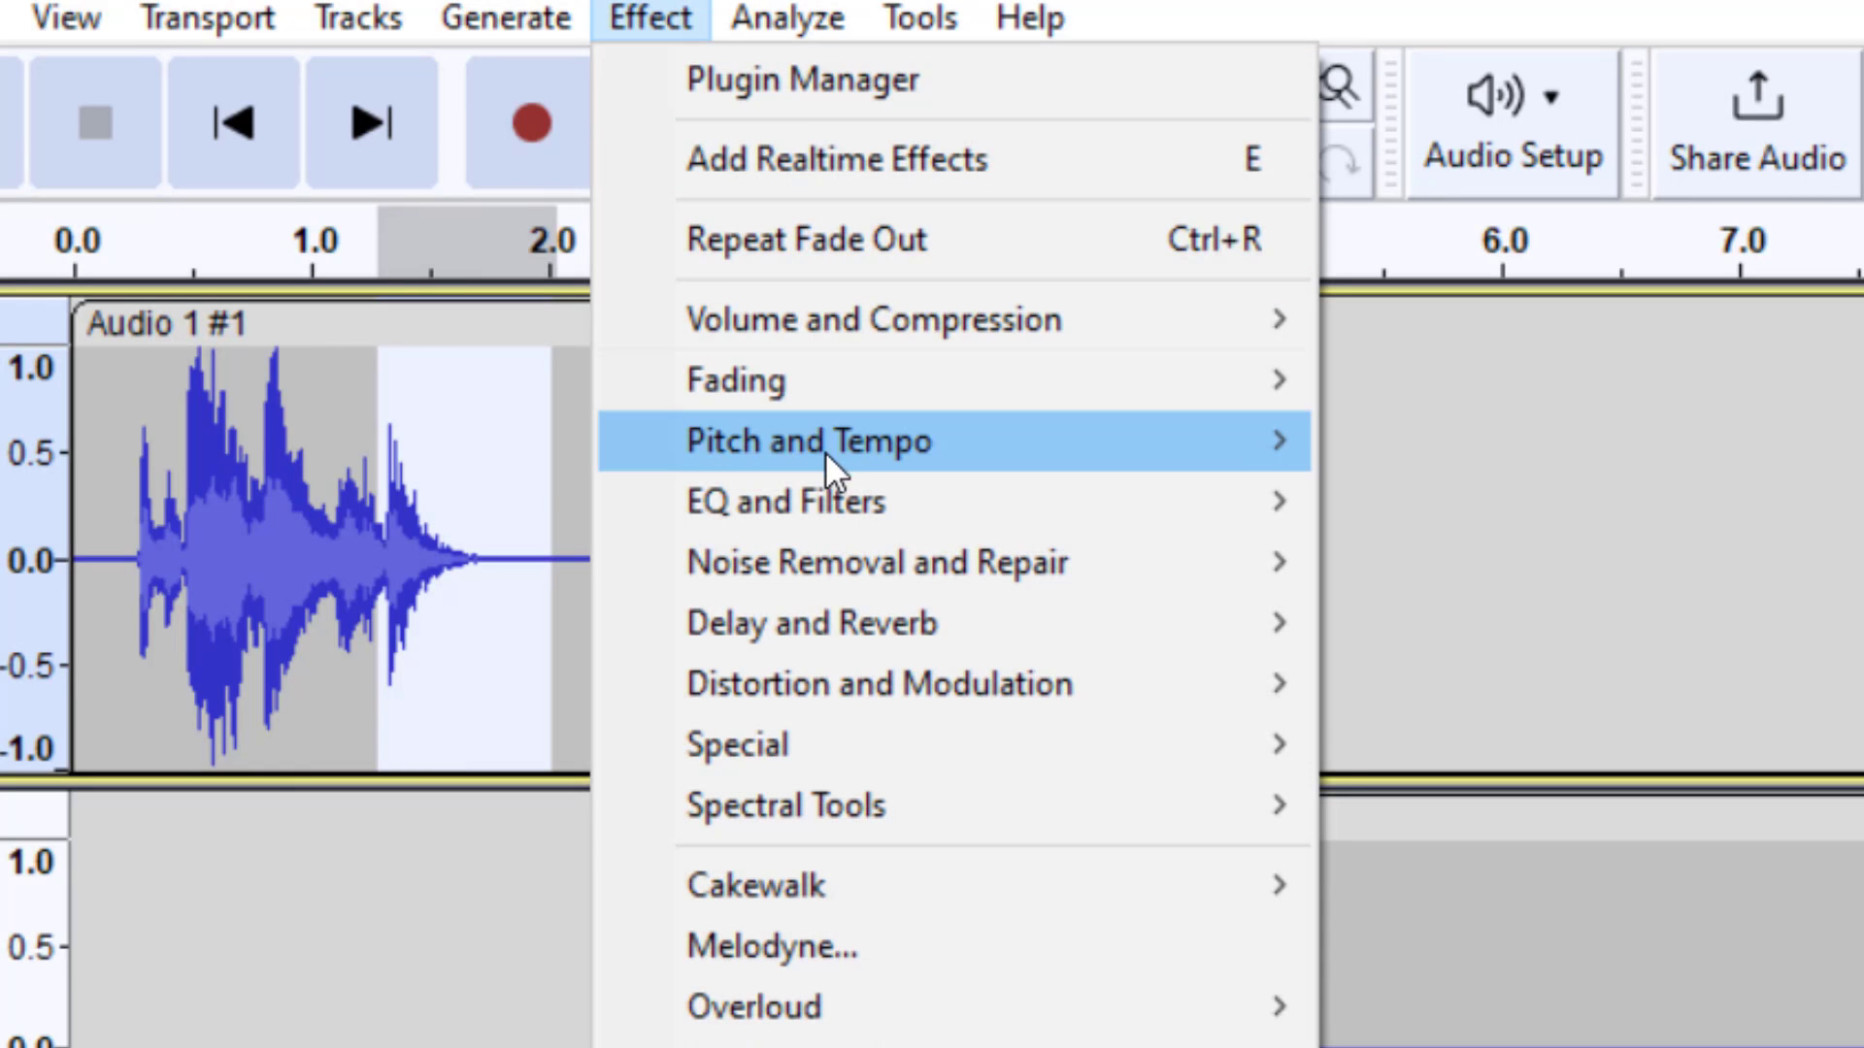
pyautogui.moveTo(825, 402)
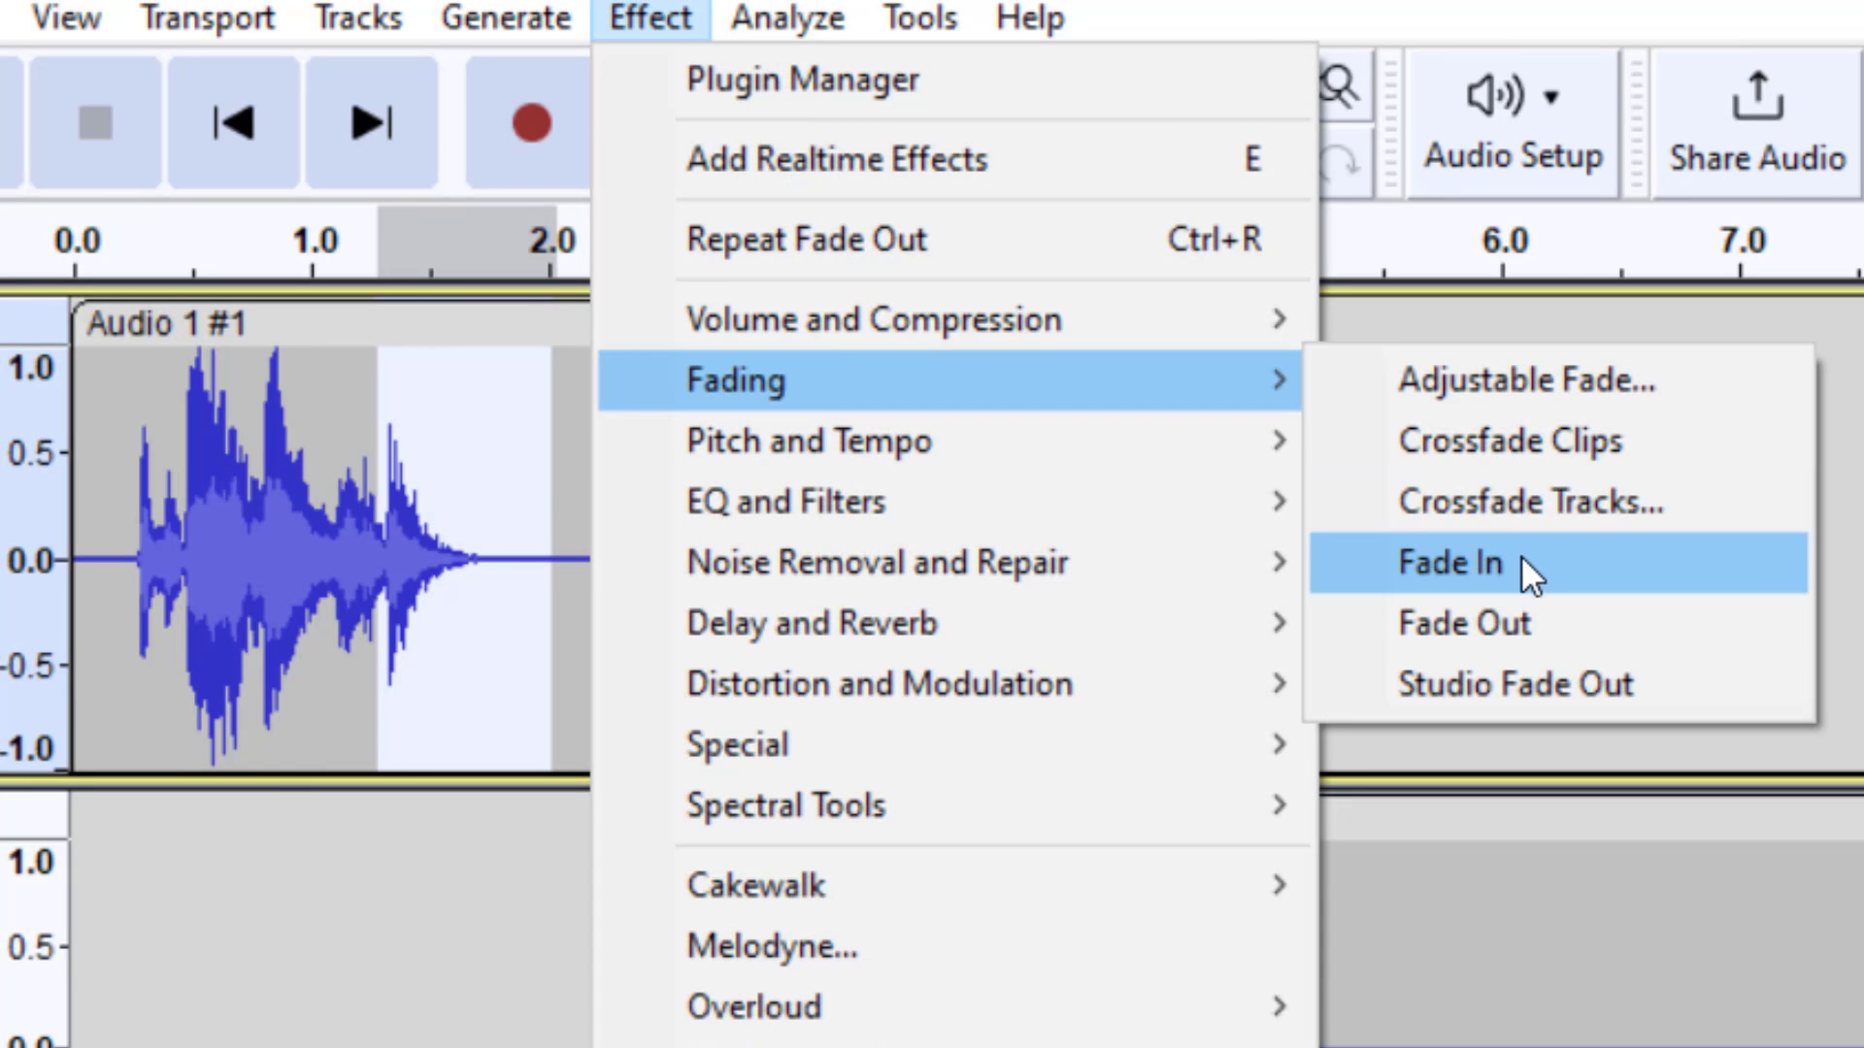
pyautogui.click(1530, 611)
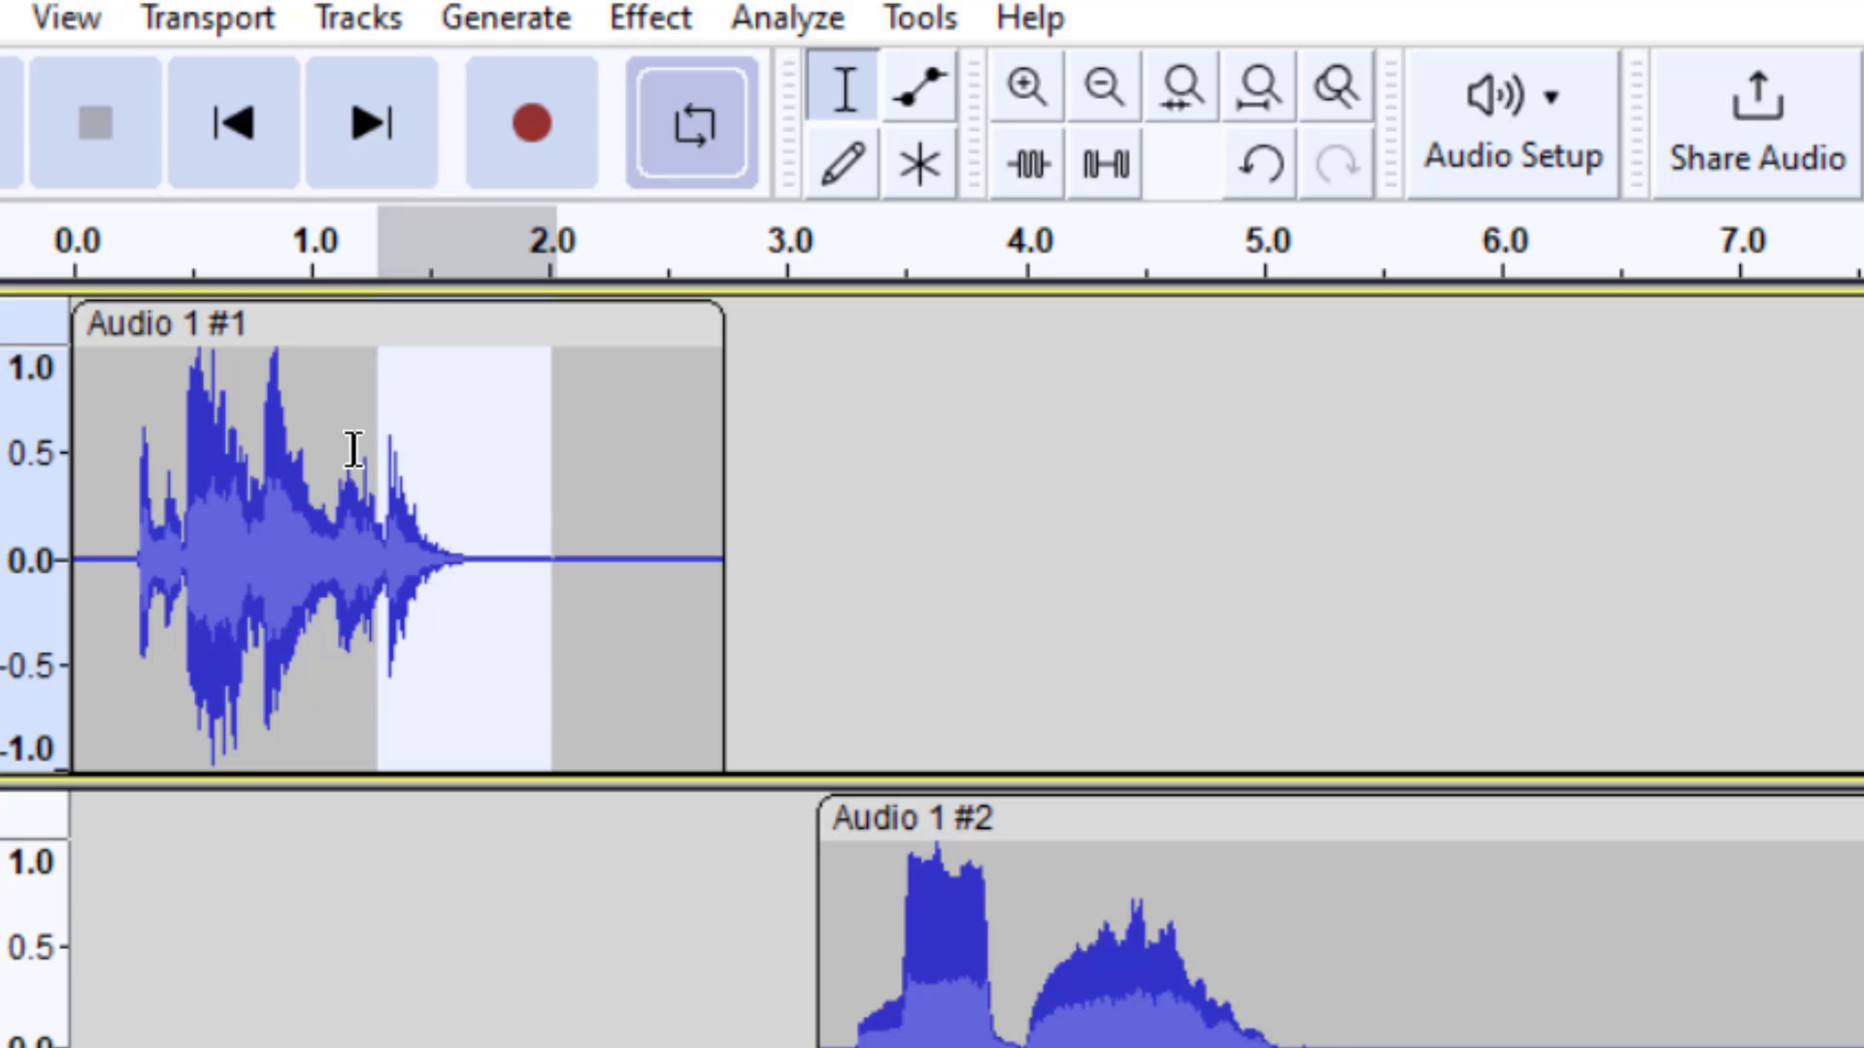